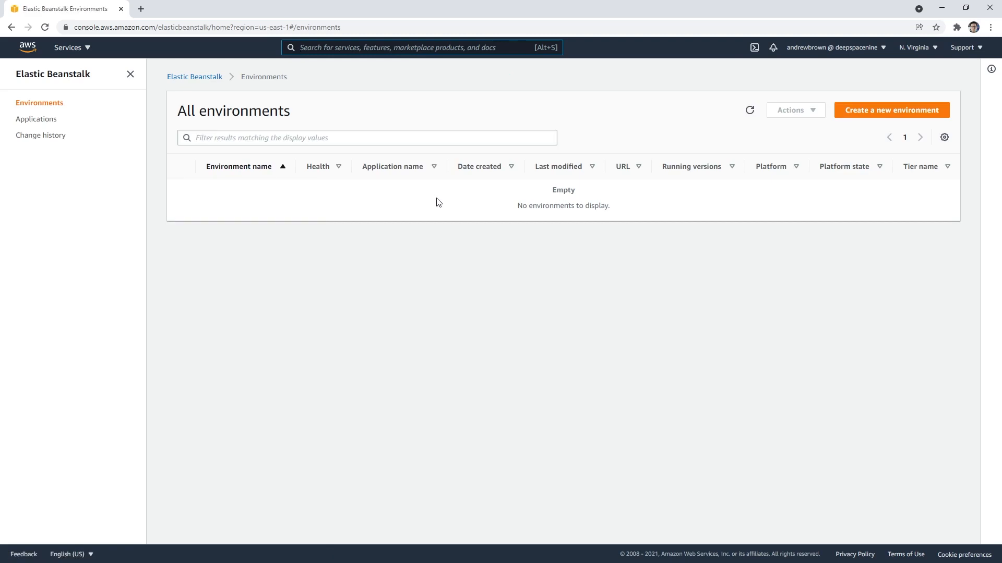
Step: Start creating a new environment in the web server tier and name the application MyApp
{"action": "left_click", "coordinate": [869, 111]}
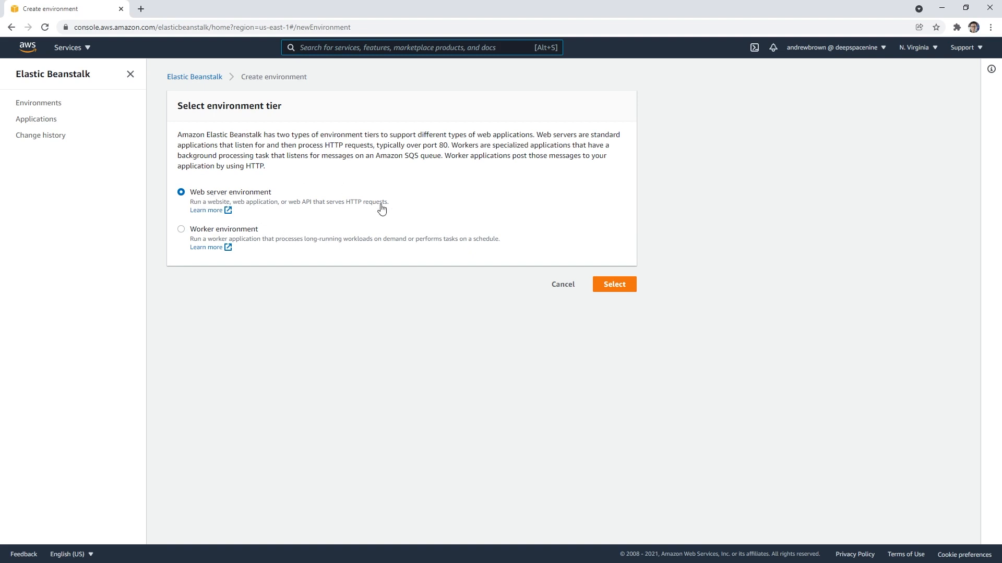
{"action": "left_click", "coordinate": [613, 285]}
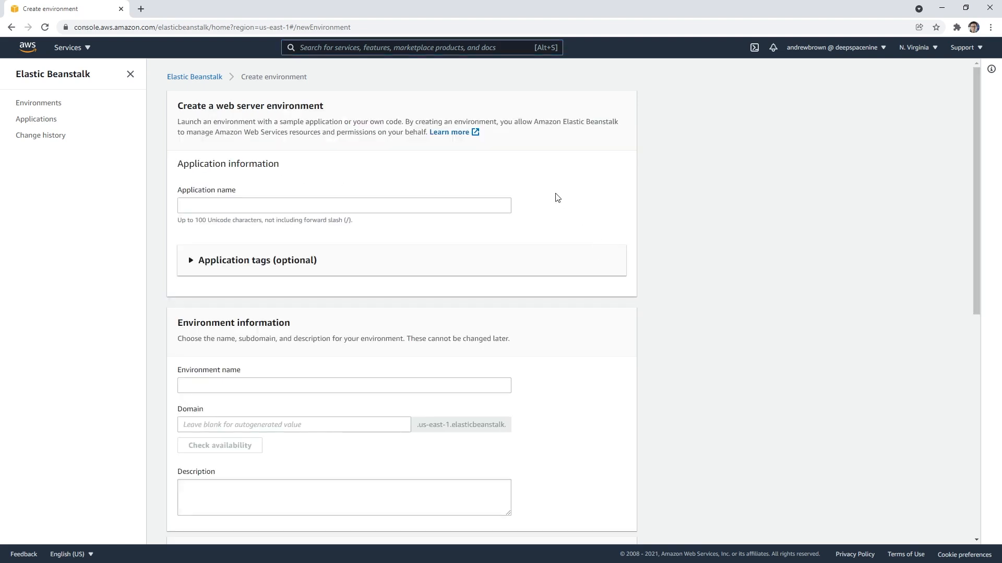
{"action": "left_click", "coordinate": [344, 201]}
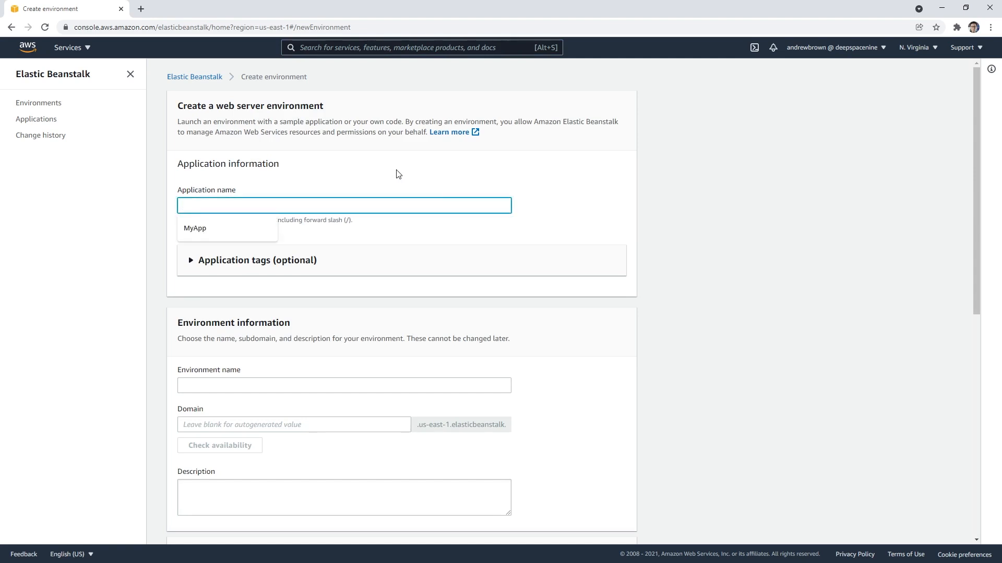
{"action": "type", "text": "MyApp"}
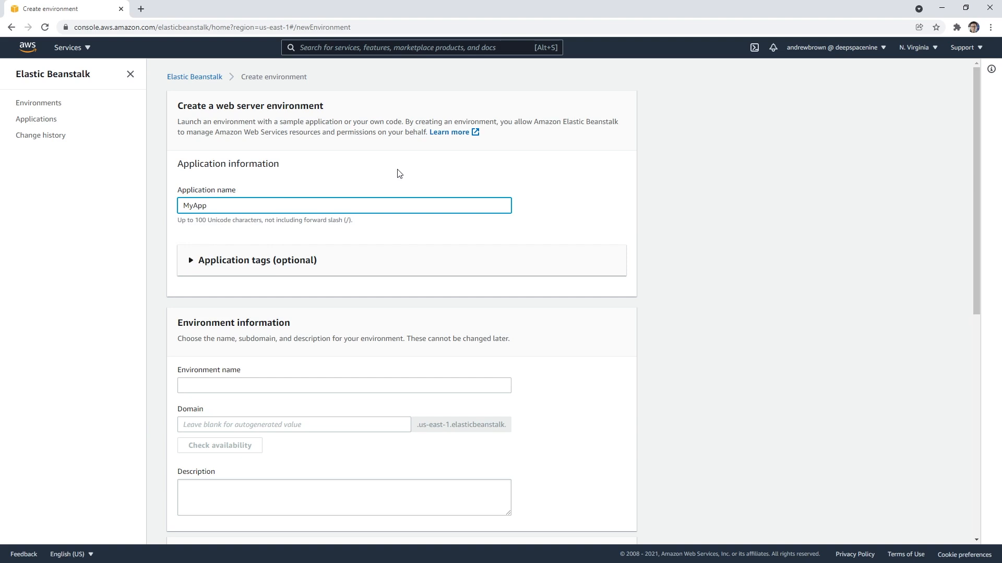
{"action": "left_click", "coordinate": [191, 260]}
{"action": "left_click", "coordinate": [191, 259]}
{"action": "scroll", "coordinate": [178, 273], "scroll_direction": "down", "scroll_amount": 1}
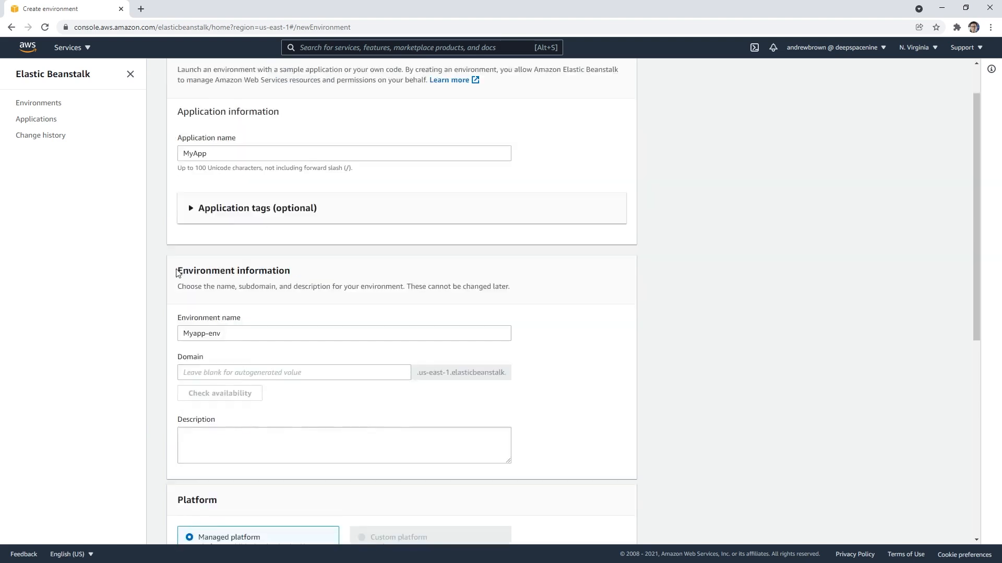
{"action": "scroll", "coordinate": [178, 272], "scroll_direction": "down", "scroll_amount": 2}
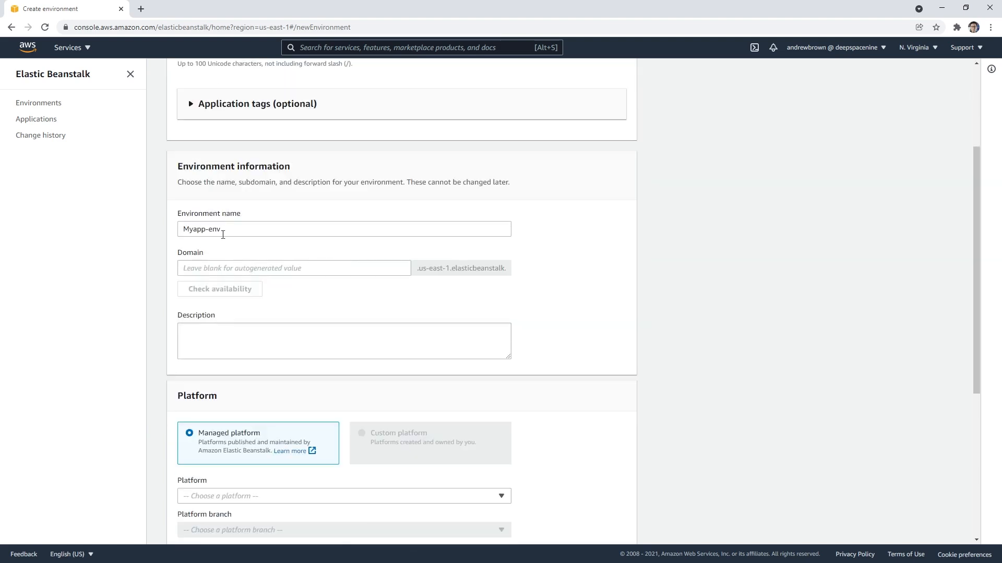
{"action": "left_click", "coordinate": [231, 268]}
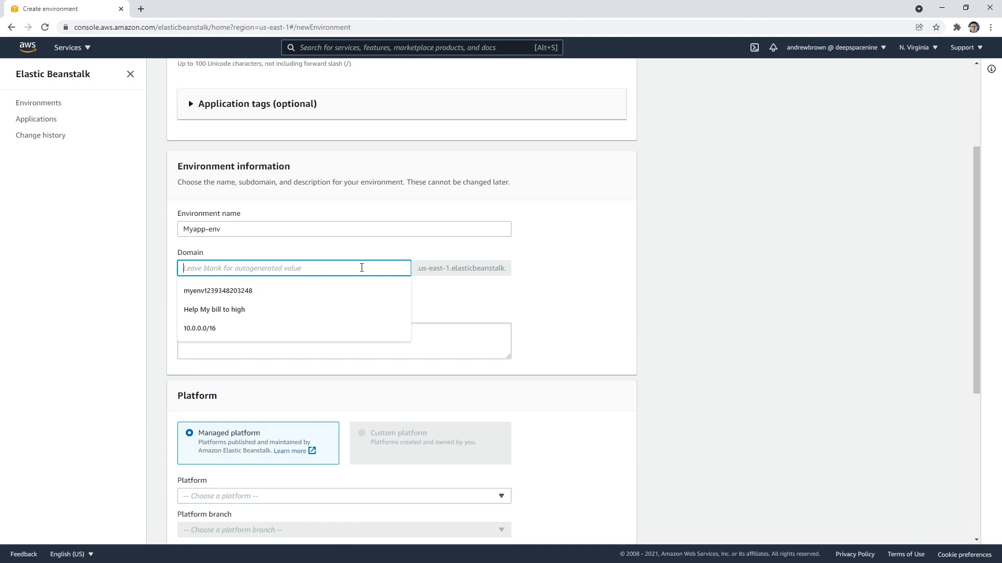
{"action": "type", "text": "myenv-093249320-"}
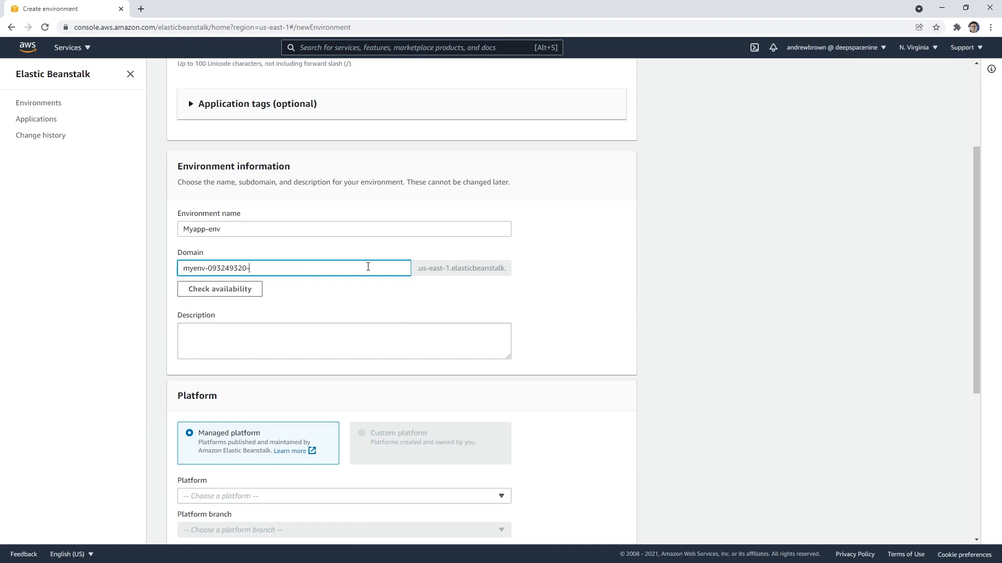
{"action": "left_click", "coordinate": [253, 288]}
Step: Choose Ruby as the managed platform for the environment
{"action": "scroll", "coordinate": [257, 262], "scroll_direction": "down", "scroll_amount": 3}
{"action": "scroll", "coordinate": [243, 211], "scroll_direction": "down", "scroll_amount": 1}
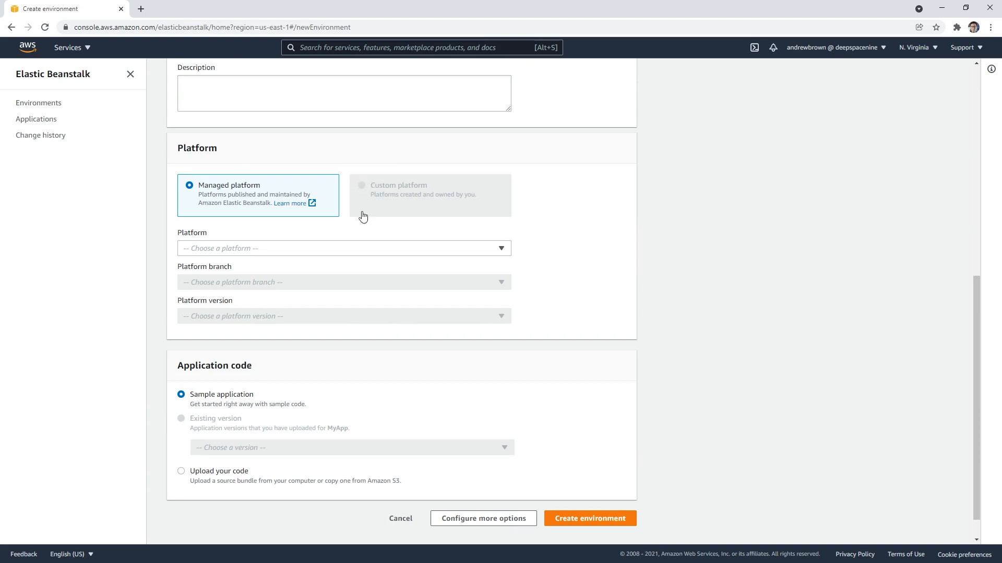
{"action": "left_click", "coordinate": [364, 250]}
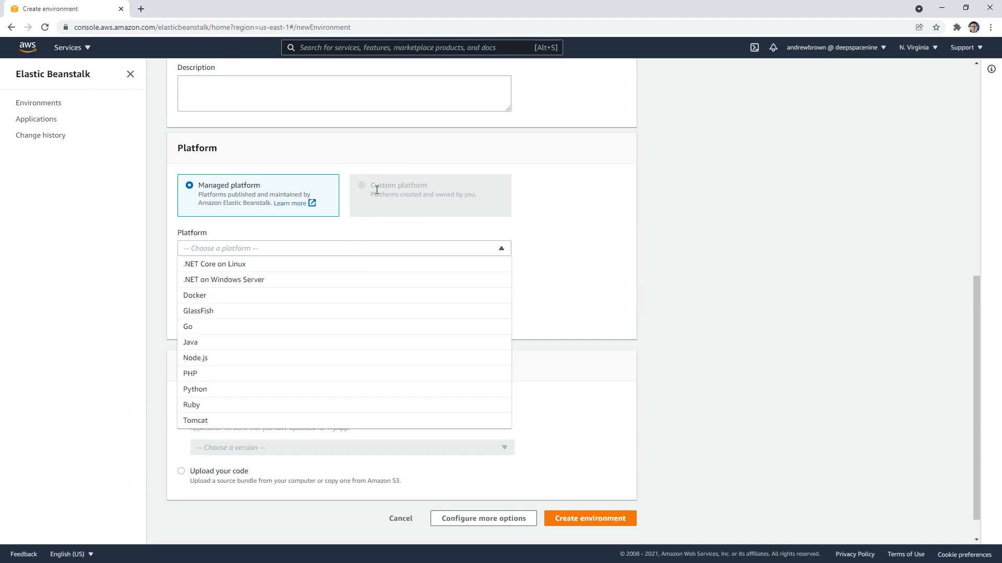
{"action": "left_click", "coordinate": [414, 170]}
{"action": "left_click", "coordinate": [359, 254]}
{"action": "left_click", "coordinate": [243, 407]}
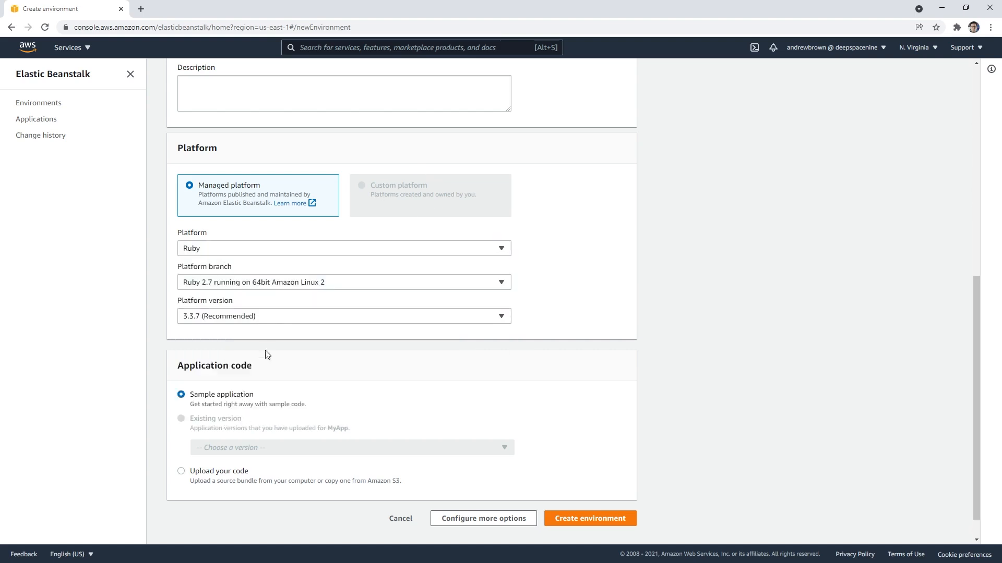
Step: Keep the Ruby 2.7 running on 64bit Amazon Linux 2 branch with version 3.3.7, and open the additional configuration options
{"action": "left_click", "coordinate": [271, 285]}
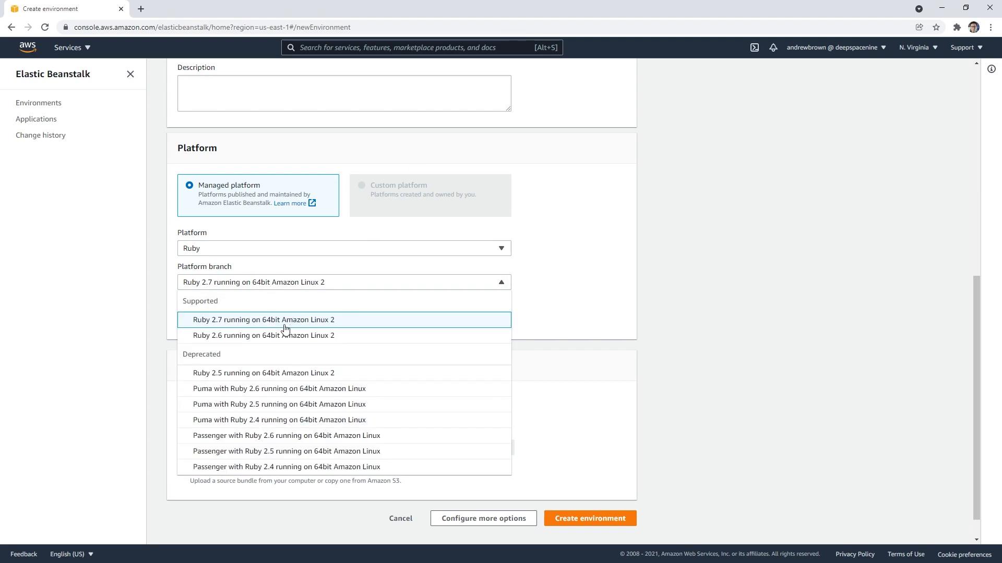
{"action": "left_click", "coordinate": [334, 323]}
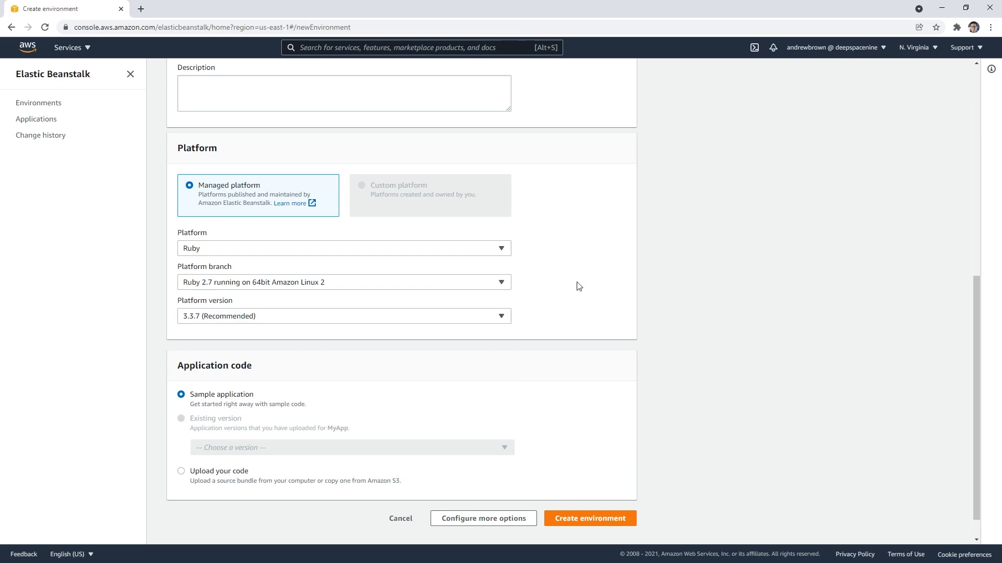
{"action": "left_click", "coordinate": [262, 318]}
{"action": "left_click", "coordinate": [262, 320]}
{"action": "scroll", "coordinate": [277, 356], "scroll_direction": "down", "scroll_amount": 1}
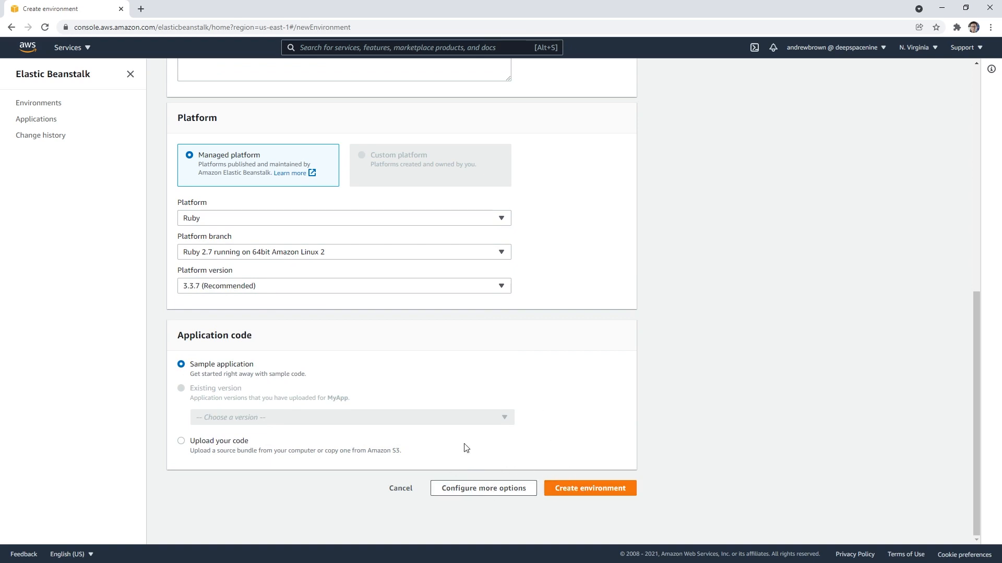
{"action": "left_click", "coordinate": [488, 489]}
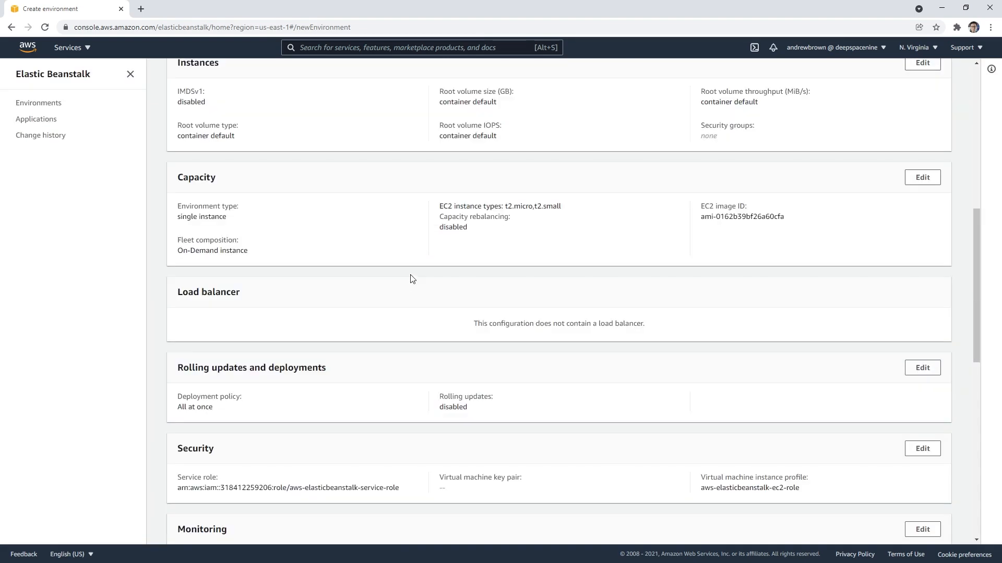
Step: Examine the software, instance and capacity settings provided by the free-tier Single instance preset
{"action": "scroll", "coordinate": [496, 378], "scroll_direction": "up", "scroll_amount": 9}
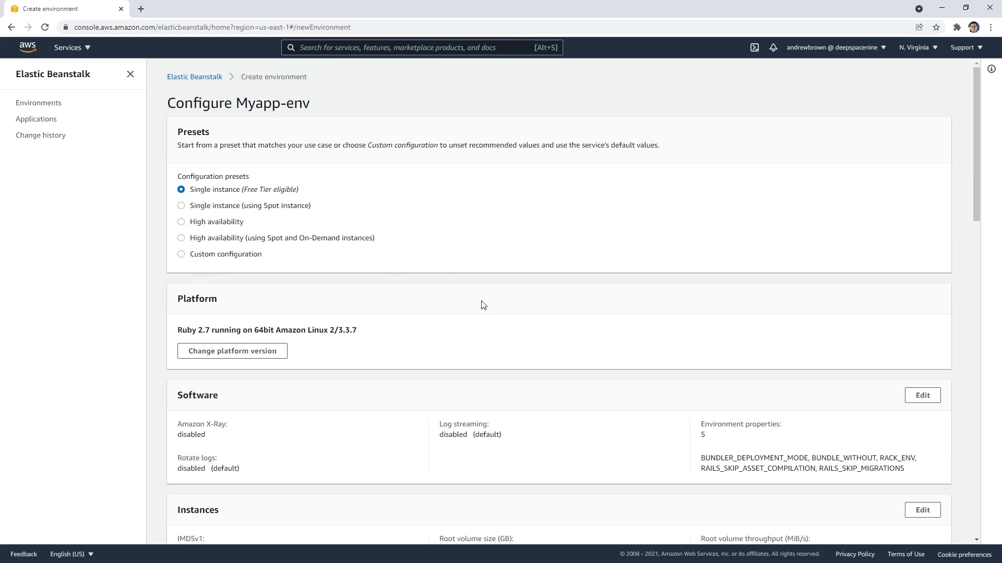
{"action": "scroll", "coordinate": [483, 306], "scroll_direction": "down", "scroll_amount": 2}
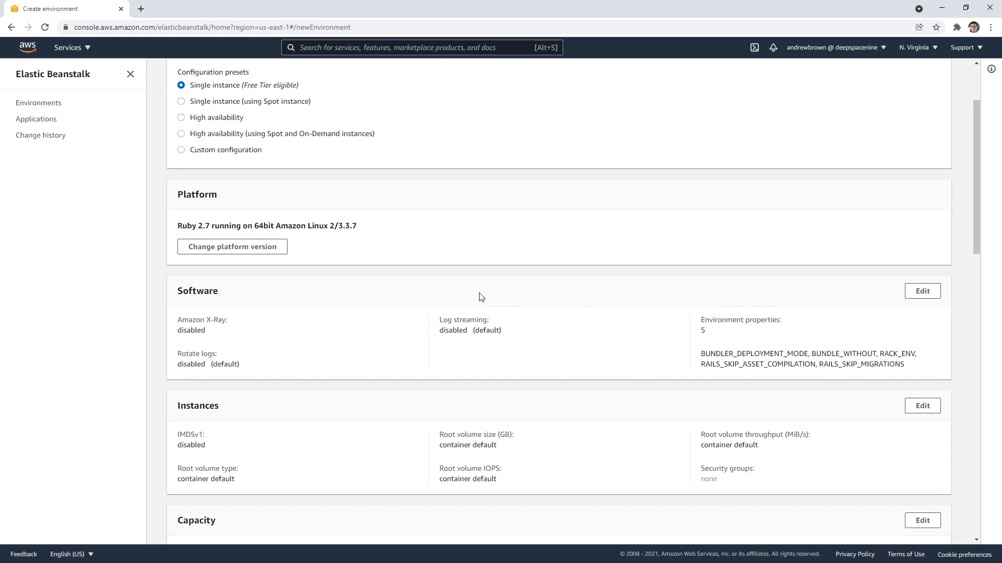
{"action": "scroll", "coordinate": [481, 297], "scroll_direction": "down", "scroll_amount": 1}
{"action": "left_click_drag", "start_coordinate": [206, 278], "coordinate": [177, 279]}
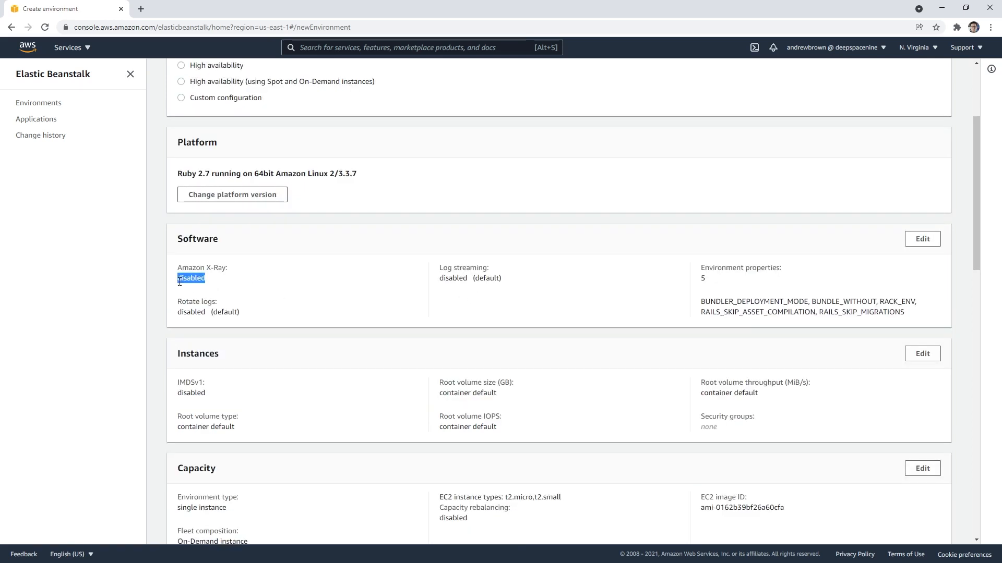
{"action": "left_click_drag", "start_coordinate": [271, 315], "coordinate": [174, 315]}
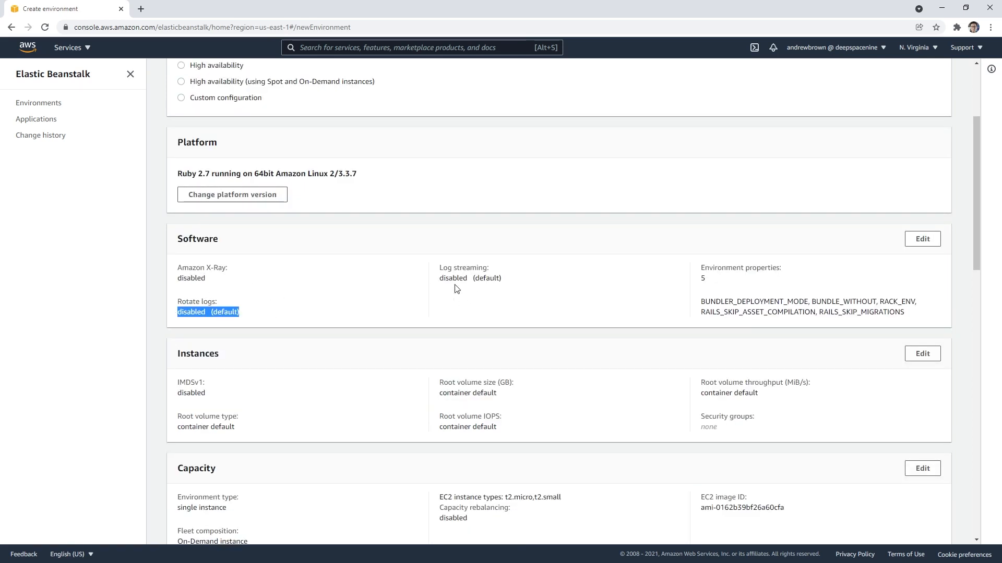
{"action": "left_click_drag", "start_coordinate": [509, 280], "coordinate": [432, 281]}
{"action": "left_click", "coordinate": [528, 275]}
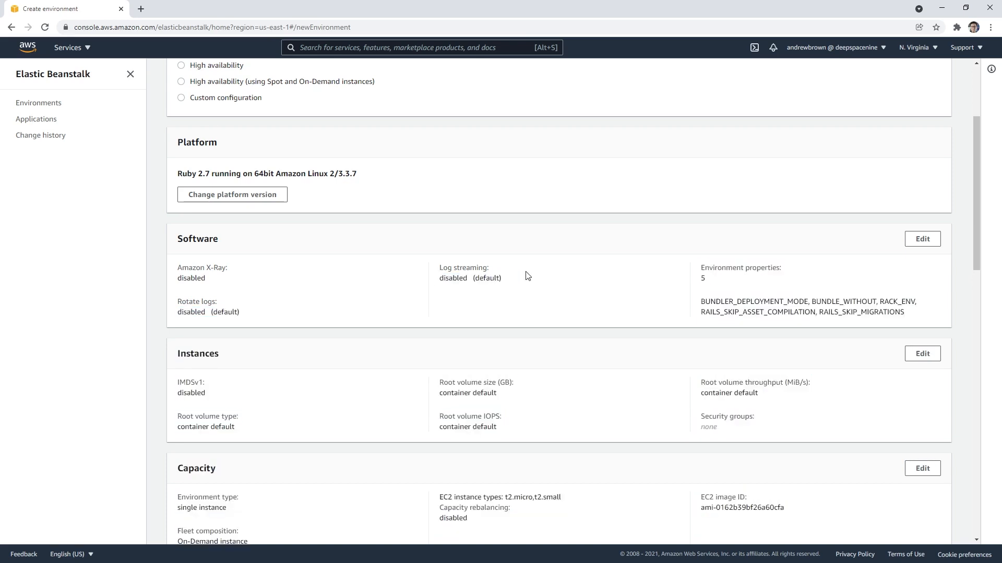
{"action": "scroll", "coordinate": [527, 275], "scroll_direction": "down", "scroll_amount": 3}
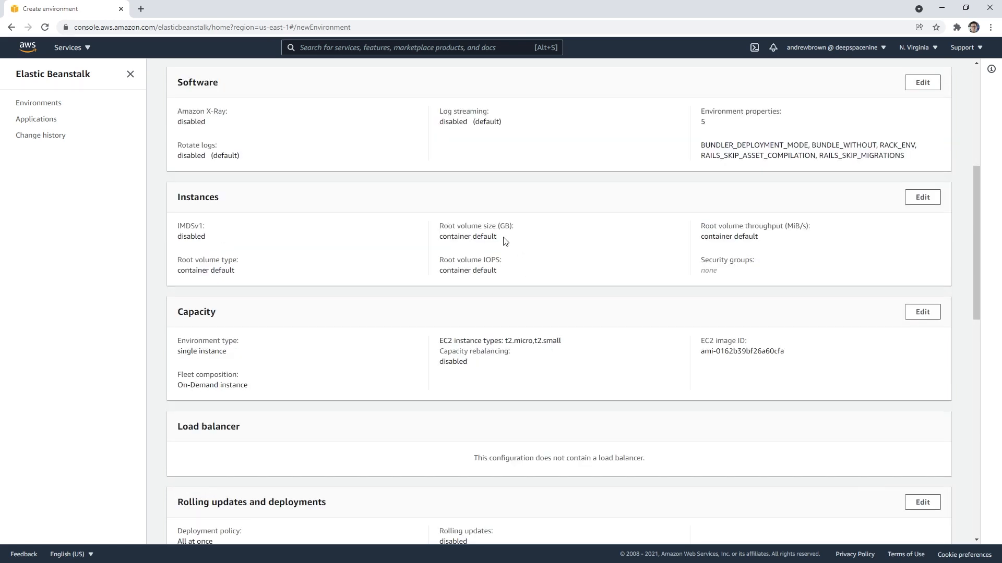
{"action": "scroll", "coordinate": [505, 240], "scroll_direction": "down", "scroll_amount": 2}
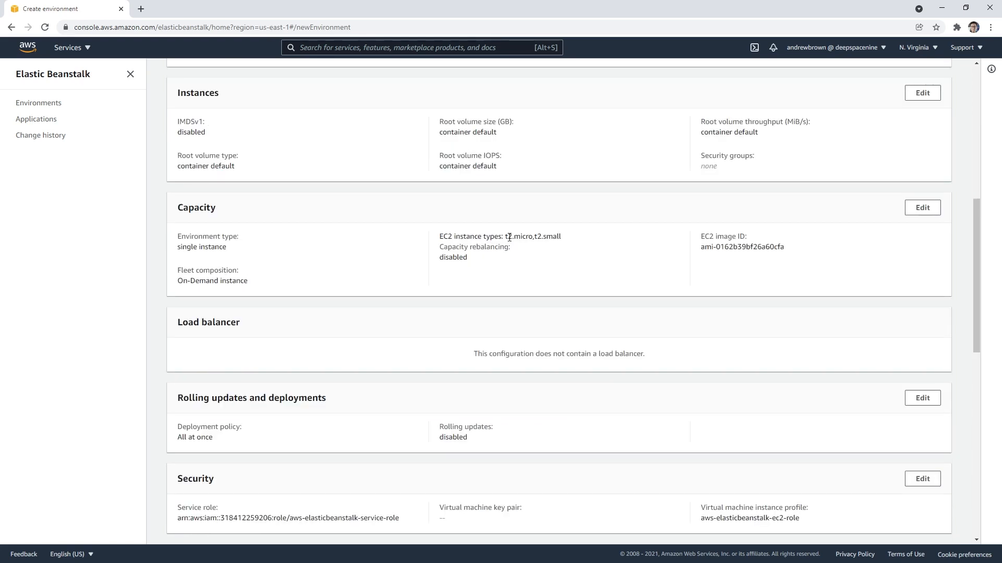
{"action": "scroll", "coordinate": [509, 264], "scroll_direction": "down", "scroll_amount": 2}
Step: Apply the High availability configuration preset and check its capacity and load balancer settings
{"action": "scroll", "coordinate": [356, 279], "scroll_direction": "up", "scroll_amount": 10}
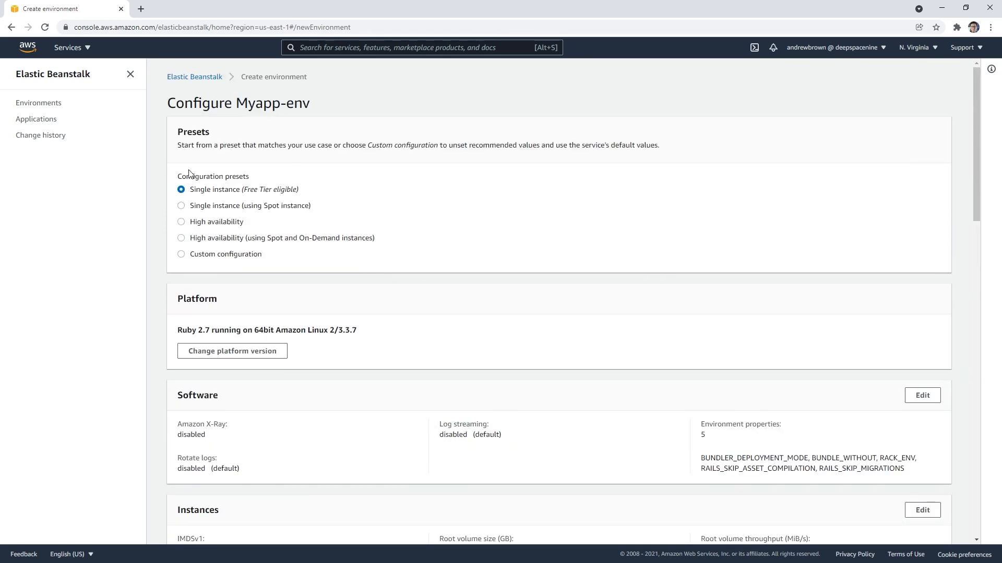
{"action": "left_click", "coordinate": [181, 222]}
{"action": "scroll", "coordinate": [280, 233], "scroll_direction": "down", "scroll_amount": 8}
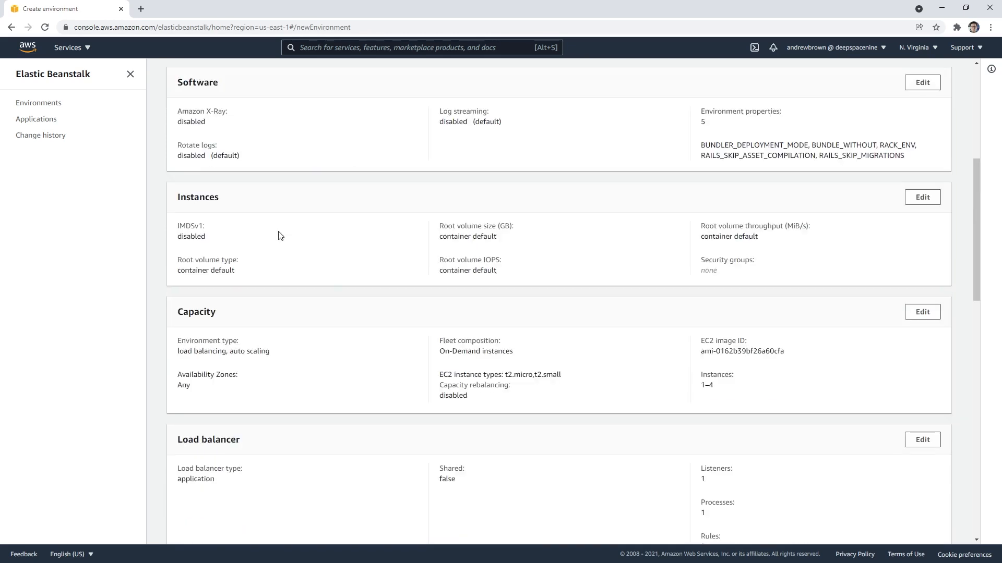
{"action": "scroll", "coordinate": [281, 233], "scroll_direction": "down", "scroll_amount": 1}
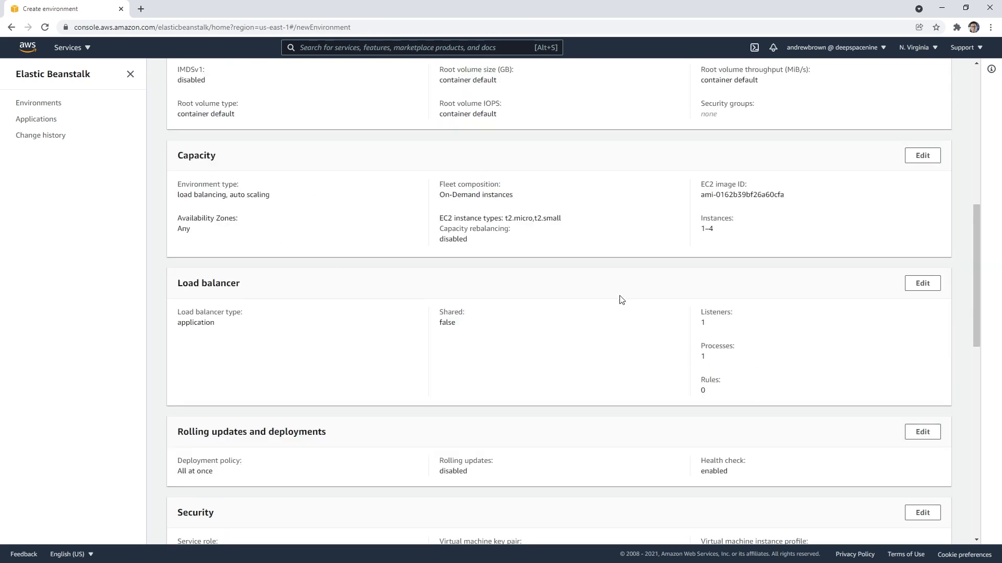
Step: Open the rolling updates and deployments settings, examine the deployment policy and configuration update options, and leave without saving
{"action": "scroll", "coordinate": [619, 298], "scroll_direction": "down", "scroll_amount": 2}
{"action": "scroll", "coordinate": [574, 245], "scroll_direction": "down", "scroll_amount": 1}
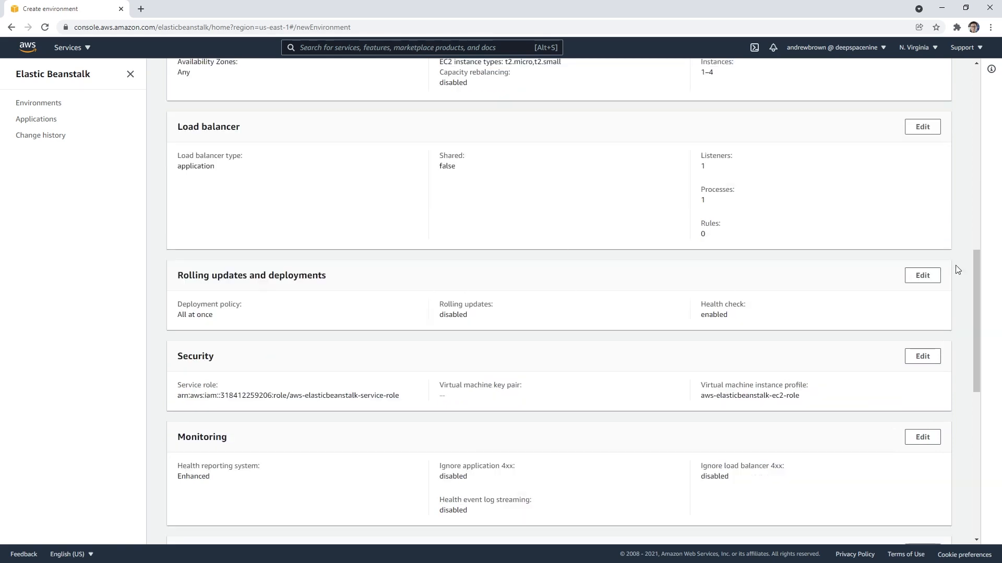
{"action": "left_click", "coordinate": [922, 276]}
{"action": "scroll", "coordinate": [343, 327], "scroll_direction": "up", "scroll_amount": 9}
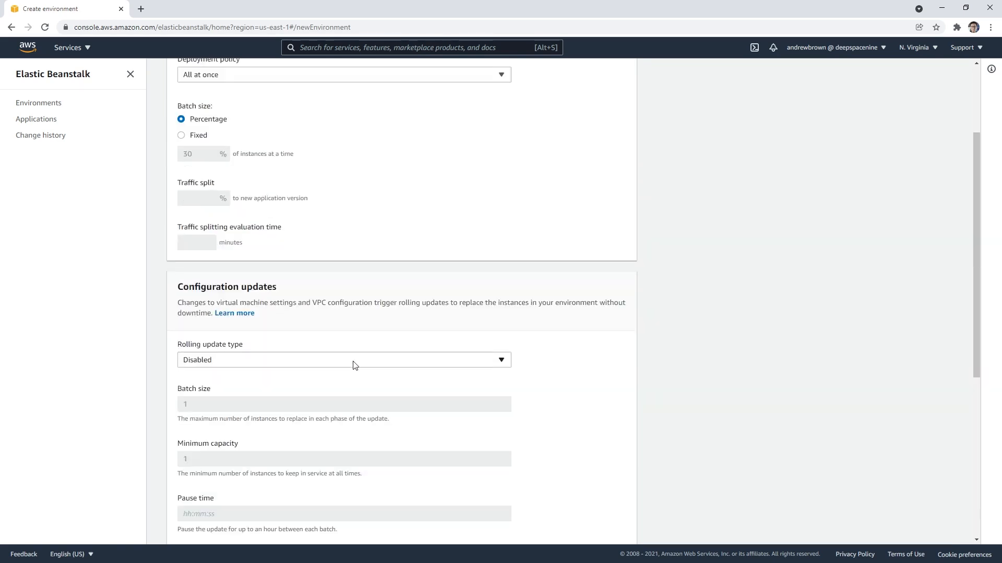
{"action": "left_click", "coordinate": [277, 206]}
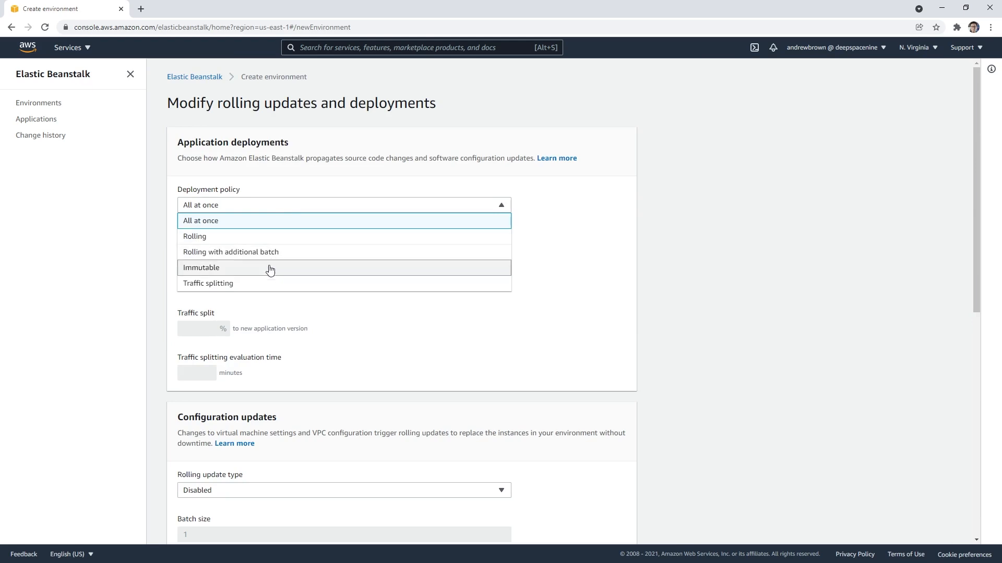
{"action": "left_click", "coordinate": [581, 327]}
{"action": "scroll", "coordinate": [555, 417], "scroll_direction": "down", "scroll_amount": 10}
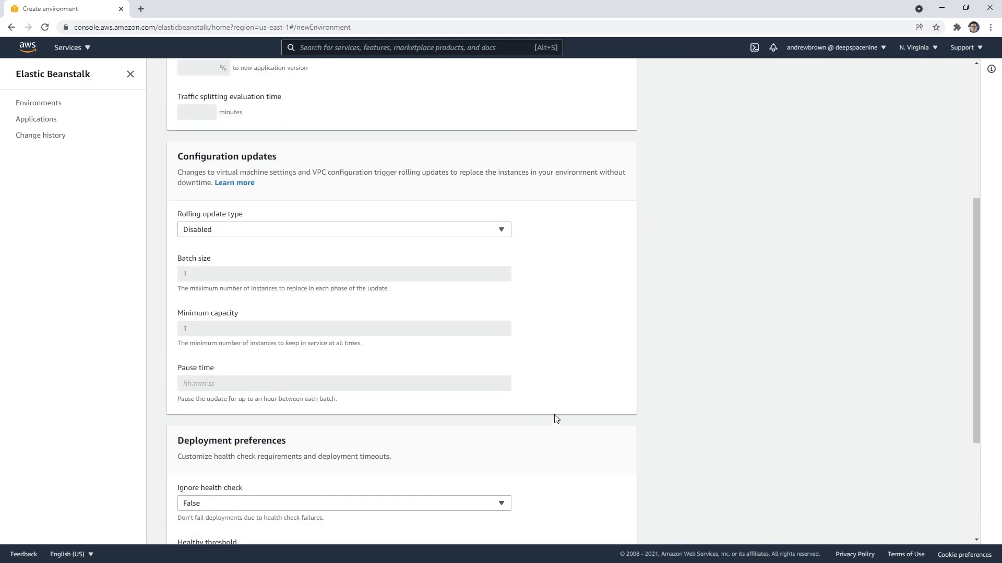
{"action": "left_click", "coordinate": [570, 477]}
Step: Examine the virtual machine key pair under Security, plus the monitoring, managed updates, notifications, network and database sections
{"action": "scroll", "coordinate": [509, 431], "scroll_direction": "down", "scroll_amount": 5}
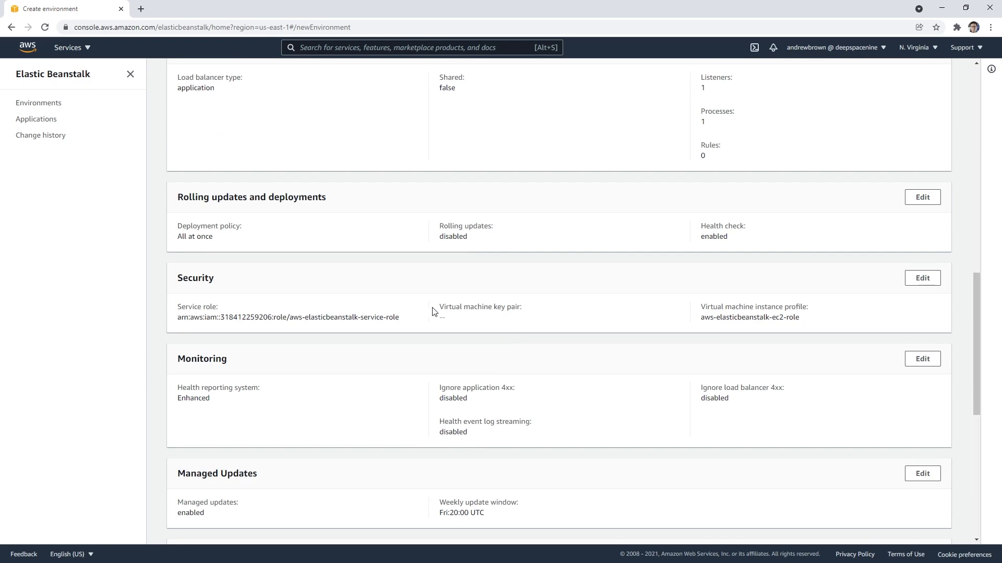
{"action": "left_click_drag", "start_coordinate": [431, 310], "coordinate": [571, 312]}
{"action": "scroll", "coordinate": [424, 307], "scroll_direction": "down", "scroll_amount": 2}
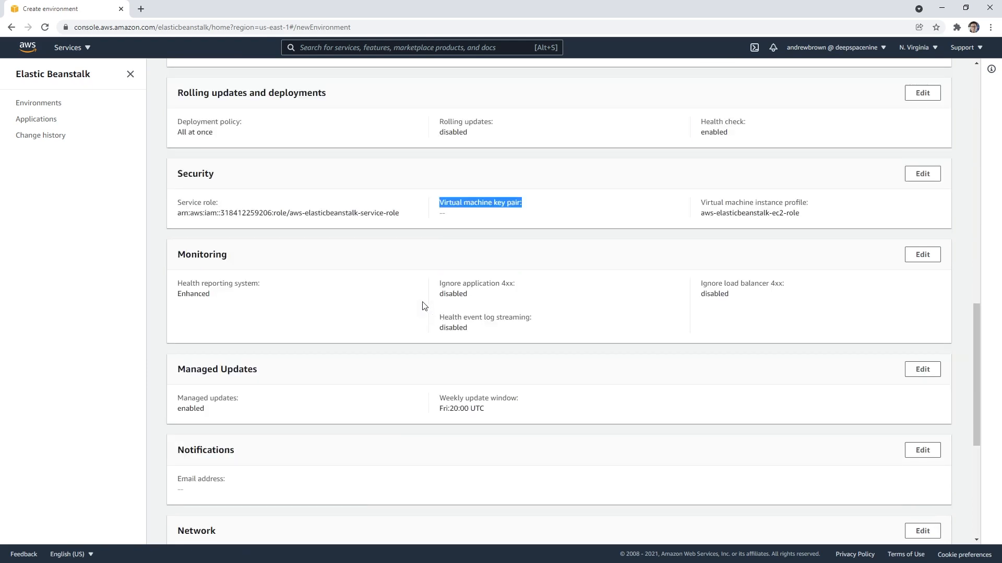
{"action": "scroll", "coordinate": [424, 306], "scroll_direction": "down", "scroll_amount": 1}
{"action": "scroll", "coordinate": [423, 306], "scroll_direction": "down", "scroll_amount": 5}
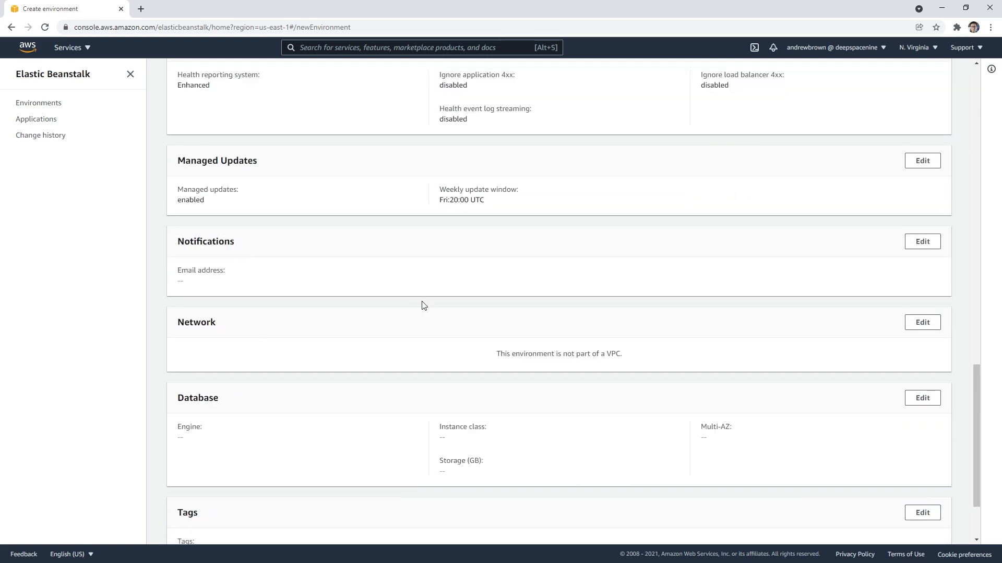
Step: Open the environment's database settings, look at the snapshot restore choices, and cancel back to the configuration overview
{"action": "left_click", "coordinate": [926, 306]}
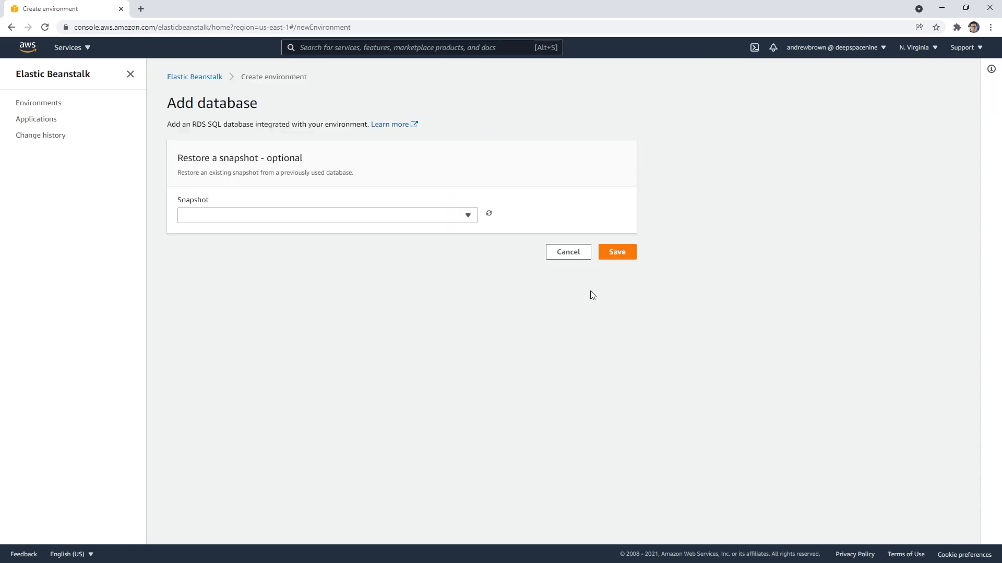
{"action": "left_click", "coordinate": [393, 219]}
{"action": "left_click", "coordinate": [552, 252]}
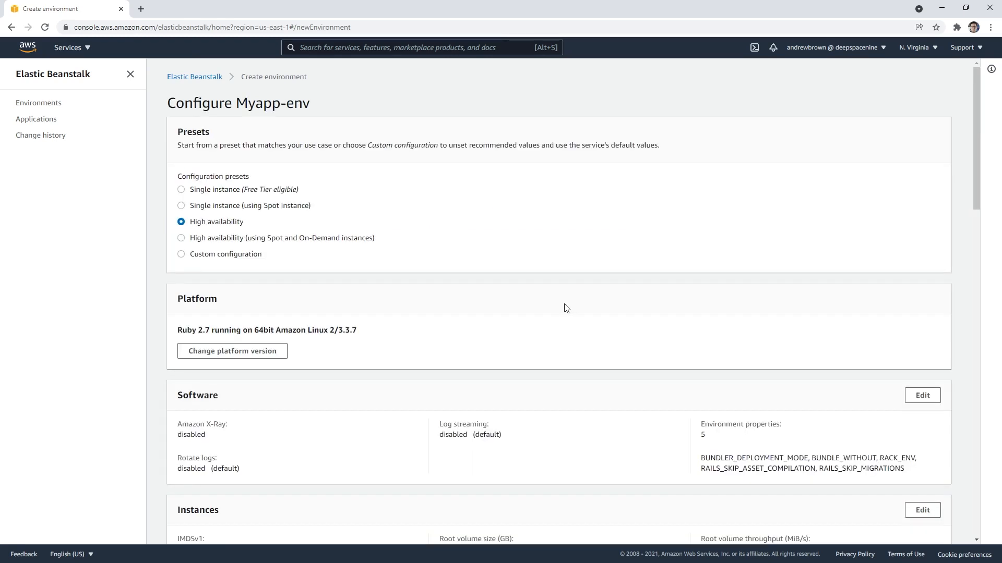
{"action": "scroll", "coordinate": [566, 308], "scroll_direction": "down", "scroll_amount": 10}
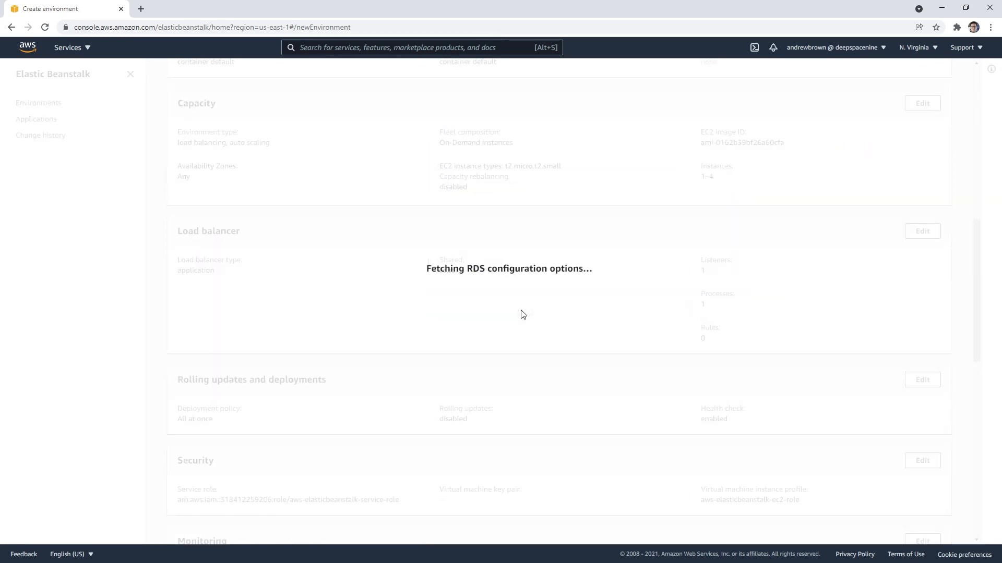
Step: Apply the Single instance (Free Tier eligible) configuration preset and create the Myapp-env environment
{"action": "scroll", "coordinate": [521, 313], "scroll_direction": "down", "scroll_amount": 10}
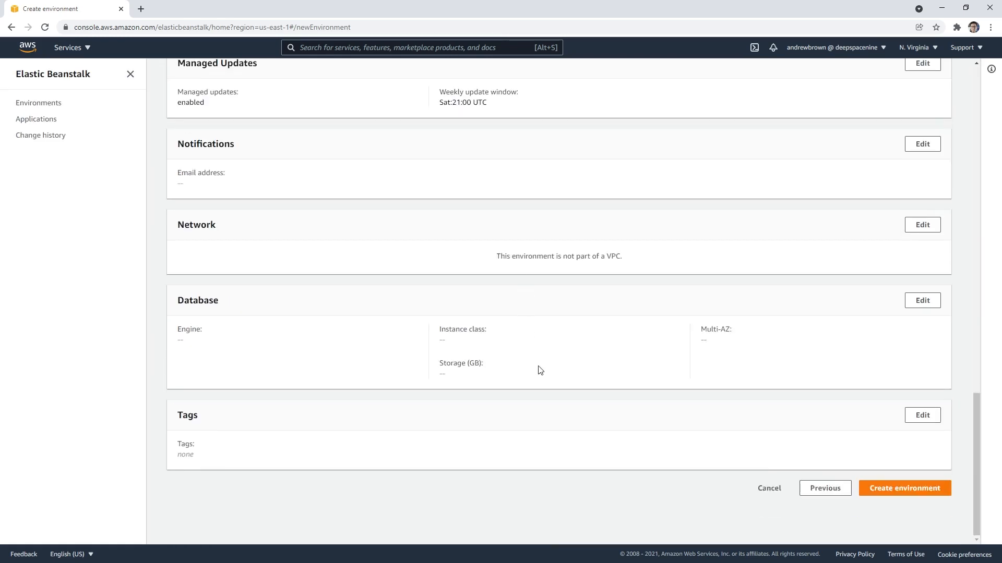
{"action": "scroll", "coordinate": [527, 375], "scroll_direction": "up", "scroll_amount": 15}
{"action": "scroll", "coordinate": [516, 384], "scroll_direction": "up", "scroll_amount": 5}
{"action": "left_click", "coordinate": [235, 194]}
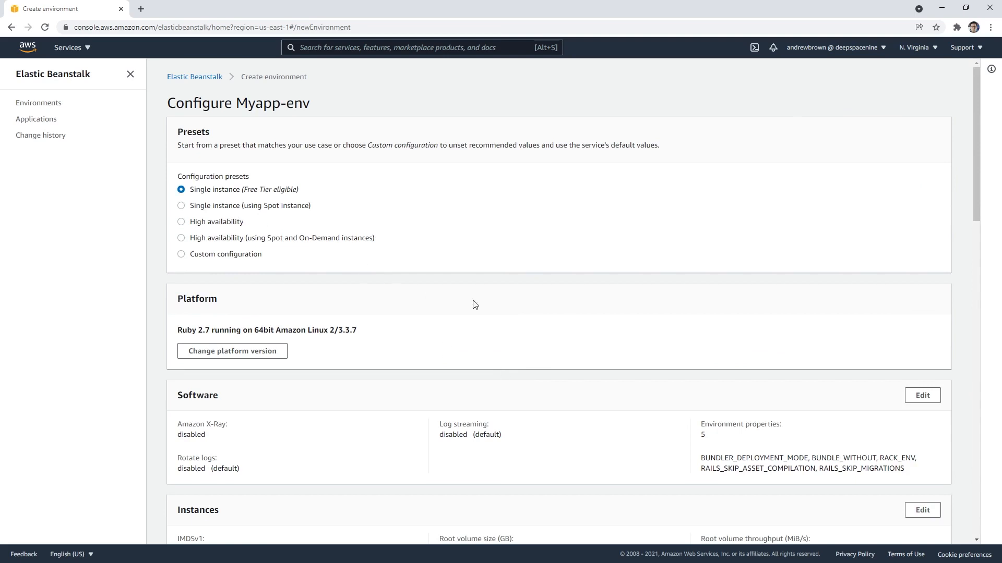
{"action": "scroll", "coordinate": [471, 302], "scroll_direction": "down", "scroll_amount": 15}
{"action": "scroll", "coordinate": [495, 307], "scroll_direction": "down", "scroll_amount": 3}
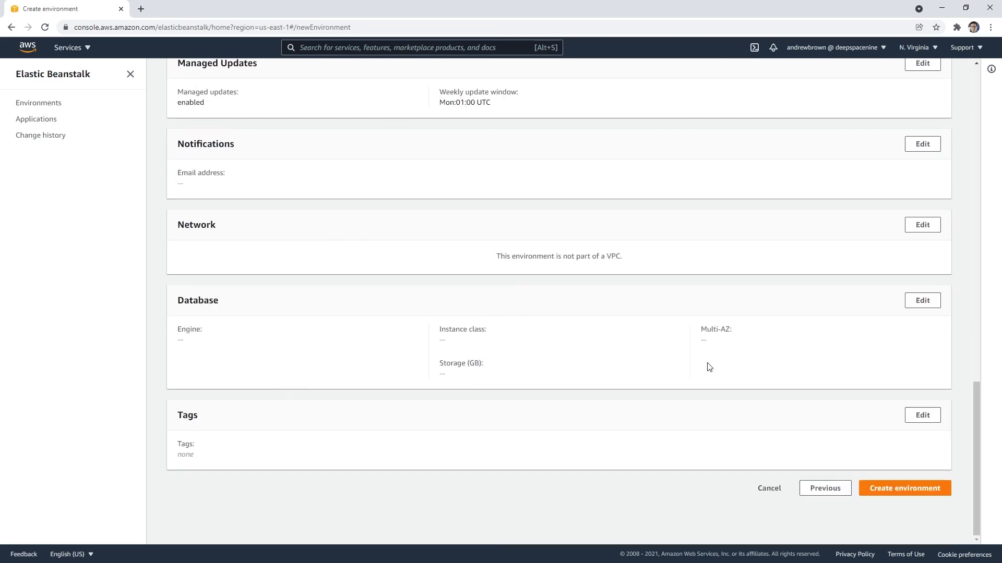
{"action": "left_click", "coordinate": [913, 489]}
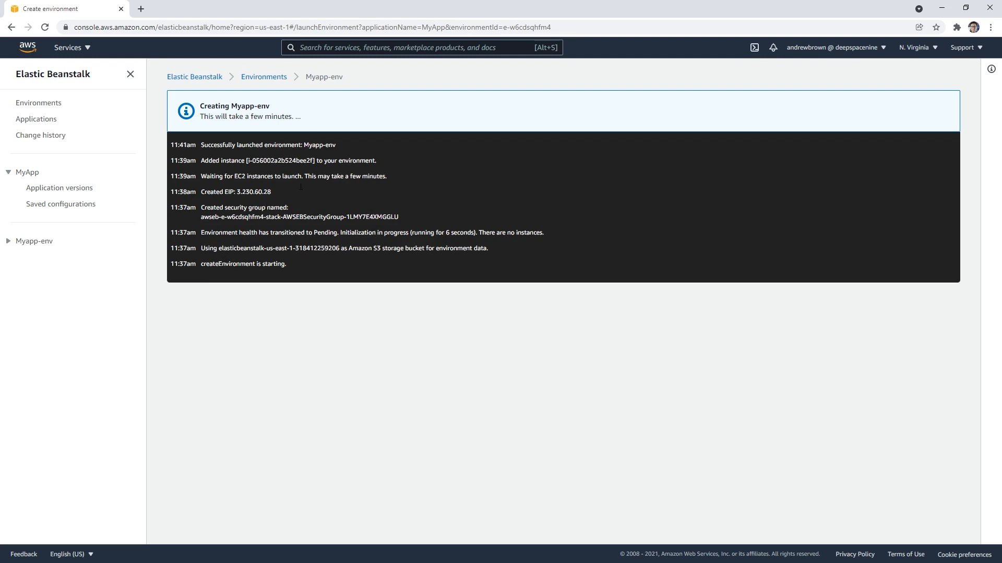
Step: Reload the environment launch page to reach the Myapp-env dashboard, read the enhanced health authorization notice and dismiss it
{"action": "left_click", "coordinate": [251, 30]}
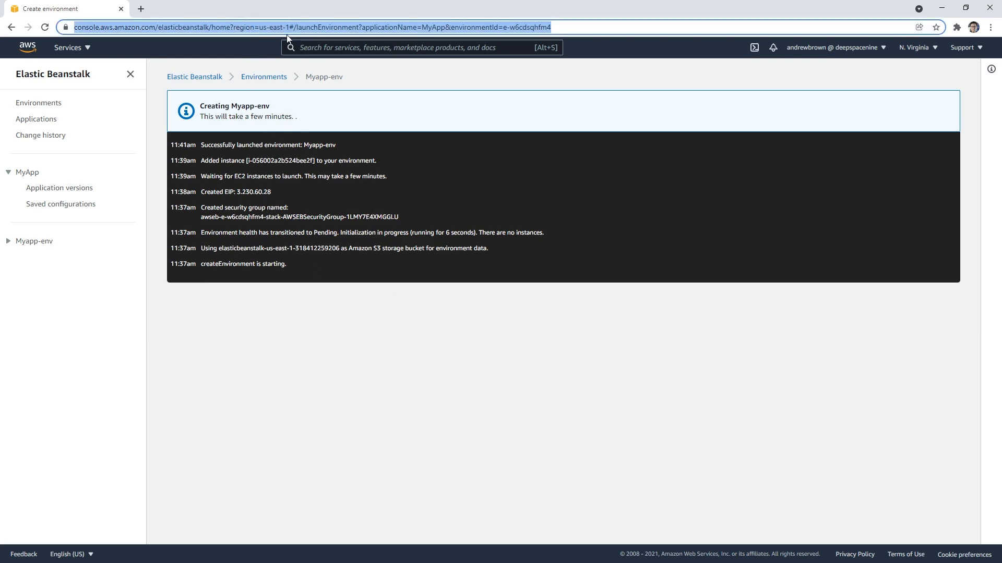
{"action": "key", "text": "Return"}
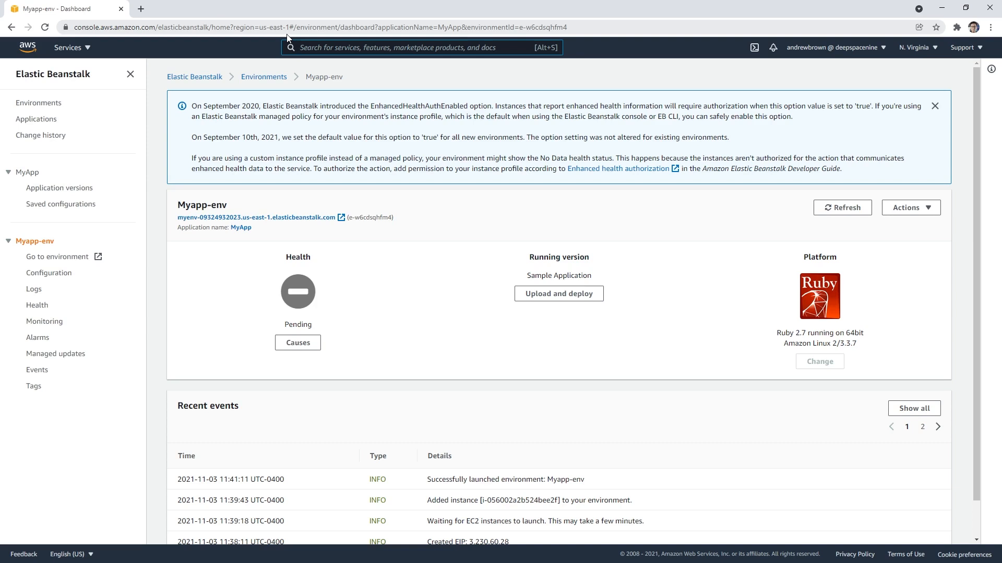
{"action": "left_click_drag", "start_coordinate": [259, 106], "coordinate": [569, 108]}
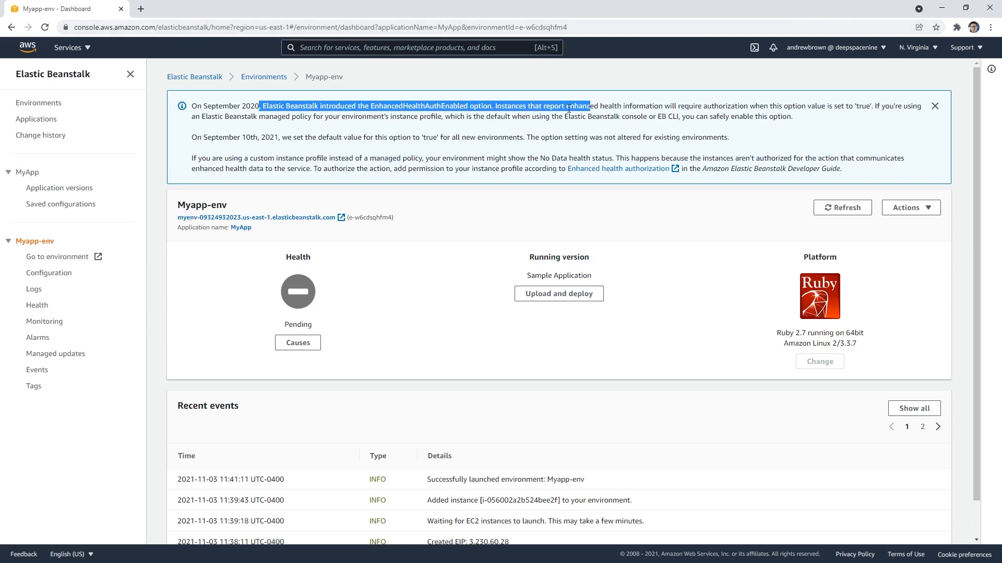
{"action": "left_click", "coordinate": [934, 106]}
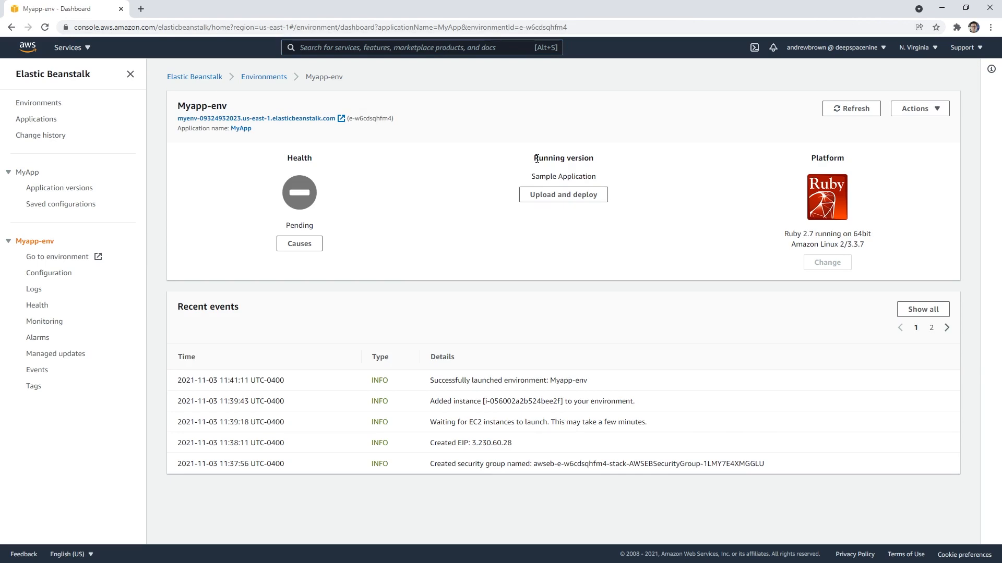
Step: Open the causes of the environment's health state and examine the overall and instance status in the enhanced health overview
{"action": "left_click", "coordinate": [299, 243]}
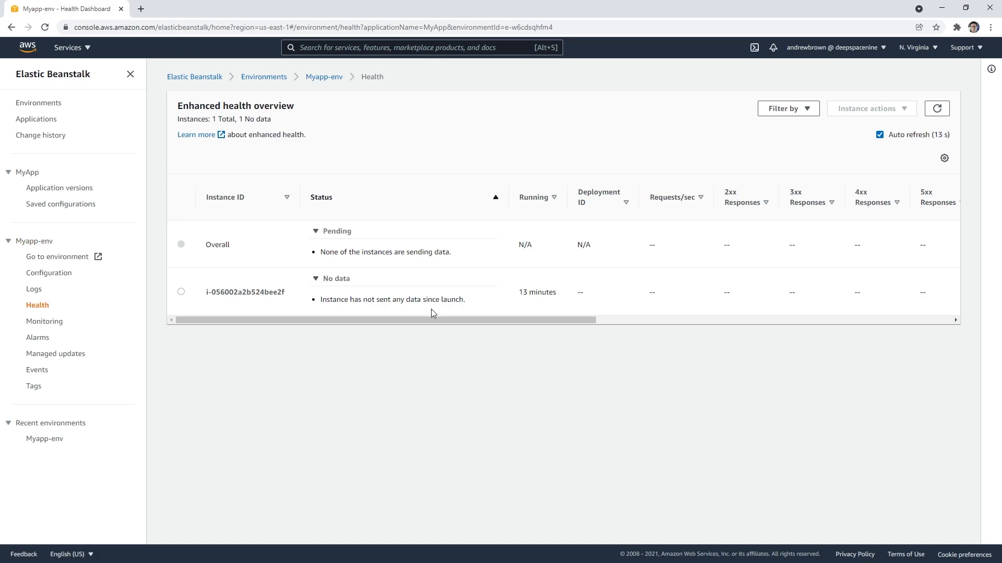
{"action": "left_click_drag", "start_coordinate": [333, 301], "coordinate": [459, 300]}
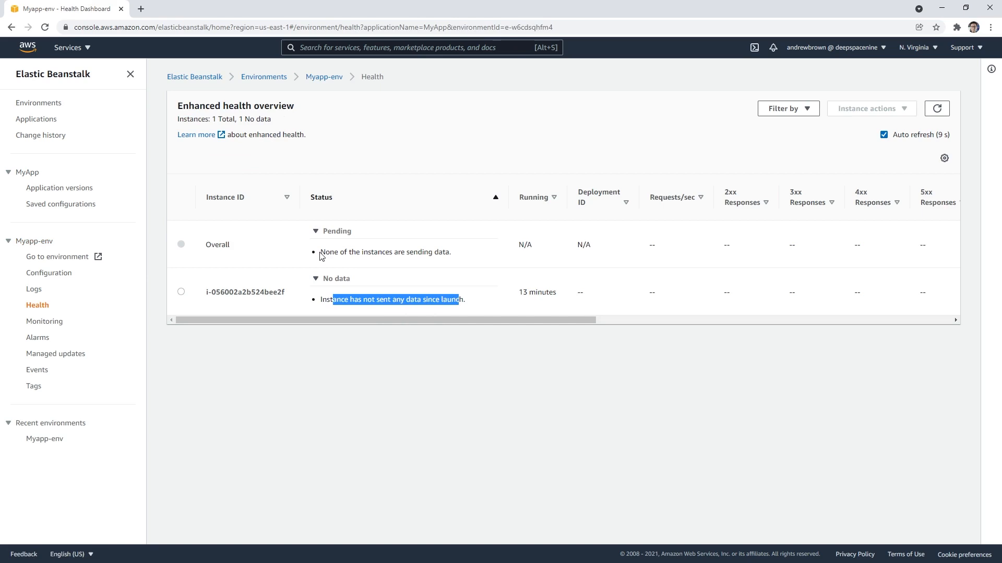
{"action": "left_click_drag", "start_coordinate": [322, 256], "coordinate": [459, 257]}
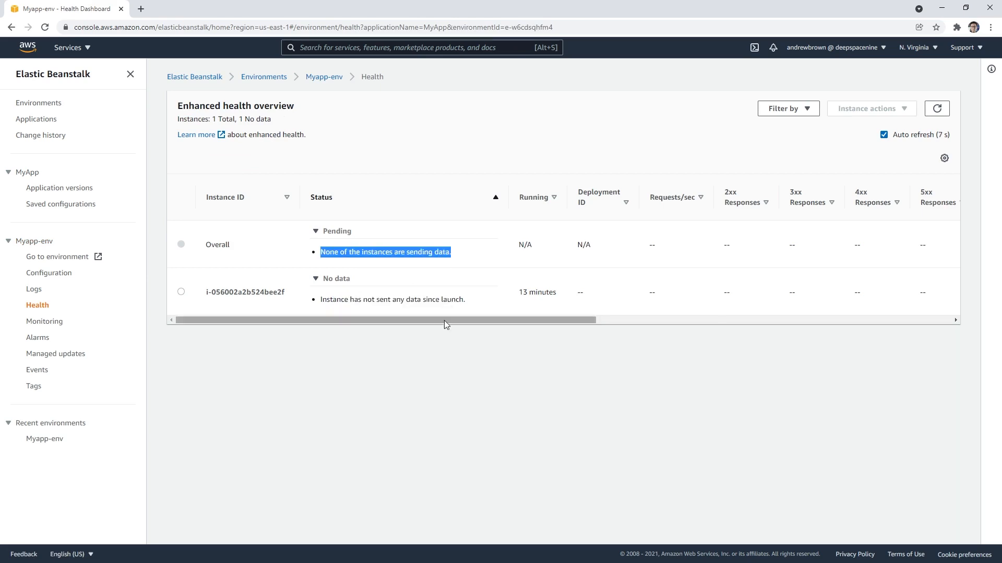
{"action": "left_click_drag", "start_coordinate": [443, 320], "coordinate": [616, 319]}
{"action": "left_click_drag", "start_coordinate": [766, 310], "coordinate": [510, 317]}
{"action": "left_click_drag", "start_coordinate": [335, 320], "coordinate": [219, 319]}
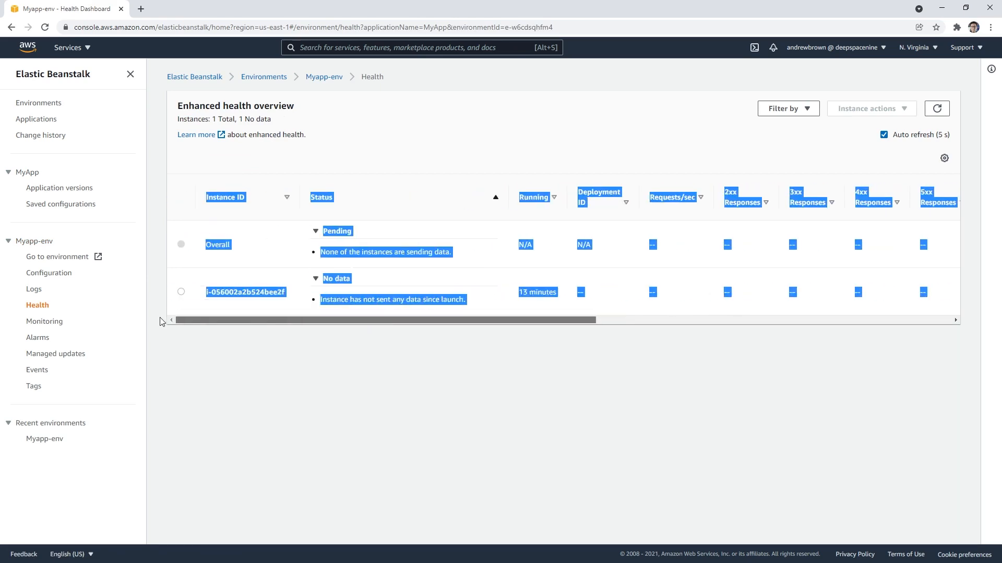
{"action": "left_click", "coordinate": [217, 320]}
Step: Reboot the environment's EC2 instance from the enhanced health overview and confirm the request
{"action": "left_click", "coordinate": [181, 292]}
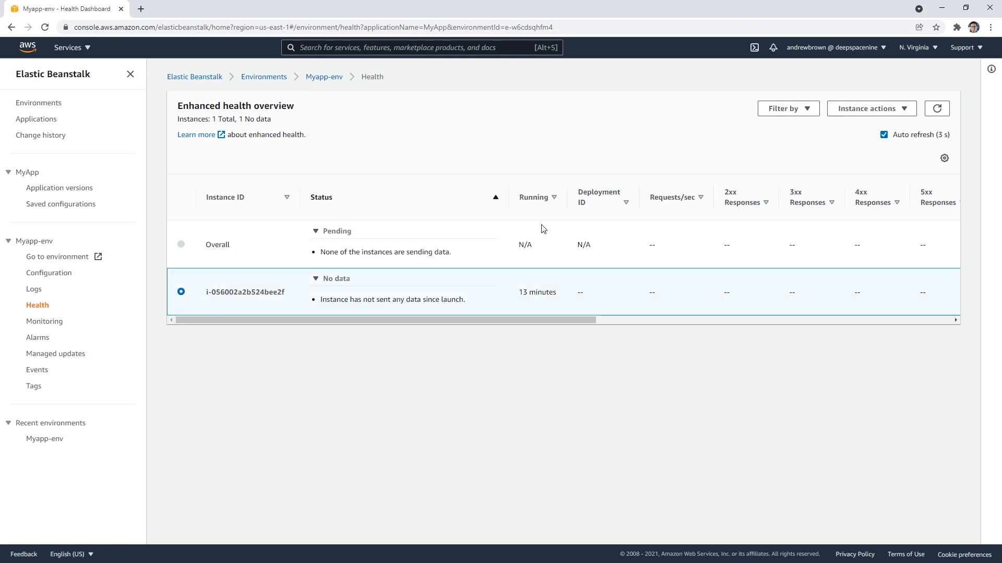
{"action": "left_click", "coordinate": [880, 110]}
{"action": "left_click", "coordinate": [876, 126]}
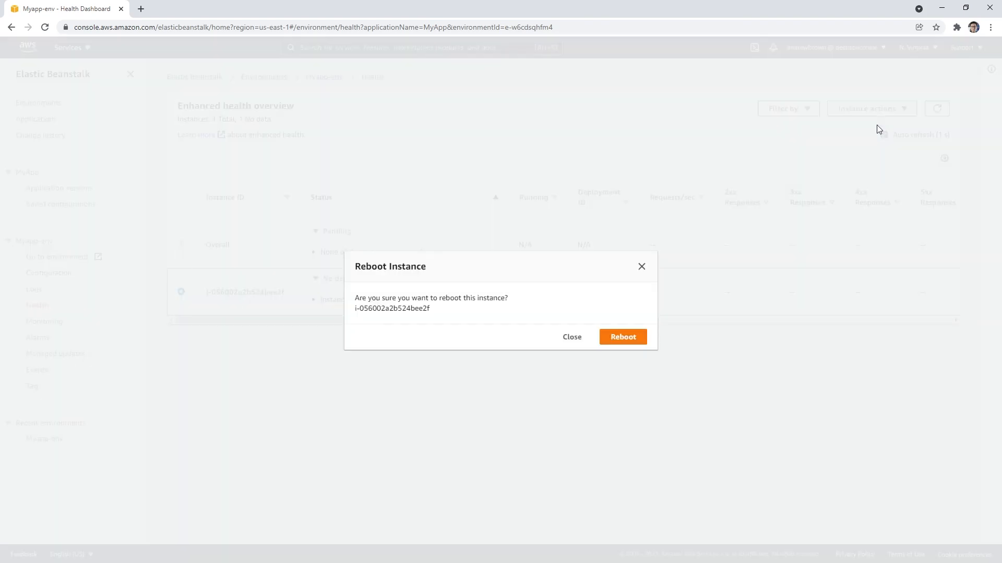
{"action": "left_click", "coordinate": [640, 337]}
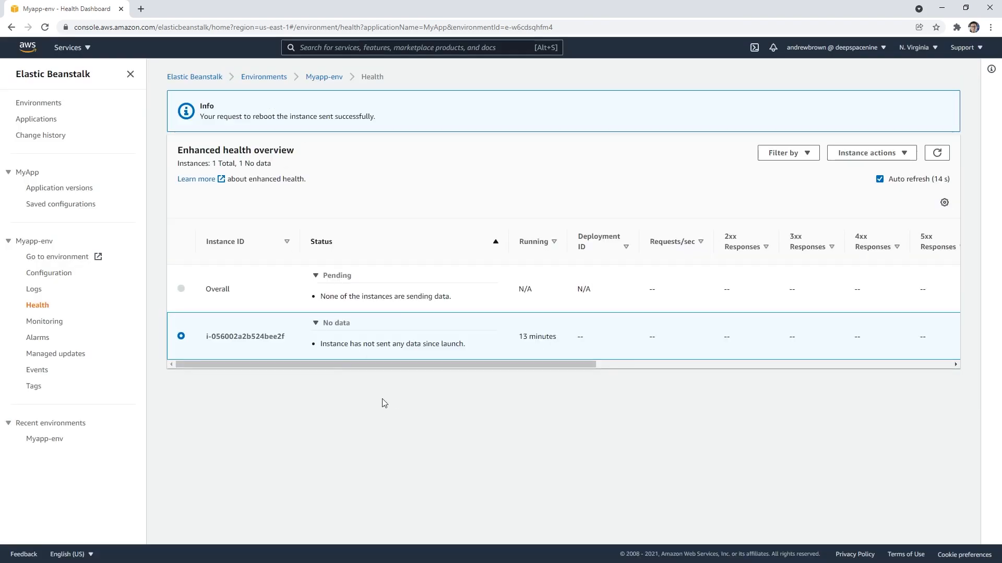
Step: Check the environment's health on its dashboard and in the list of all environments, and reopen the Myapp-env dashboard
{"action": "left_click", "coordinate": [312, 83]}
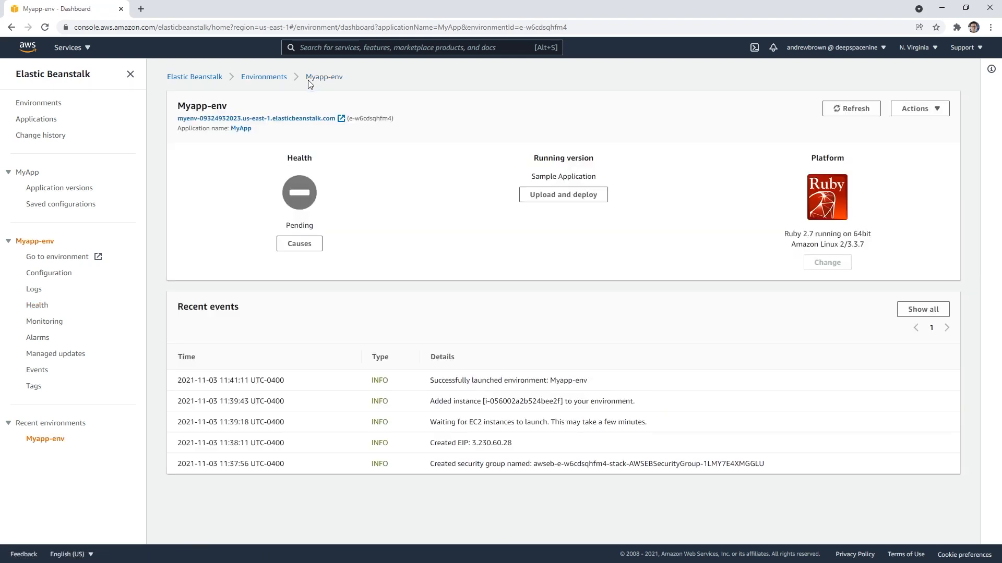
{"action": "left_click", "coordinate": [274, 79]}
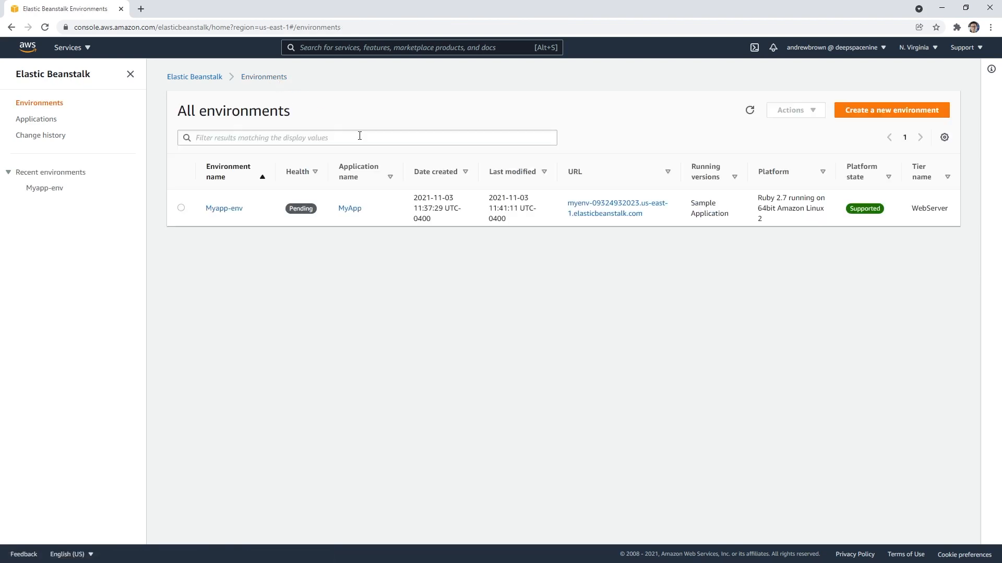
{"action": "left_click", "coordinate": [209, 209]}
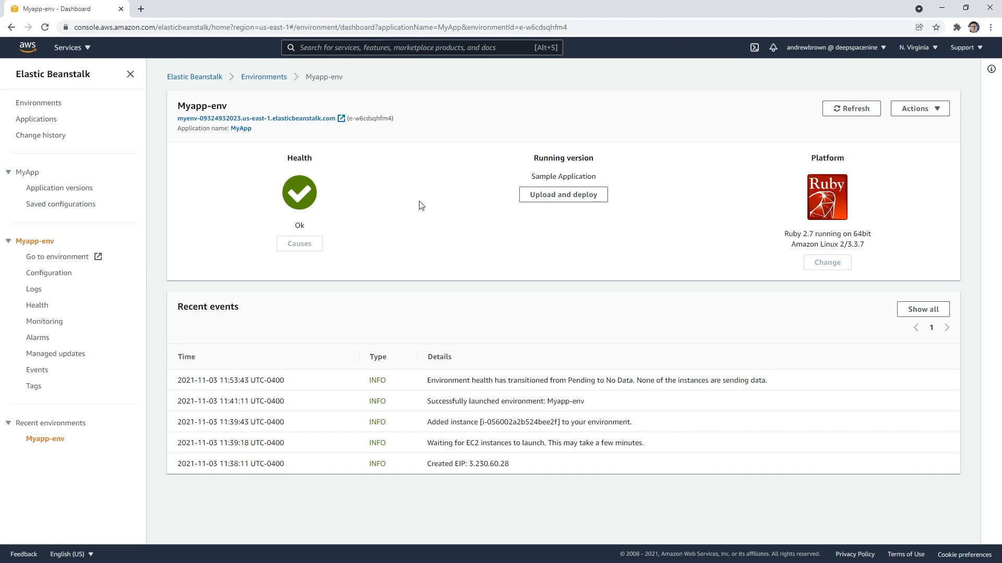
Step: Open the Myapp-env environment URL in a new browser tab and read the sample Ruby application's welcome text
{"action": "right_click", "coordinate": [257, 119]}
{"action": "left_click", "coordinate": [298, 127]}
{"action": "left_click", "coordinate": [204, 9]}
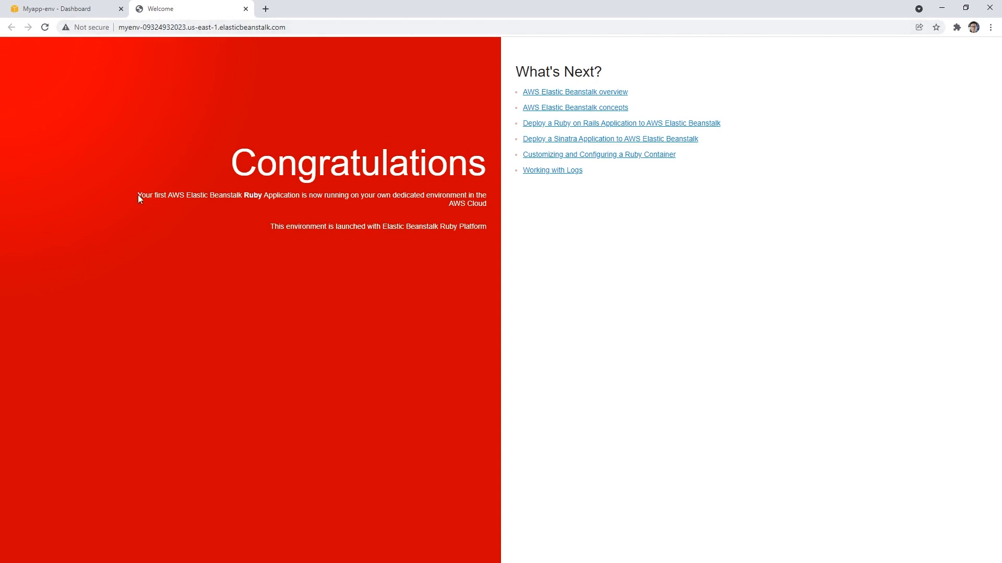
{"action": "left_click_drag", "start_coordinate": [137, 195], "coordinate": [396, 196]}
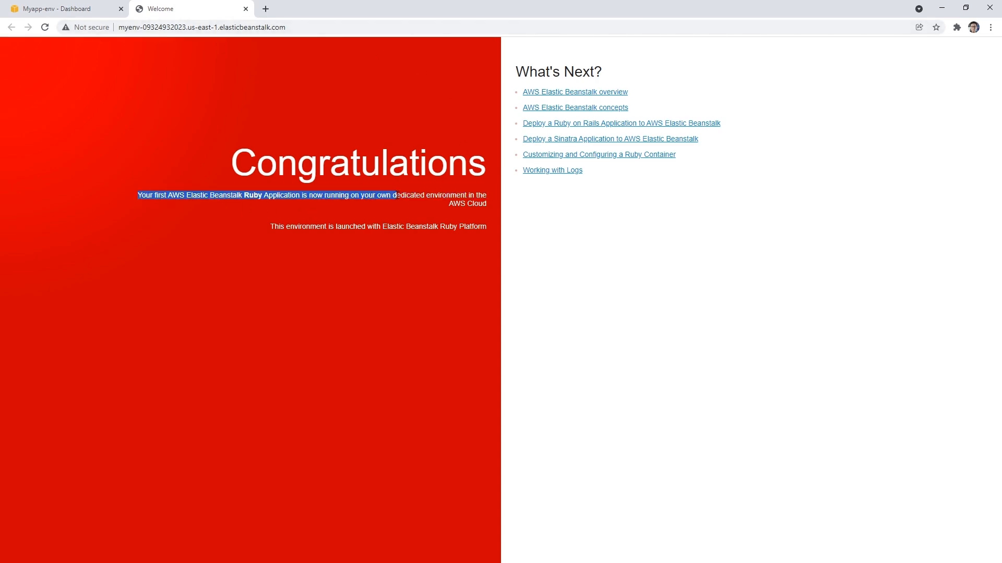
{"action": "left_click", "coordinate": [385, 254]}
Step: Return to the Myapp-env console tab and look through the environment's configuration categories
{"action": "left_click", "coordinate": [93, 14]}
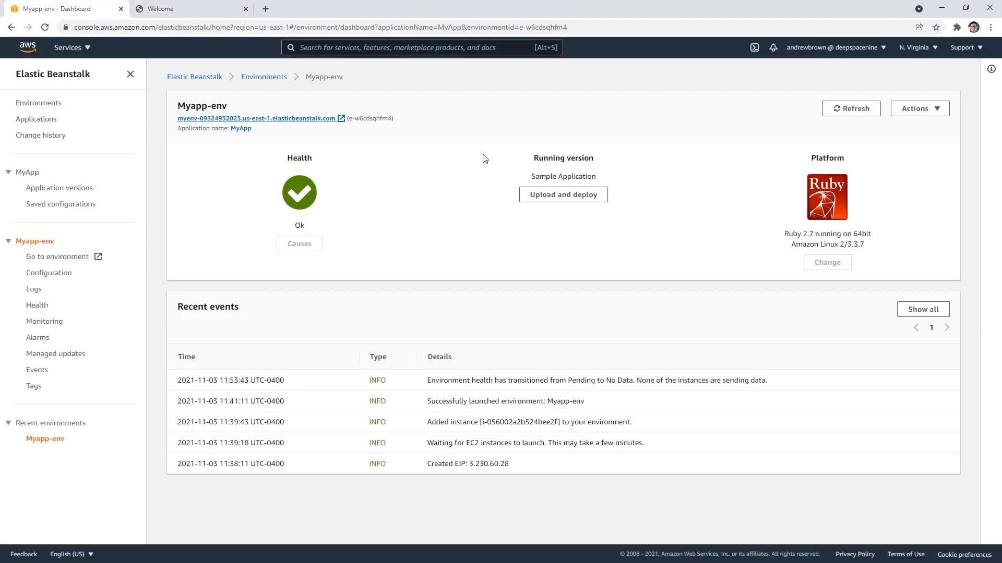
{"action": "left_click", "coordinate": [59, 273]}
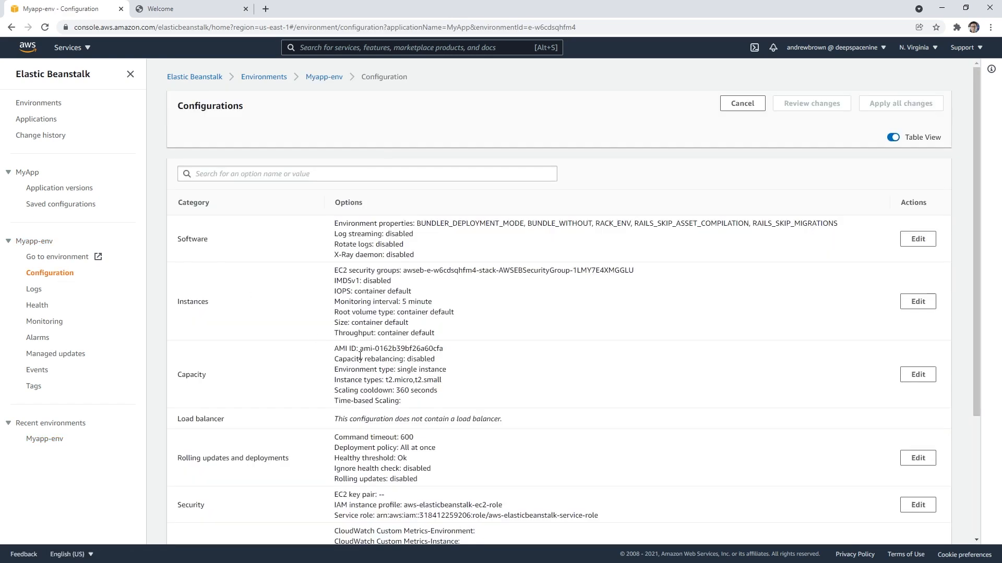
{"action": "scroll", "coordinate": [495, 382], "scroll_direction": "down", "scroll_amount": 3}
Step: Request the last 100 lines of the environment's logs and open the retrieved log file
{"action": "left_click", "coordinate": [32, 290]}
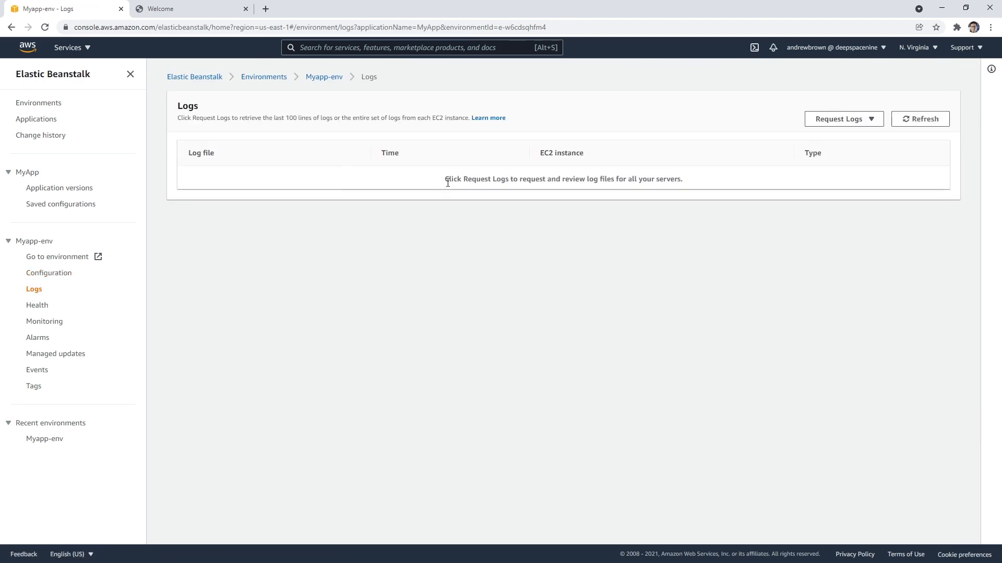
{"action": "left_click_drag", "start_coordinate": [451, 179], "coordinate": [756, 181]}
{"action": "left_click", "coordinate": [838, 120]}
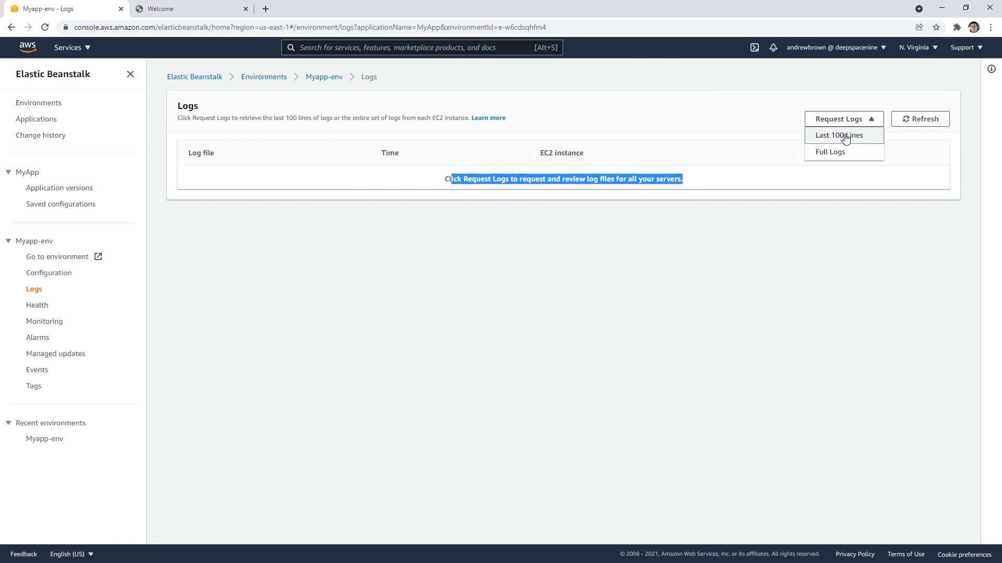
{"action": "left_click", "coordinate": [849, 135]}
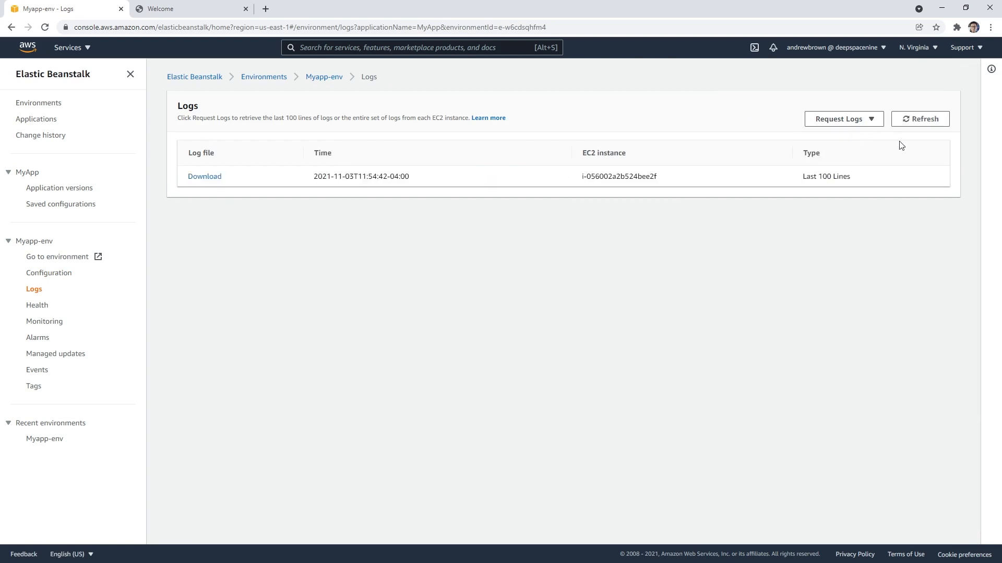
{"action": "left_click", "coordinate": [205, 177]}
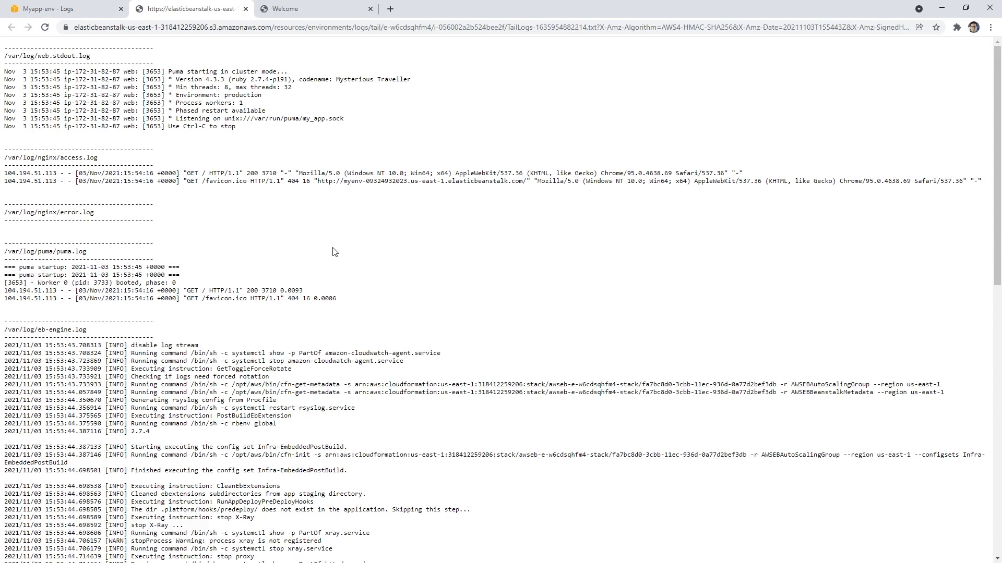
Step: Examine the web stdout, nginx, puma and eb-engine sections of the log file, and close the log and welcome page tabs
{"action": "scroll", "coordinate": [334, 252], "scroll_direction": "down", "scroll_amount": 10}
{"action": "scroll", "coordinate": [262, 250], "scroll_direction": "up", "scroll_amount": 10}
{"action": "left_click_drag", "start_coordinate": [45, 56], "coordinate": [108, 63]}
{"action": "left_click_drag", "start_coordinate": [53, 149], "coordinate": [98, 158]}
{"action": "left_click_drag", "start_coordinate": [57, 205], "coordinate": [97, 213]}
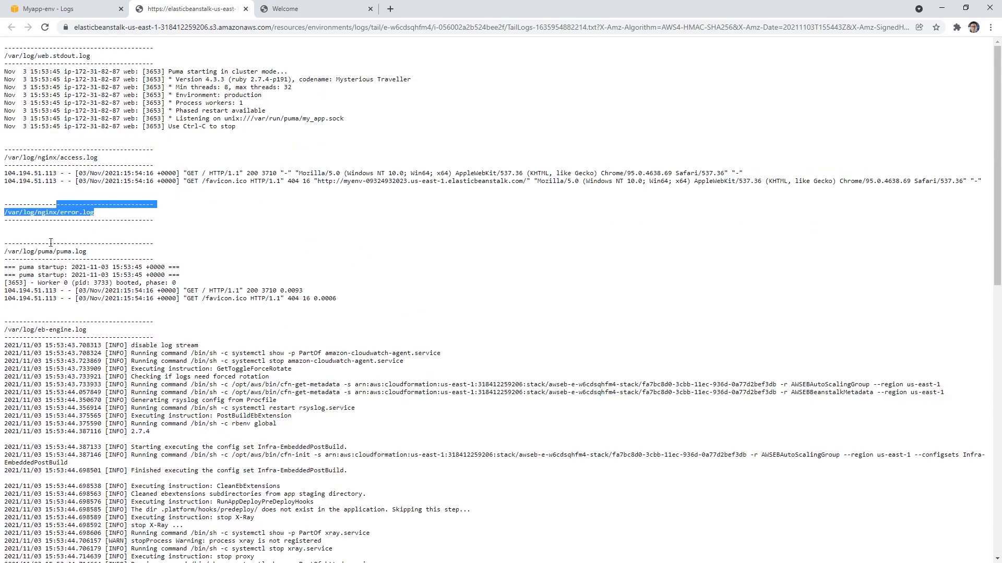
{"action": "left_click_drag", "start_coordinate": [45, 251], "coordinate": [164, 292]}
{"action": "scroll", "coordinate": [60, 327], "scroll_direction": "down", "scroll_amount": 4}
{"action": "left_click_drag", "start_coordinate": [49, 121], "coordinate": [227, 434]}
{"action": "scroll", "coordinate": [231, 378], "scroll_direction": "down", "scroll_amount": 8}
{"action": "scroll", "coordinate": [232, 378], "scroll_direction": "up", "scroll_amount": 10}
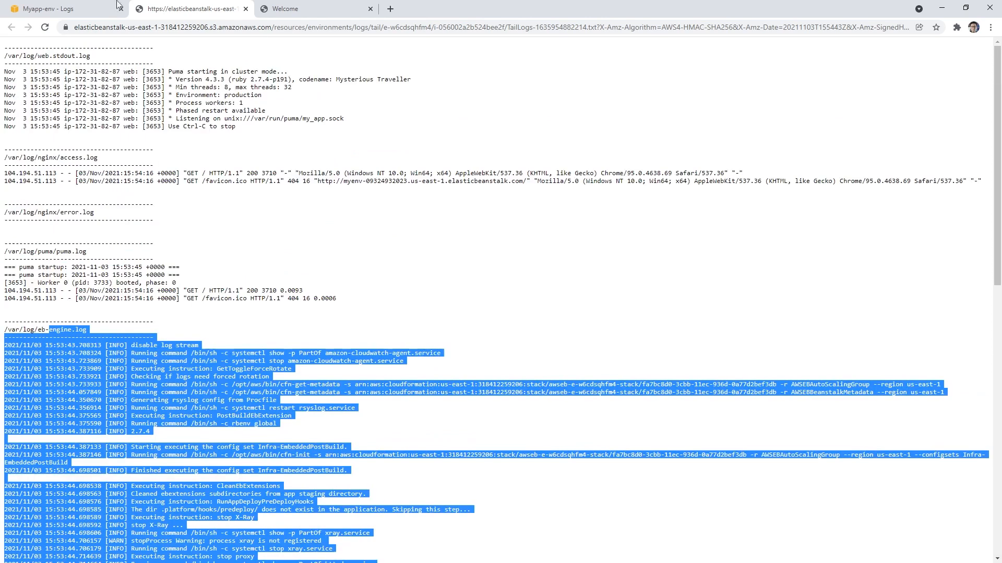
{"action": "left_click", "coordinate": [245, 9]}
{"action": "left_click", "coordinate": [245, 9]}
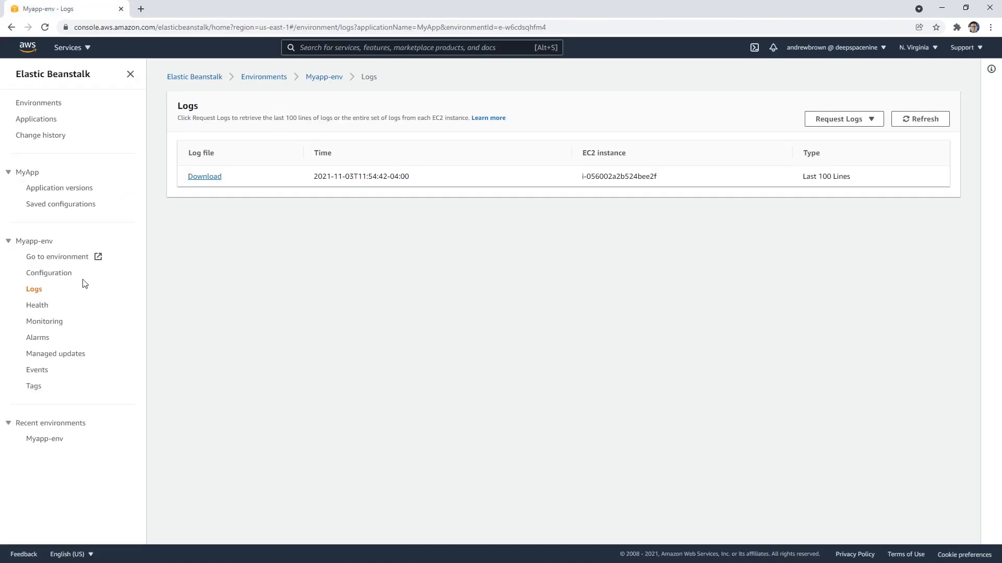
Step: Check the instance's enhanced health metrics and view the environment's monitoring graphs
{"action": "left_click", "coordinate": [38, 305]}
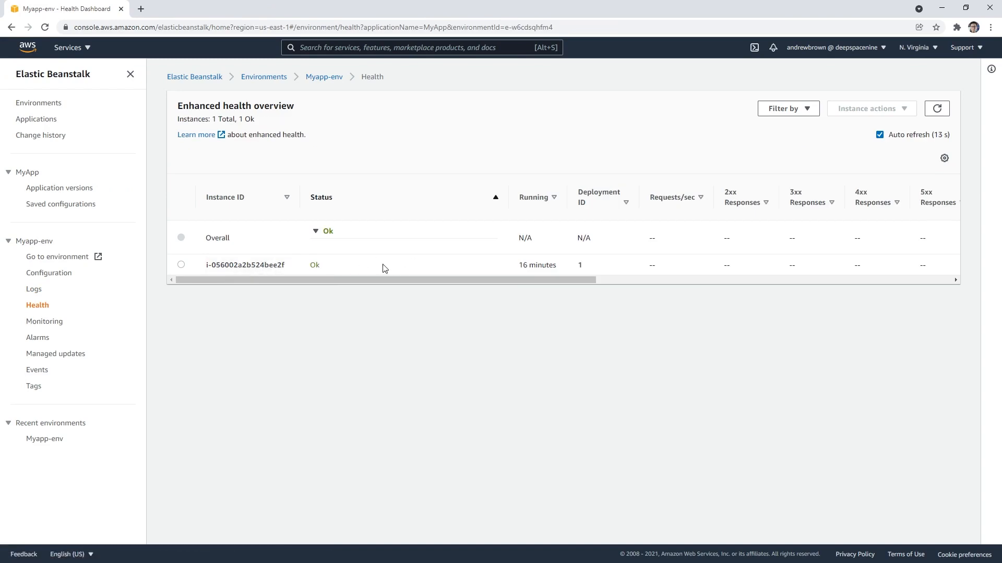
{"action": "left_click_drag", "start_coordinate": [511, 279], "coordinate": [252, 309]}
{"action": "left_click", "coordinate": [49, 322]}
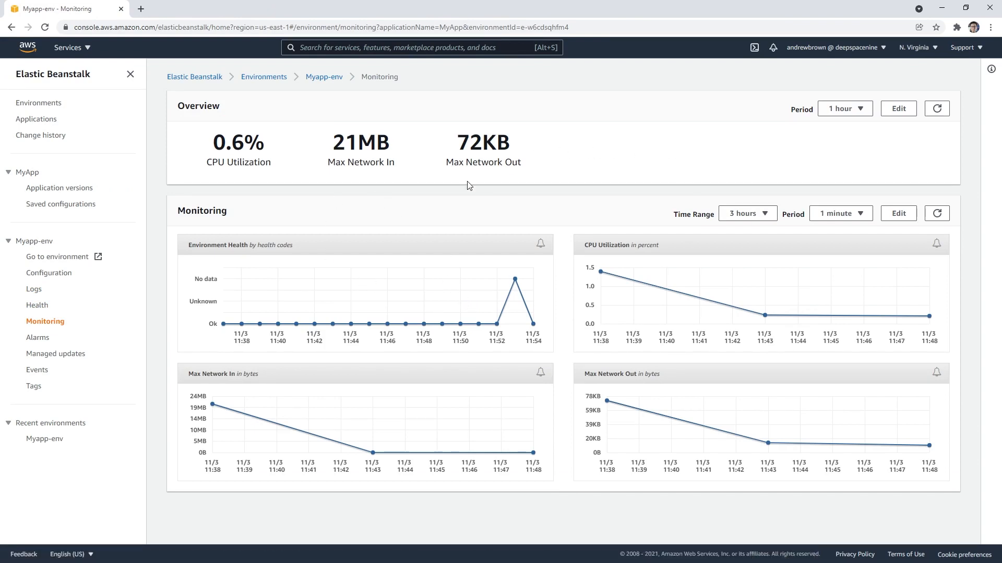
Step: Check the environment's existing alarms and follow the link back to the monitoring dashboard
{"action": "left_click", "coordinate": [38, 339]}
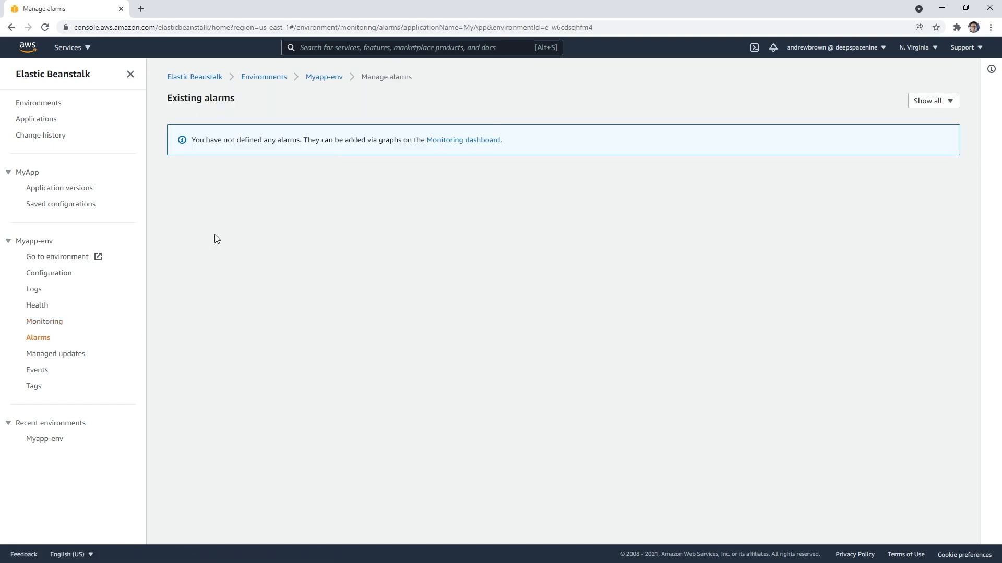
{"action": "left_click_drag", "start_coordinate": [208, 139], "coordinate": [425, 156]}
{"action": "left_click", "coordinate": [453, 141]}
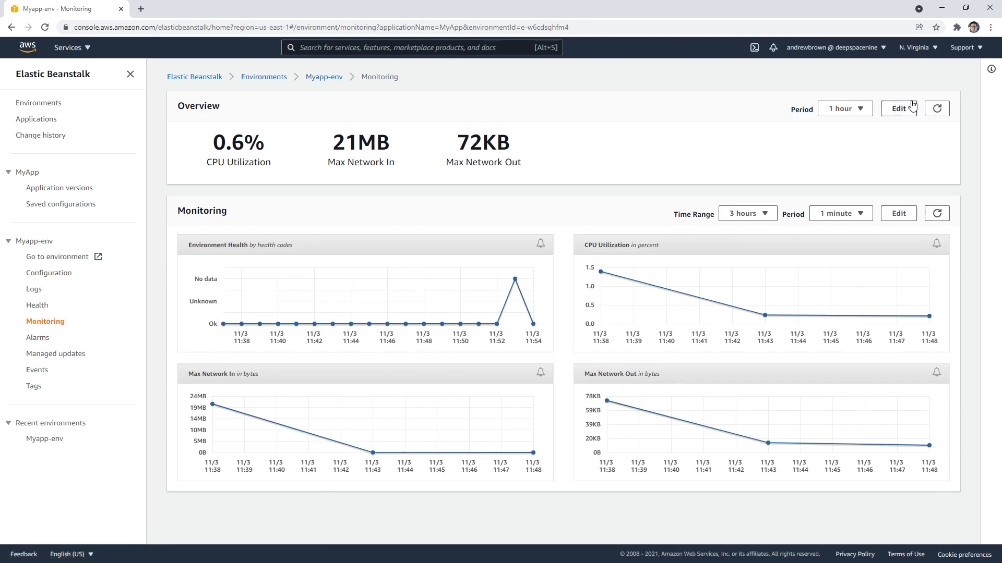
Step: Examine the form for adding a metric to the monitoring overview, and cancel the edit
{"action": "left_click", "coordinate": [898, 110]}
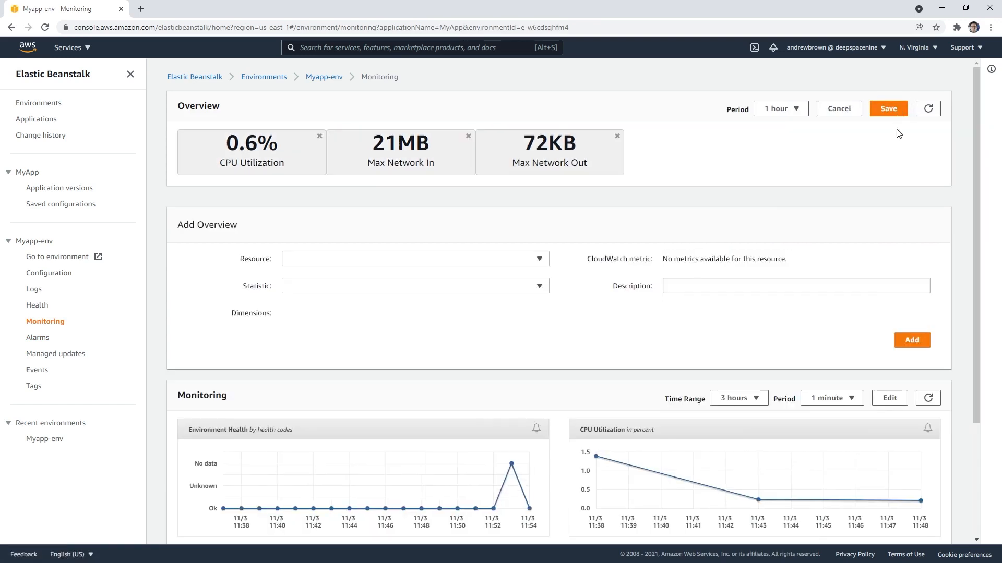
{"action": "left_click", "coordinate": [911, 340]}
{"action": "scroll", "coordinate": [824, 337], "scroll_direction": "down", "scroll_amount": 3}
{"action": "scroll", "coordinate": [821, 334], "scroll_direction": "up", "scroll_amount": 5}
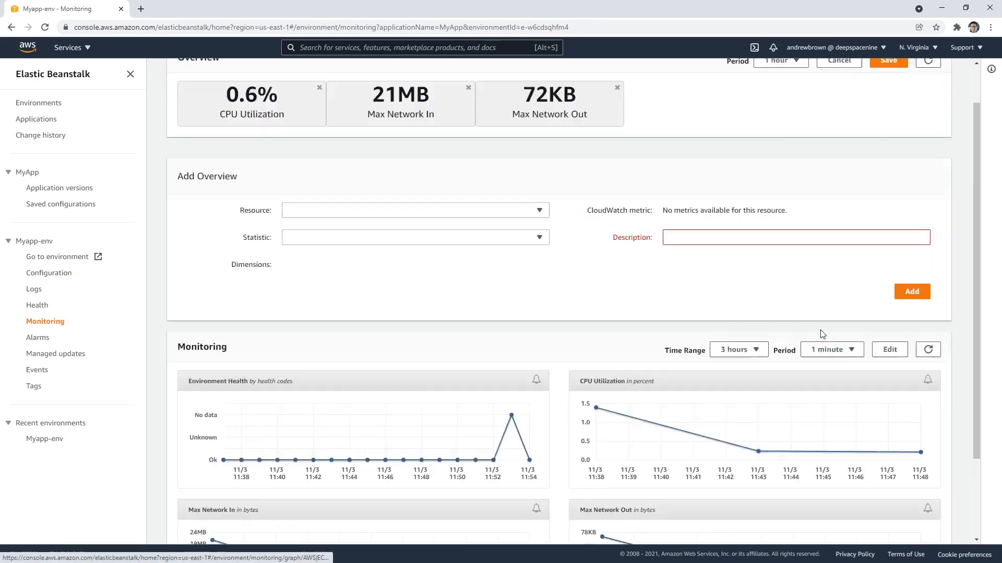
{"action": "left_click", "coordinate": [840, 109]}
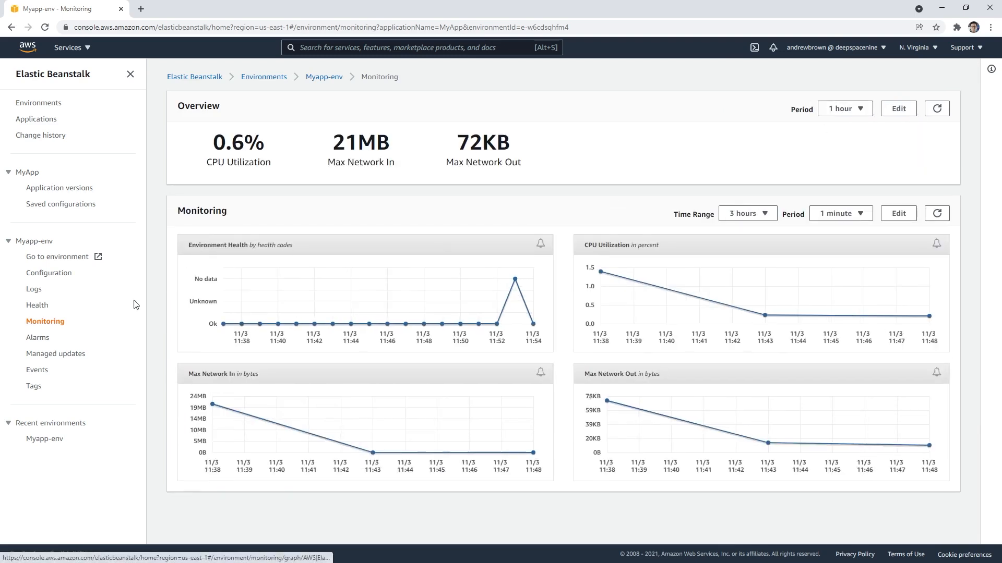
Step: Check the environment's managed updates overview and read through its event history
{"action": "left_click", "coordinate": [65, 354]}
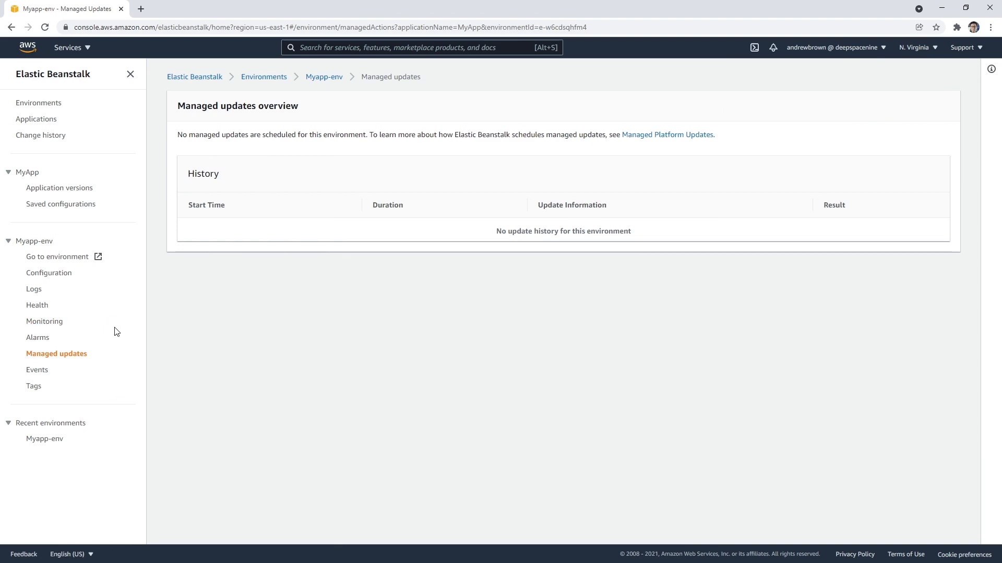
{"action": "left_click_drag", "start_coordinate": [268, 141], "coordinate": [399, 136]}
{"action": "left_click", "coordinate": [41, 370]}
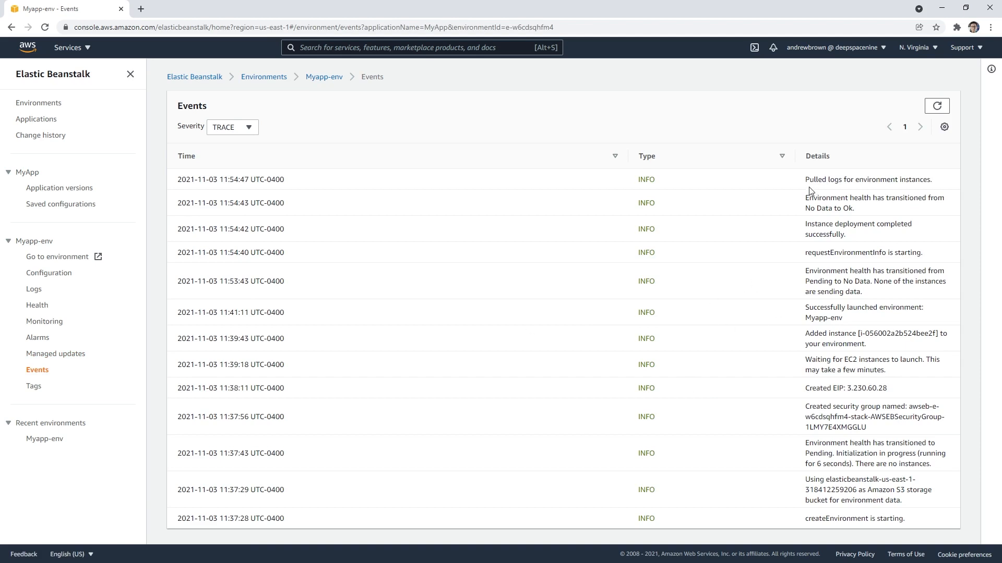
{"action": "left_click_drag", "start_coordinate": [809, 188], "coordinate": [872, 409]}
{"action": "left_click", "coordinate": [785, 242]}
Step: Open MyApp's application versions, select the Sample Application version and open its source link in a separate browser tab
{"action": "left_click", "coordinate": [77, 191]}
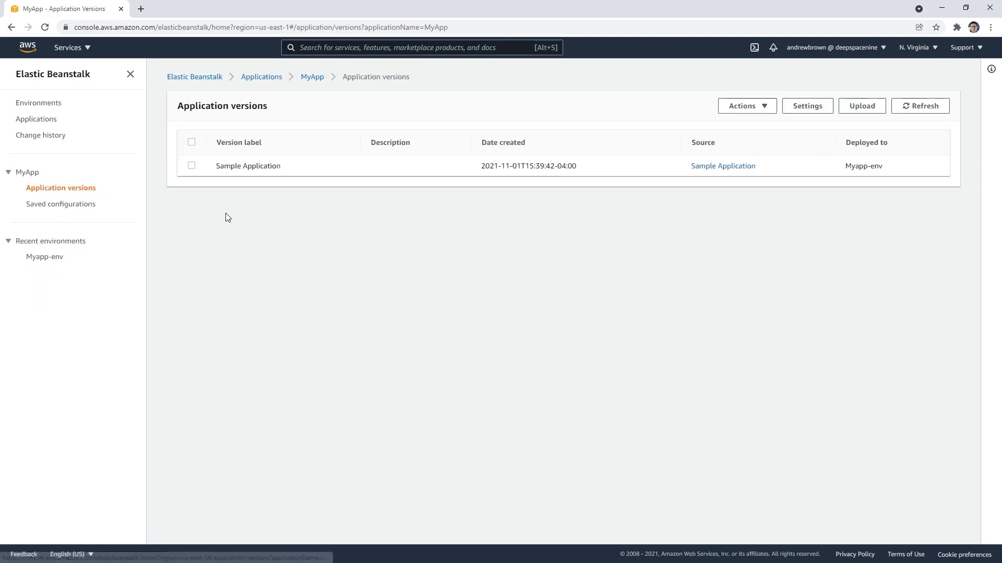
{"action": "left_click", "coordinate": [762, 106]}
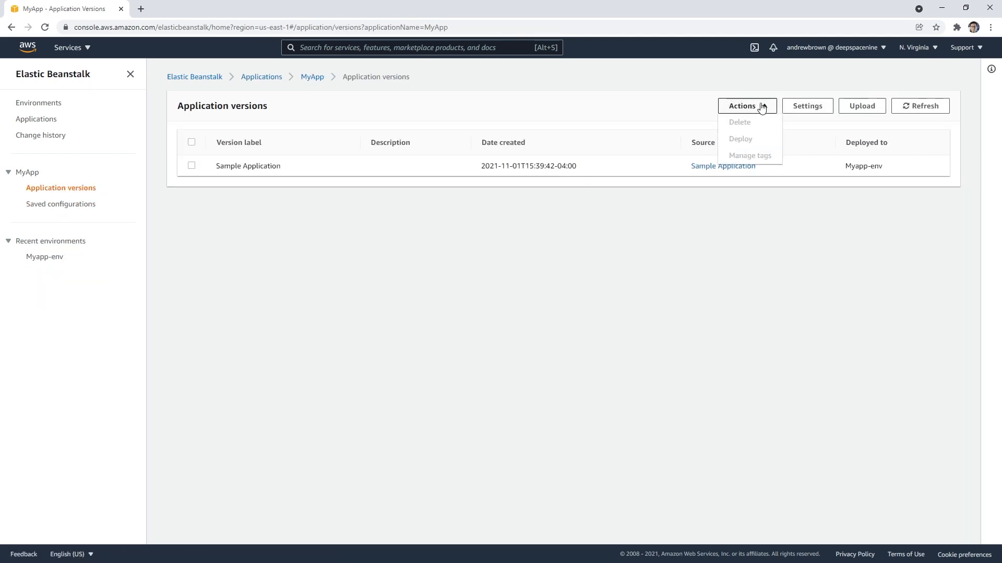
{"action": "left_click", "coordinate": [191, 166]}
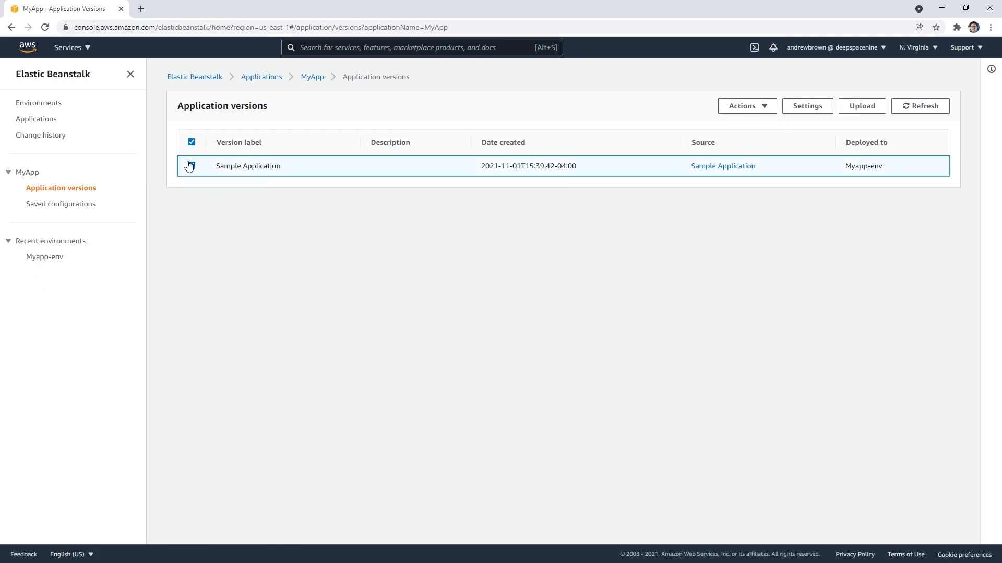
{"action": "right_click", "coordinate": [707, 166]}
{"action": "left_click", "coordinate": [716, 172]}
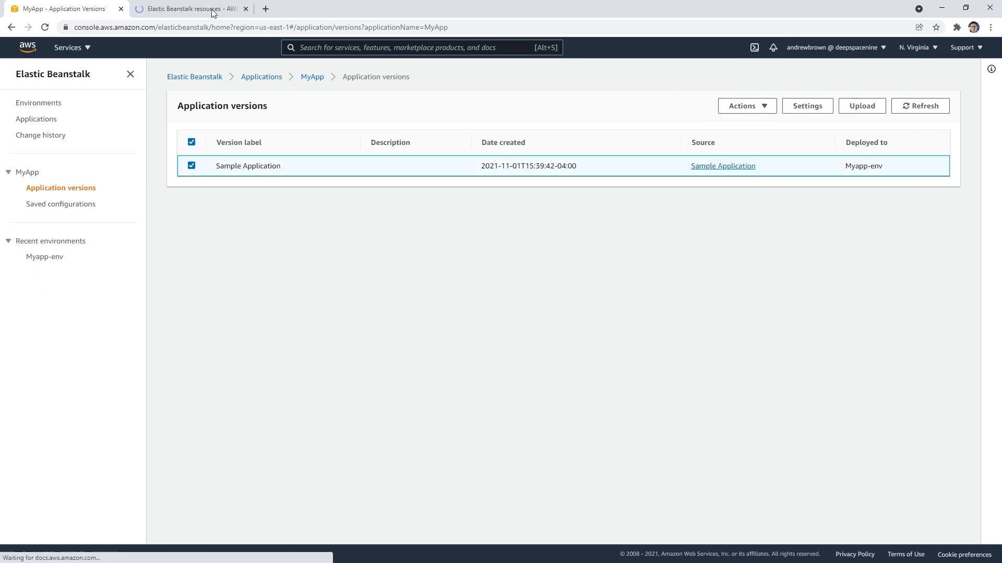
{"action": "left_click", "coordinate": [213, 11]}
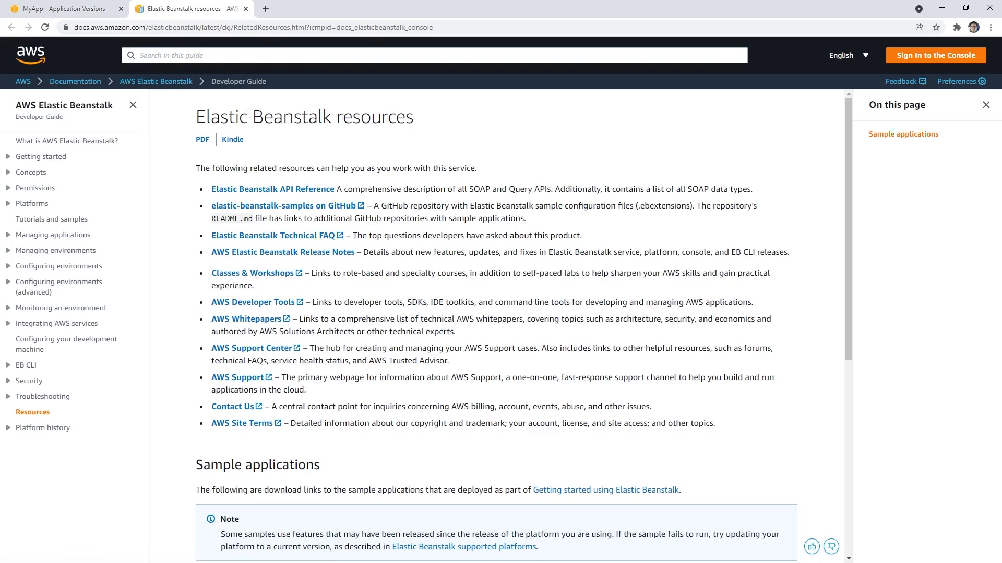
Step: Examine the sample applications in the elastic-beanstalk-samples GitHub repository's README, and close the repository page
{"action": "right_click", "coordinate": [300, 207]}
{"action": "left_click", "coordinate": [313, 212]}
{"action": "left_click", "coordinate": [298, 11]}
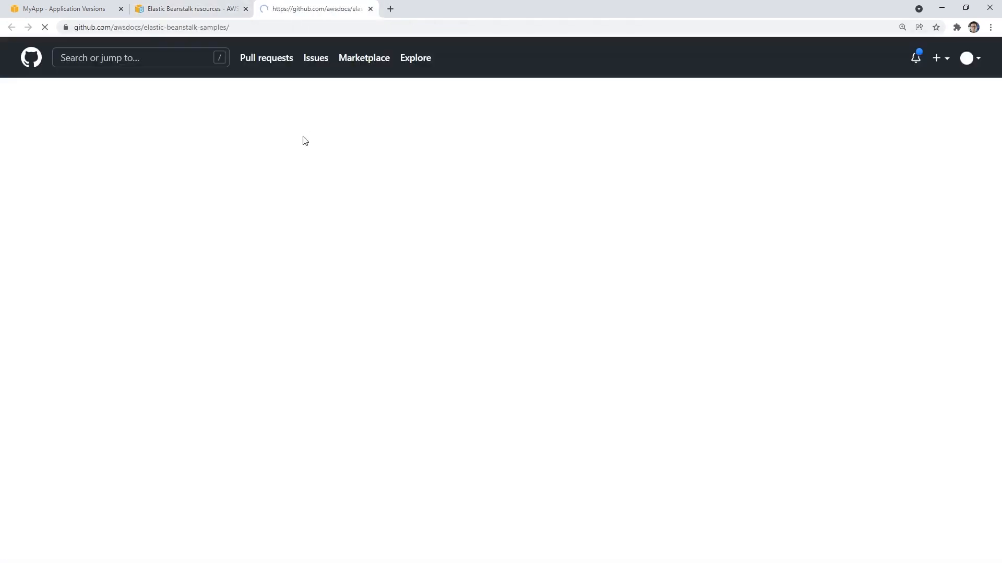
{"action": "scroll", "coordinate": [135, 284], "scroll_direction": "down", "scroll_amount": 10}
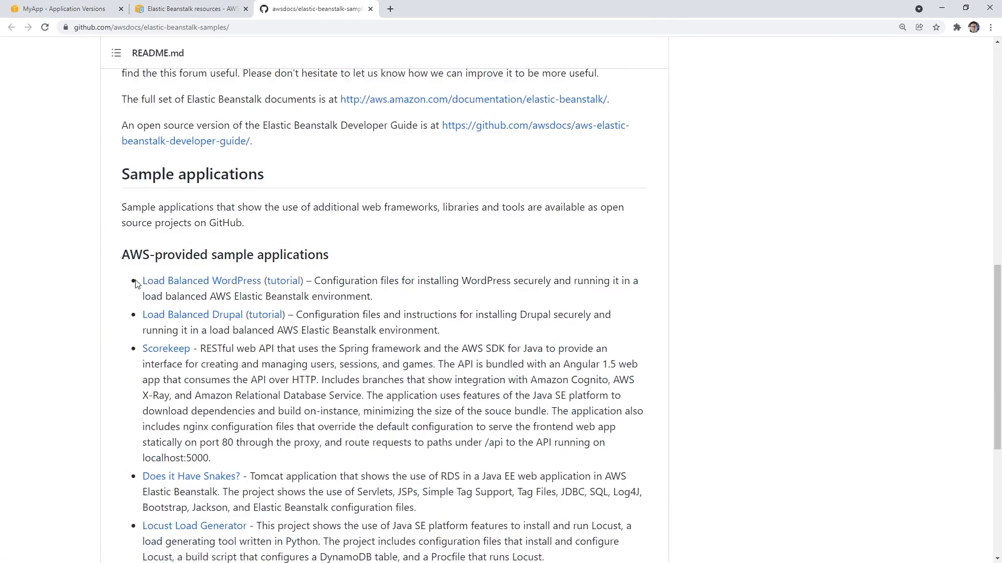
{"action": "scroll", "coordinate": [136, 285], "scroll_direction": "down", "scroll_amount": 5}
{"action": "scroll", "coordinate": [136, 284], "scroll_direction": "up", "scroll_amount": 15}
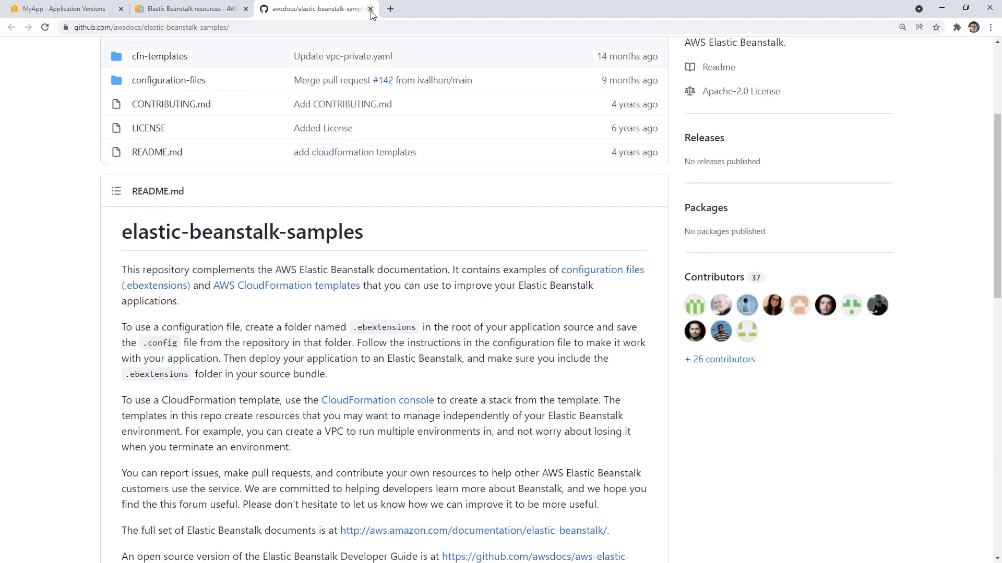
{"action": "left_click", "coordinate": [370, 10]}
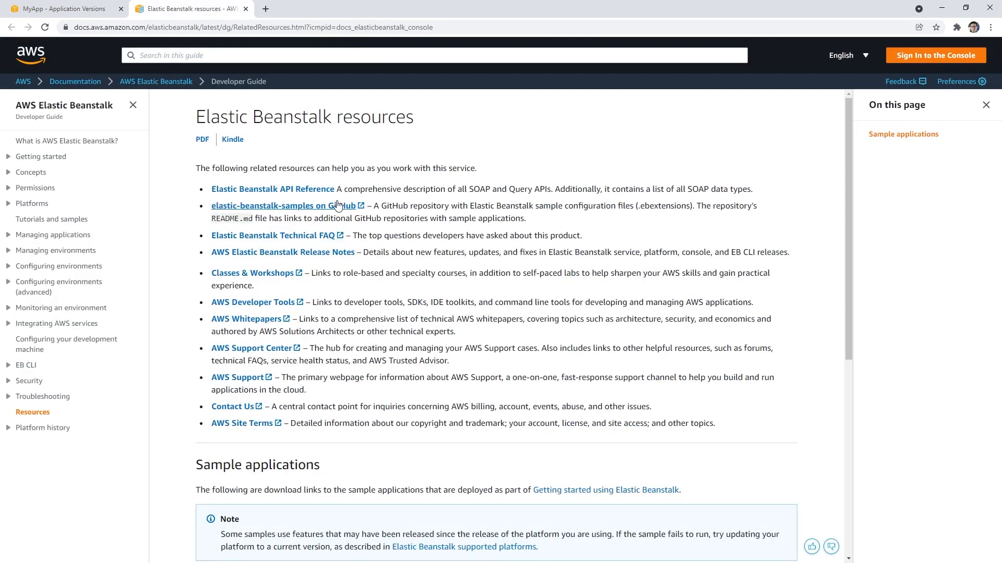
Step: Download the Ruby sample application ruby.zip from the Elastic Beanstalk resources page and show it in its download folder
{"action": "scroll", "coordinate": [338, 208], "scroll_direction": "down", "scroll_amount": 7}
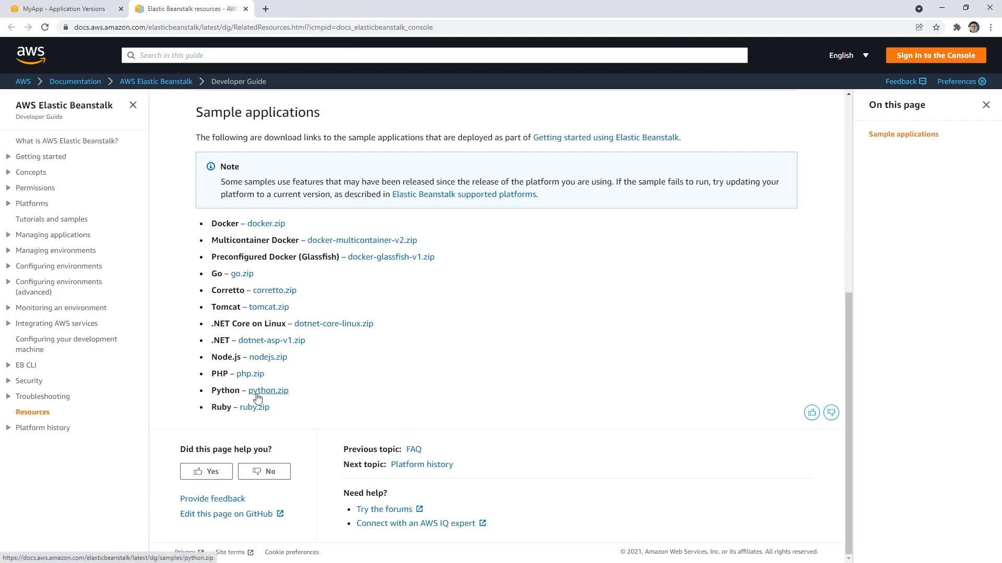
{"action": "left_click", "coordinate": [263, 409]}
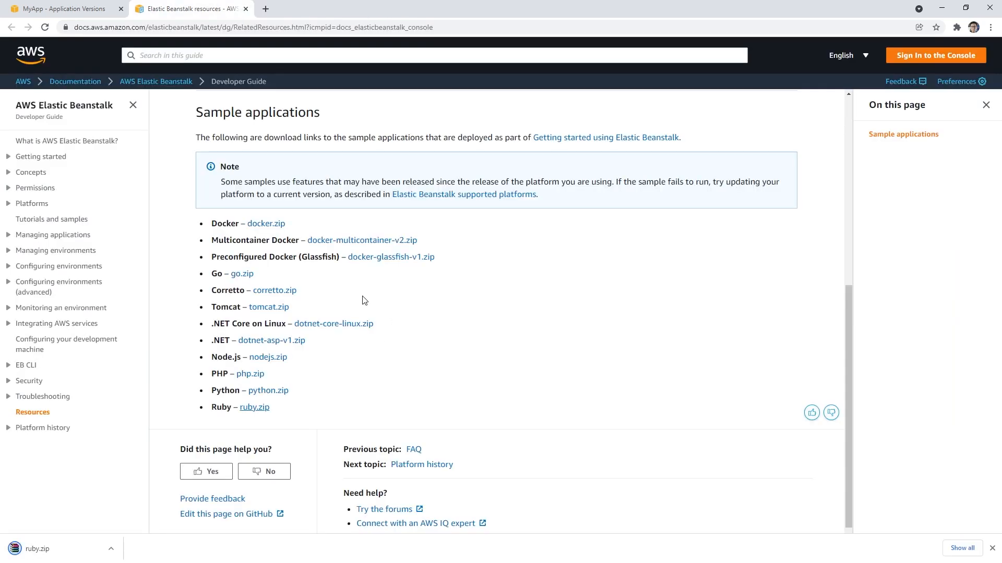
{"action": "left_click", "coordinate": [111, 549]}
{"action": "left_click", "coordinate": [194, 511]}
Step: Open the AWS Management Console in a new browser tab and go to the Cloud9 service
{"action": "left_click", "coordinate": [266, 9]}
{"action": "type", "text": "cloud9"}
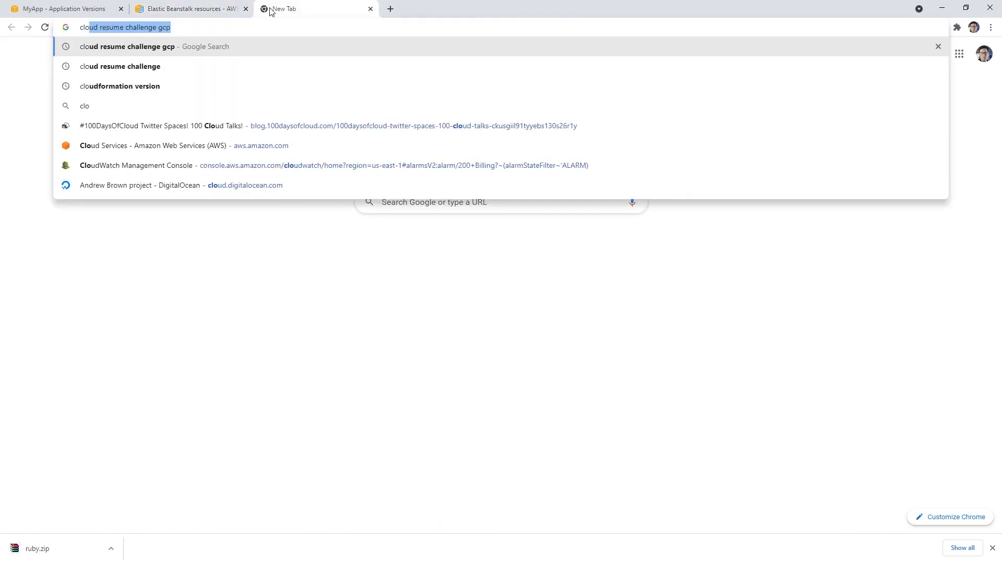
{"action": "key", "text": "BackSpace"}
{"action": "key", "text": "BackSpace"}
{"action": "key", "text": "BackSpace"}
{"action": "key", "text": "BackSpace"}
{"action": "key", "text": "BackSpace"}
{"action": "key", "text": "BackSpace"}
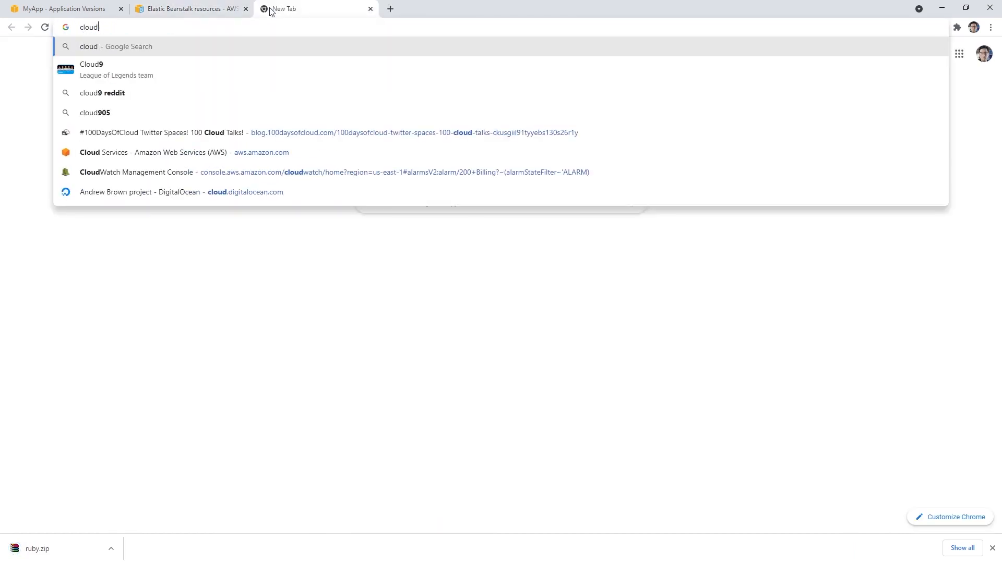
{"action": "type", "text": "aws"}
{"action": "key", "text": "Return"}
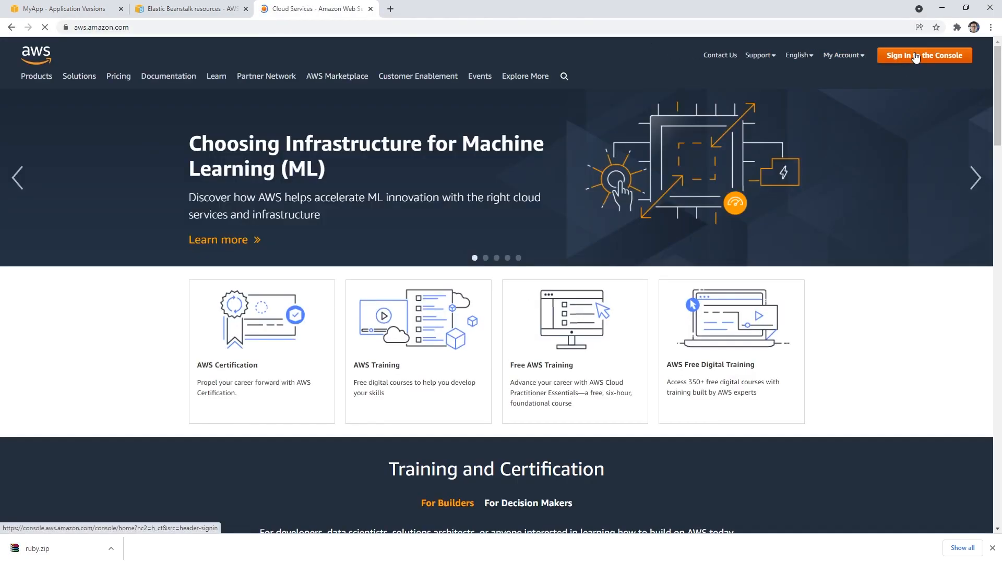
{"action": "left_click", "coordinate": [915, 56]}
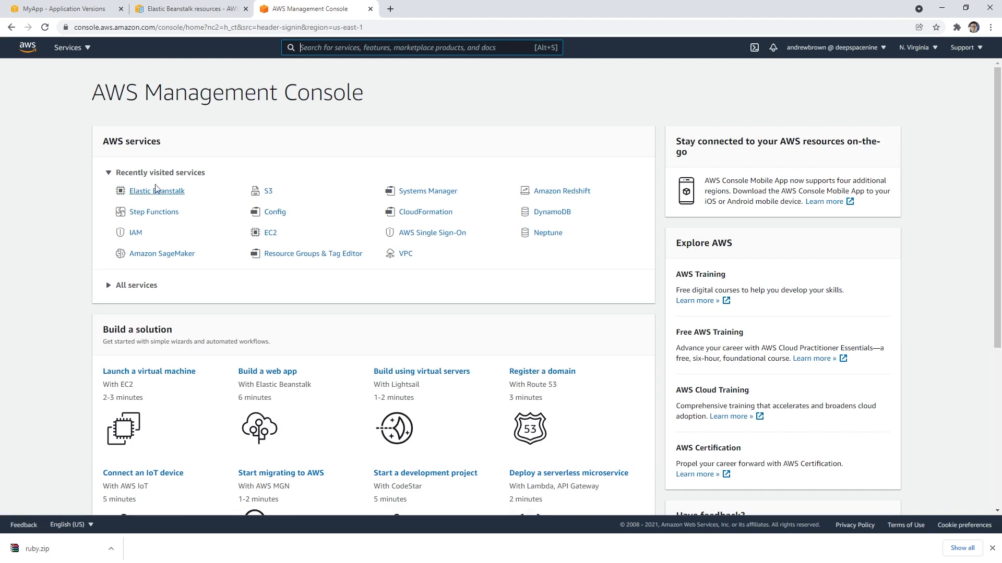
{"action": "type", "text": "cloud9"}
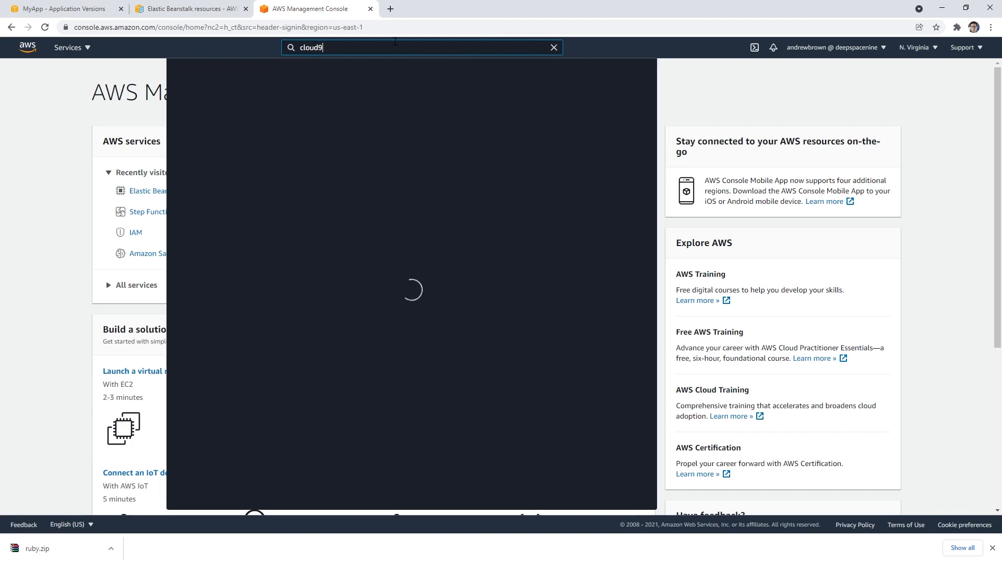
{"action": "left_click", "coordinate": [338, 127]}
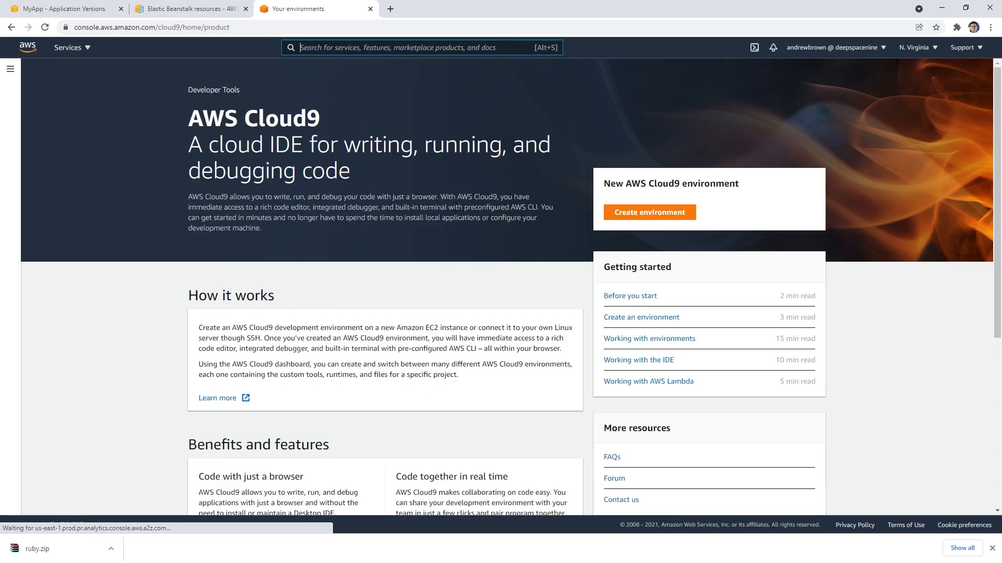
Step: Create a Cloud9 environment named EBEnv with the default t2.micro instance and Amazon Linux 2 platform
{"action": "left_click", "coordinate": [650, 212]}
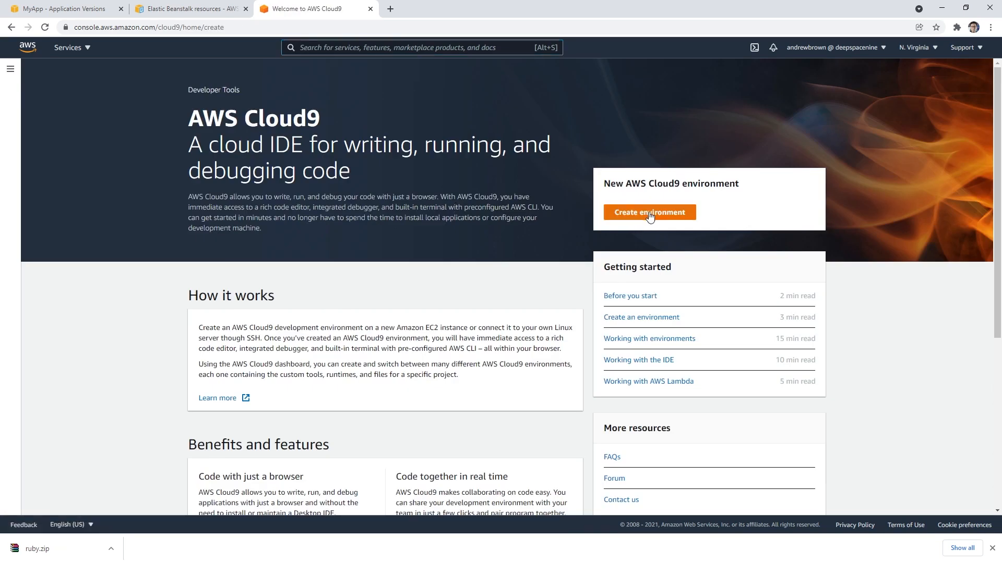
{"action": "left_click", "coordinate": [228, 198]}
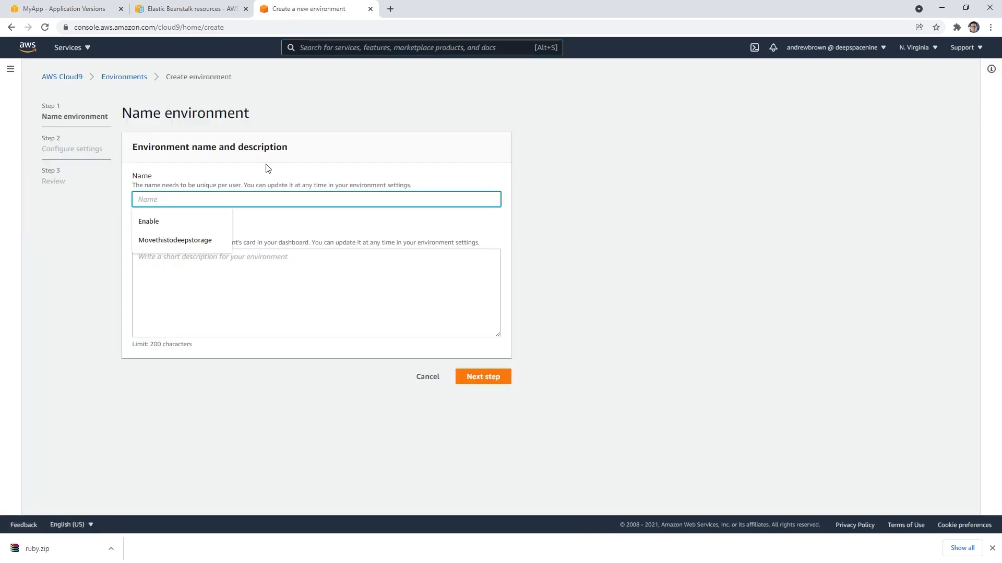
{"action": "type", "text": "EBEnv"}
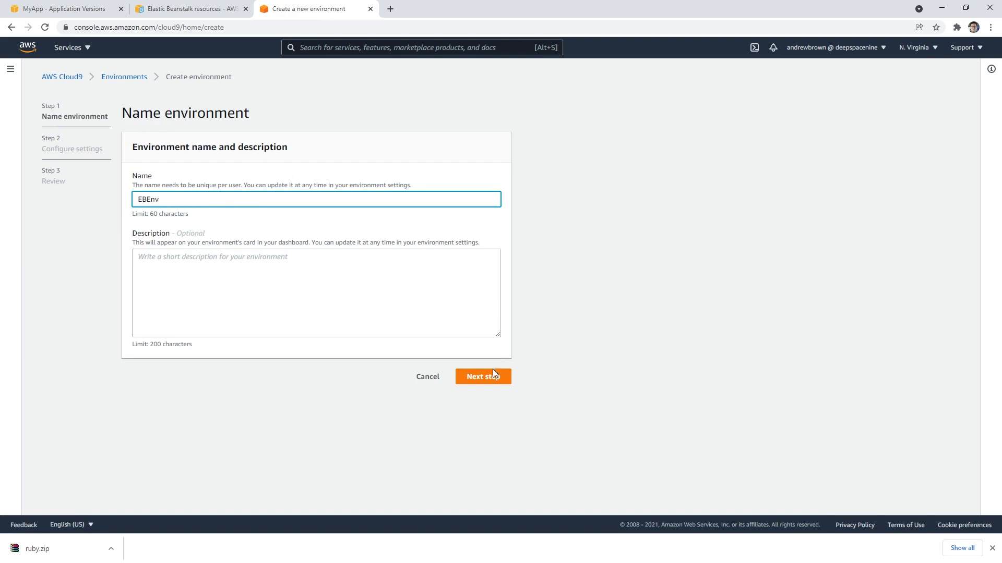
{"action": "left_click", "coordinate": [493, 372]}
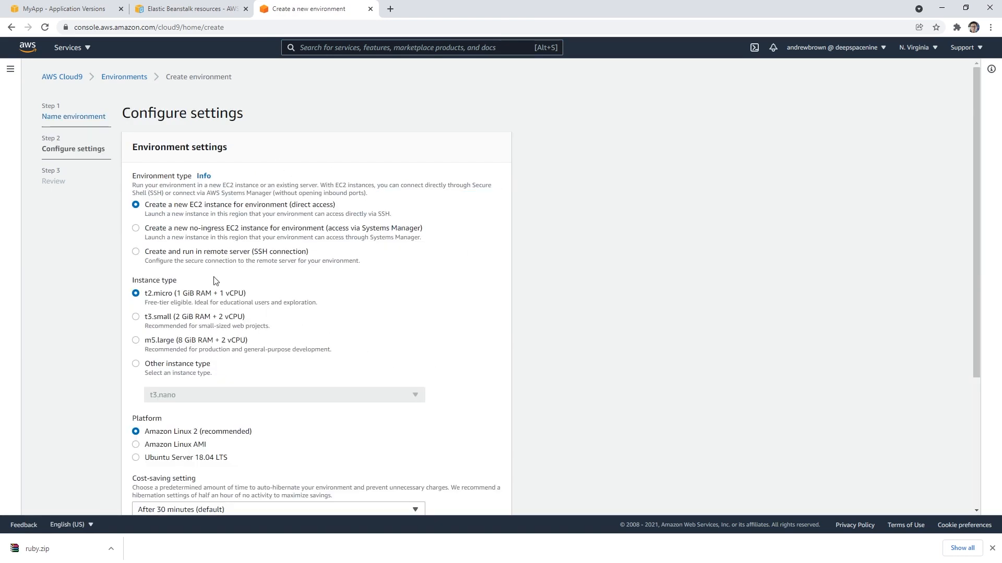
{"action": "scroll", "coordinate": [334, 395], "scroll_direction": "down", "scroll_amount": 4}
{"action": "left_click", "coordinate": [489, 497]}
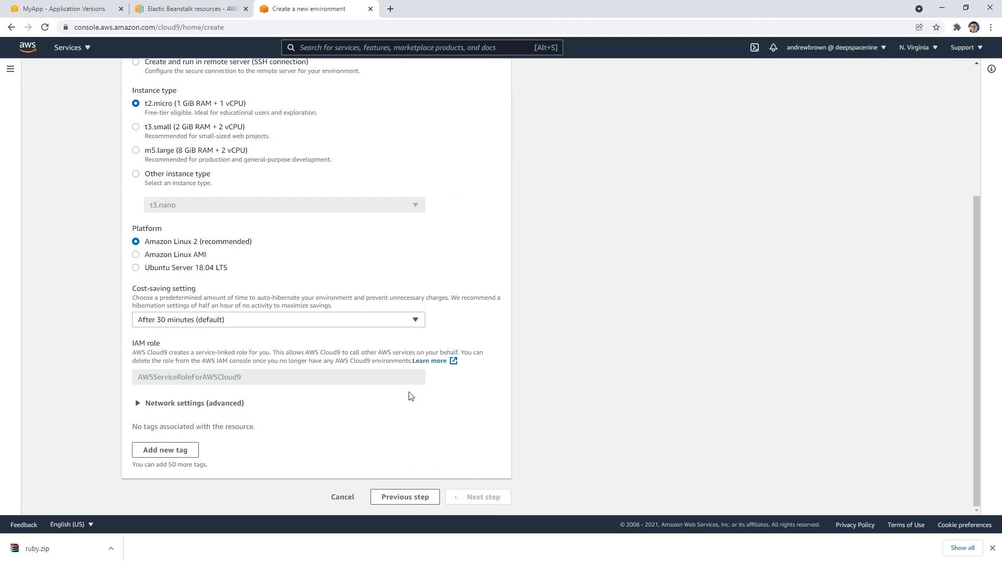
{"action": "left_click", "coordinate": [474, 499]}
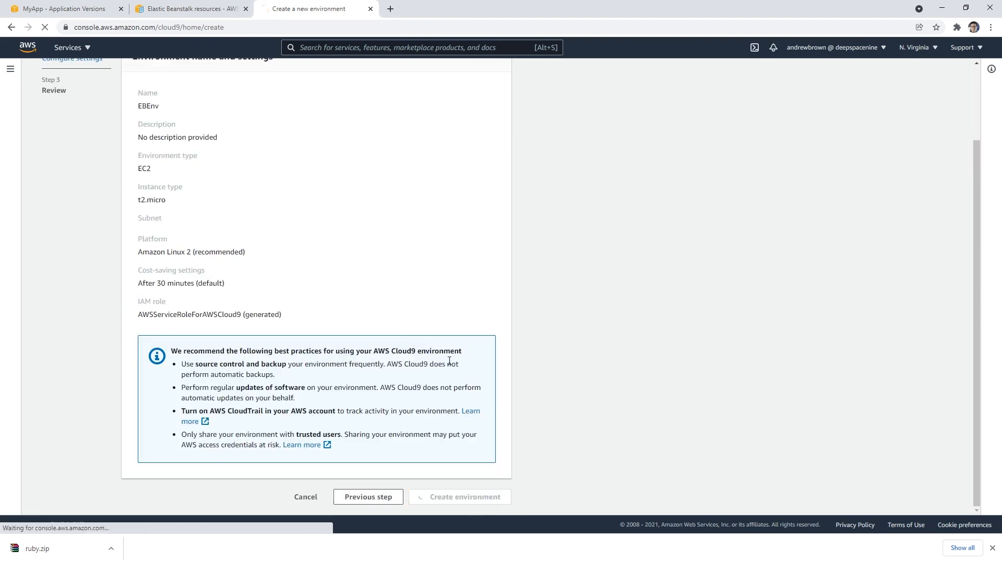
Step: Locate the downloaded ruby.zip in its folder again
{"action": "left_click", "coordinate": [113, 550]}
{"action": "left_click", "coordinate": [160, 514]}
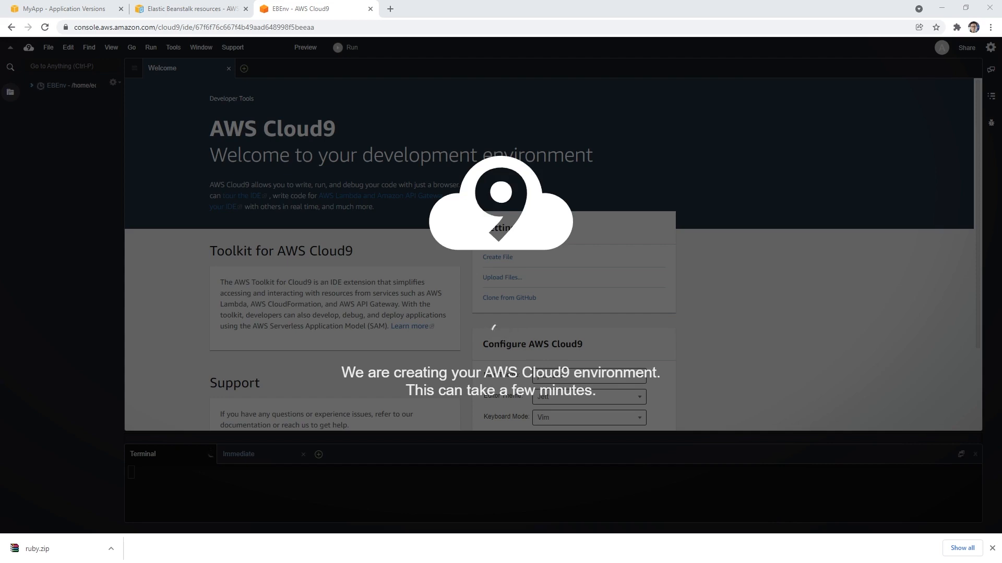
Step: Check the actions available for the Sample Application version and the creation progress of the EBEnv Cloud9 environment
{"action": "left_click", "coordinate": [183, 11]}
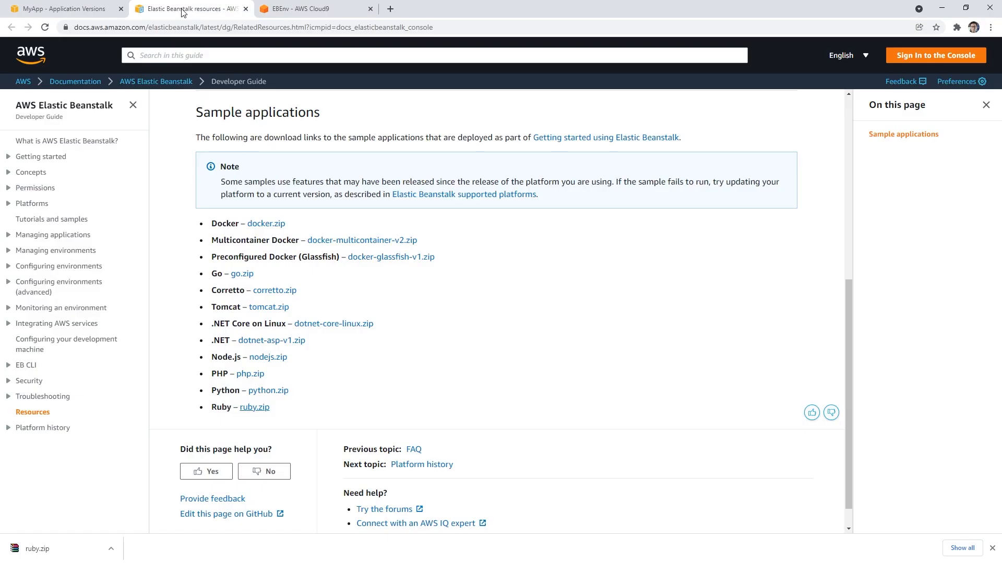
{"action": "left_click", "coordinate": [107, 11]}
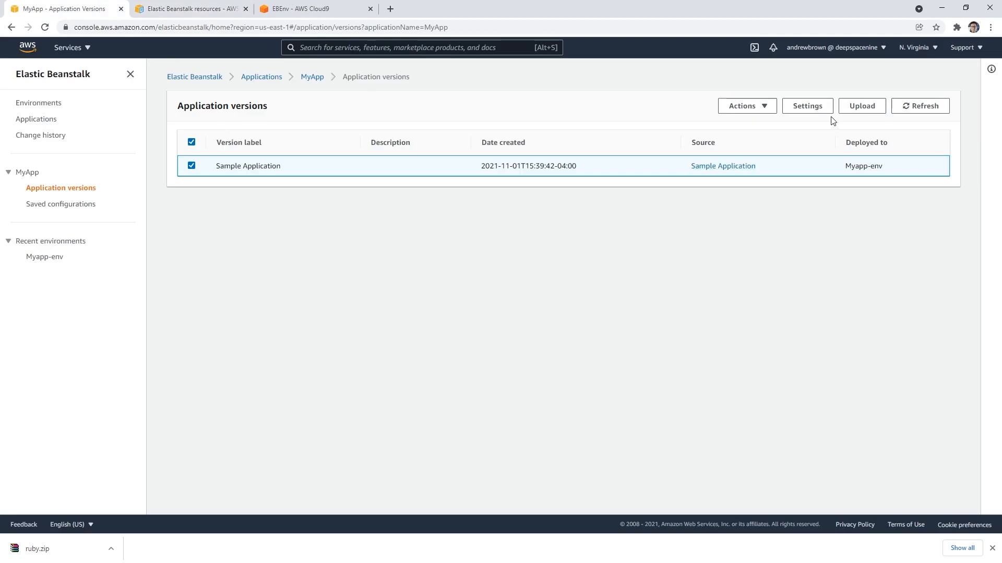
{"action": "left_click", "coordinate": [752, 106]}
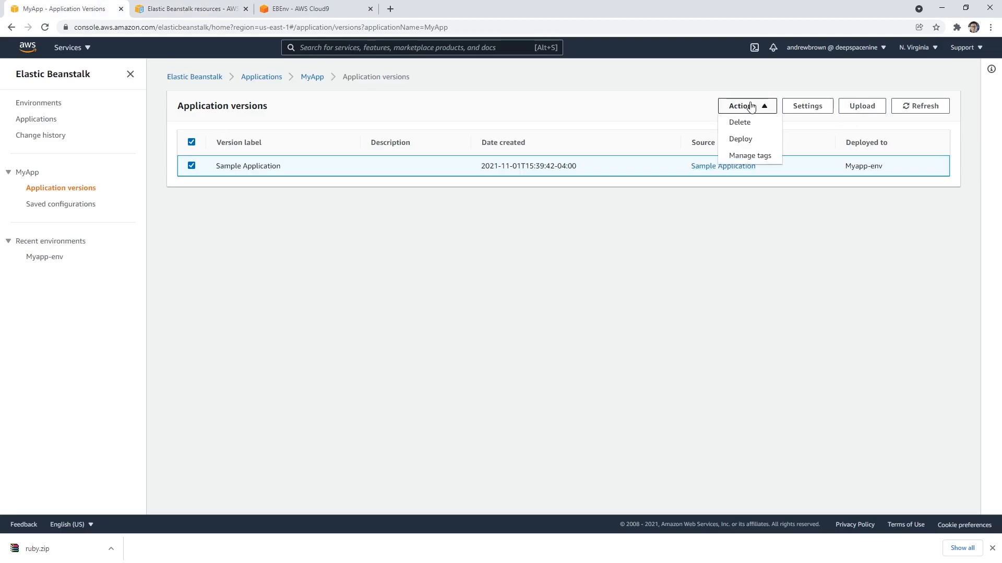
{"action": "left_click", "coordinate": [796, 89]}
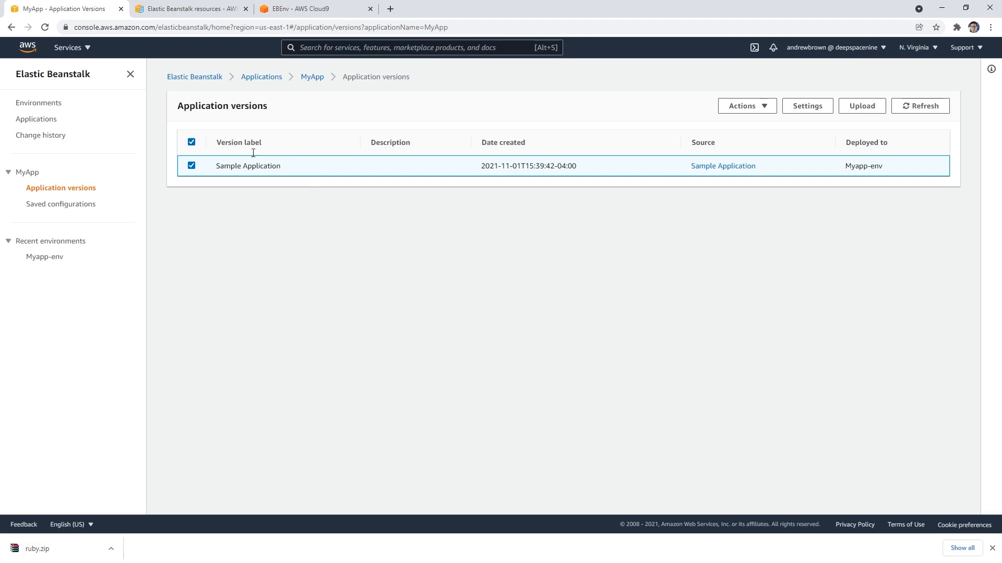
{"action": "left_click", "coordinate": [311, 9]}
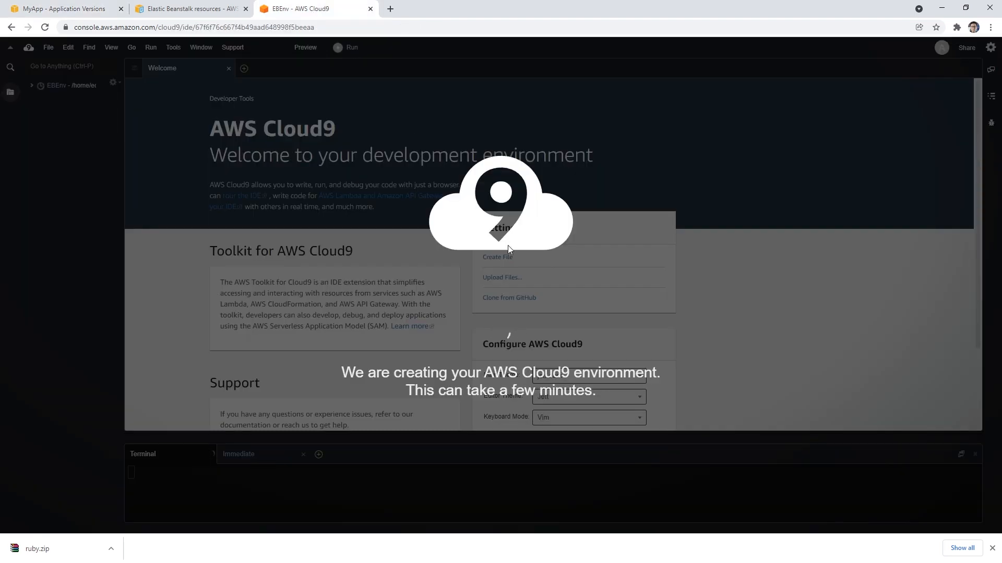
{"action": "left_click", "coordinate": [67, 9]}
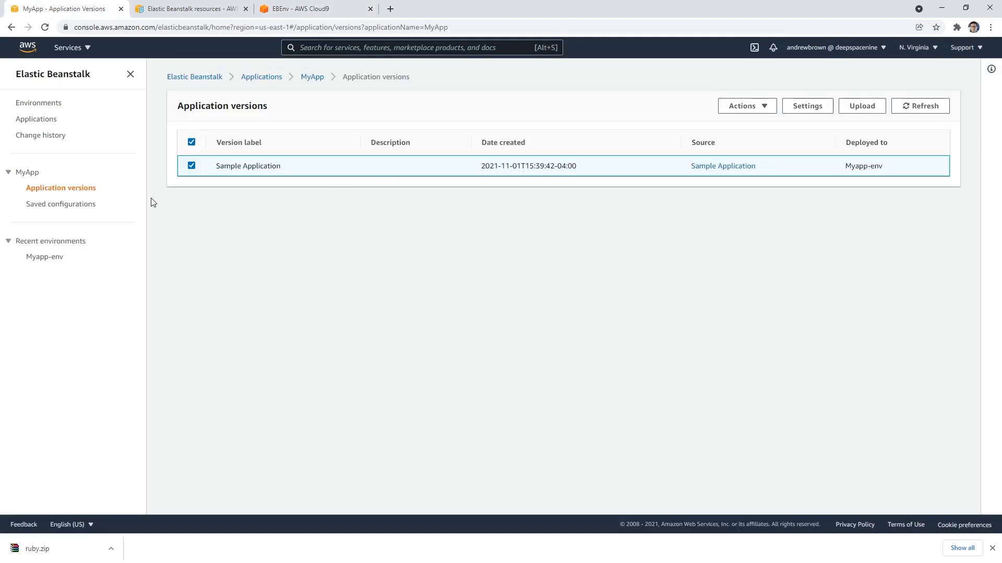
Step: Review MyApp's saved configurations and the actions available for them
{"action": "left_click", "coordinate": [73, 205]}
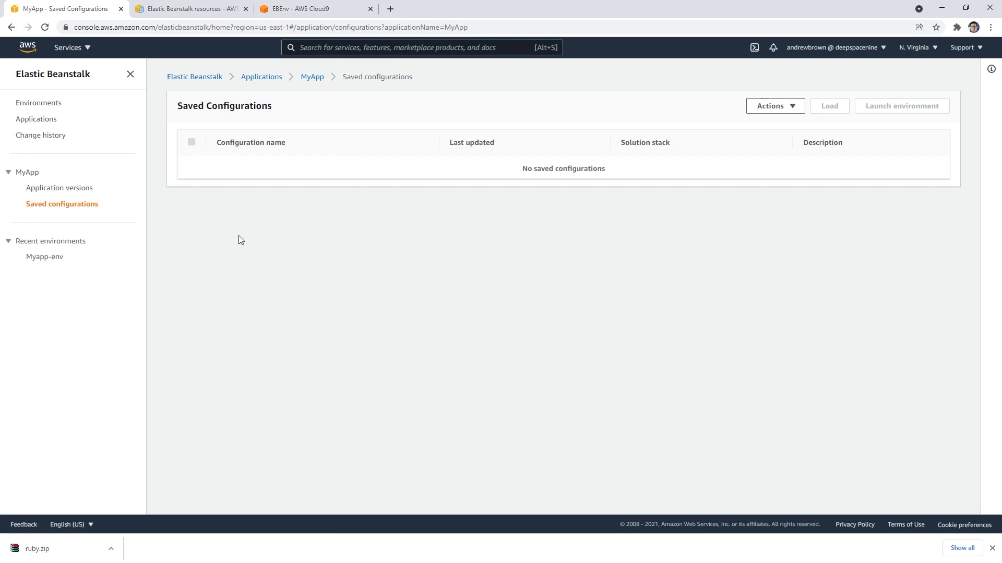
{"action": "left_click", "coordinate": [61, 188]}
{"action": "left_click", "coordinate": [81, 205]}
{"action": "left_click", "coordinate": [782, 106]}
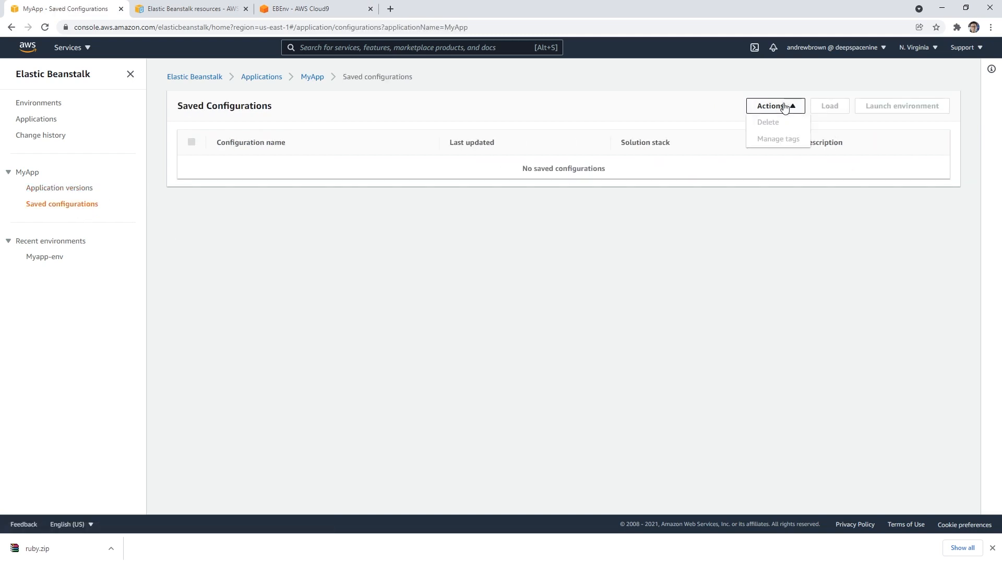
Step: View MyApp's environments from the applications list, and check the EBEnv Cloud9 environment again
{"action": "left_click", "coordinate": [50, 121]}
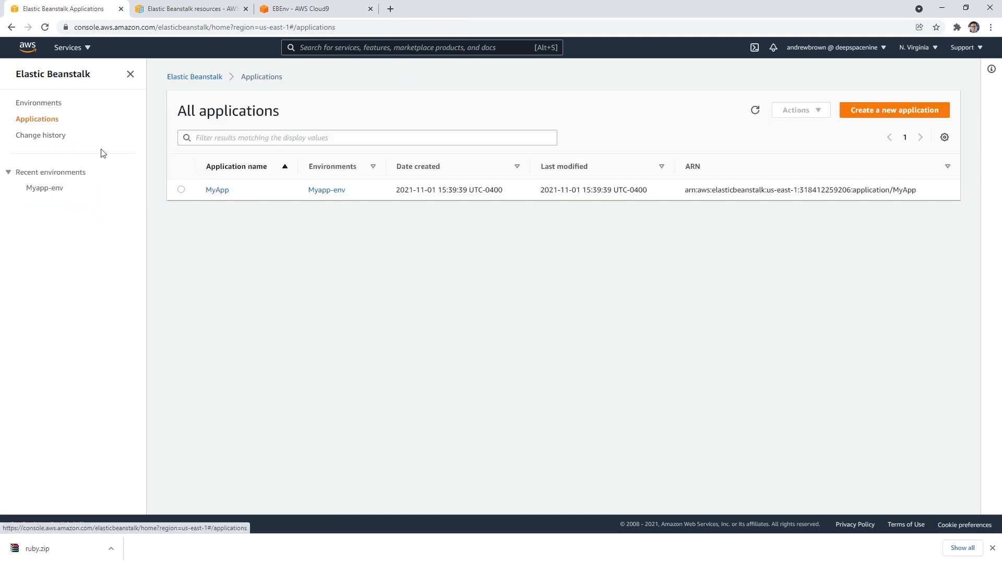
{"action": "left_click", "coordinate": [217, 189]}
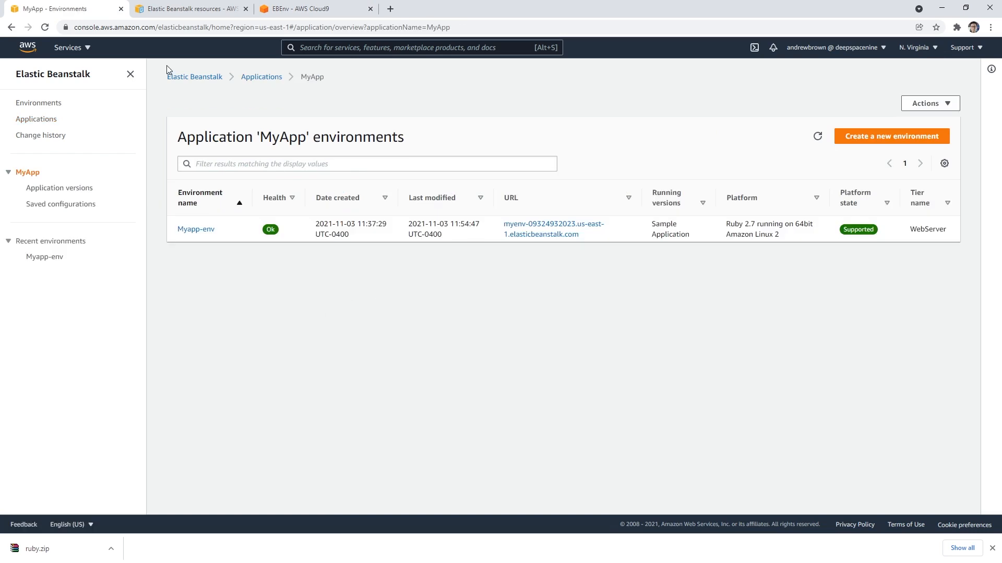
{"action": "left_click", "coordinate": [285, 11]}
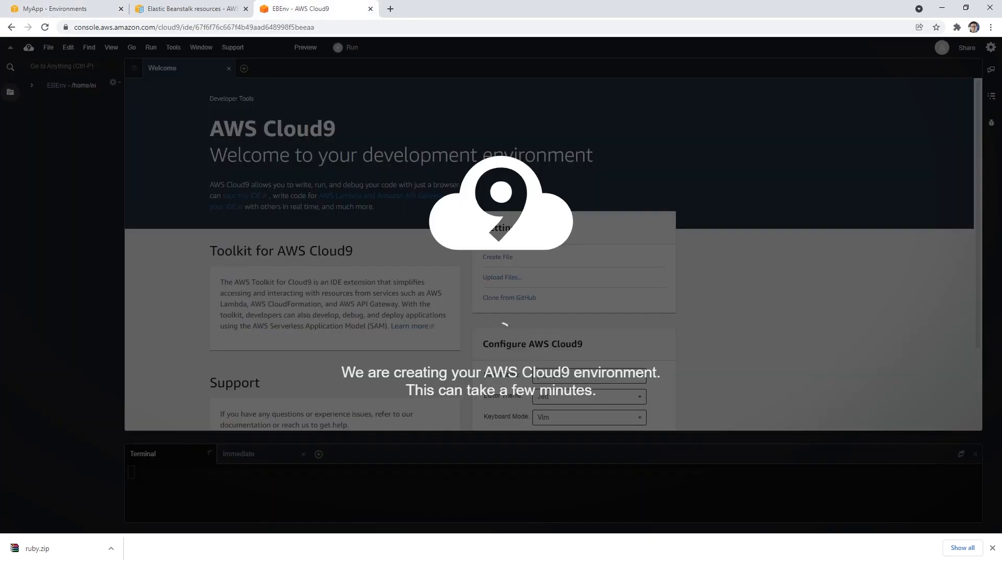
Step: Open the downloaded ruby.zip in WinRAR, dismiss the licence reminder and place the archive window over the browser
{"action": "left_click", "coordinate": [110, 548]}
{"action": "left_click", "coordinate": [141, 521]}
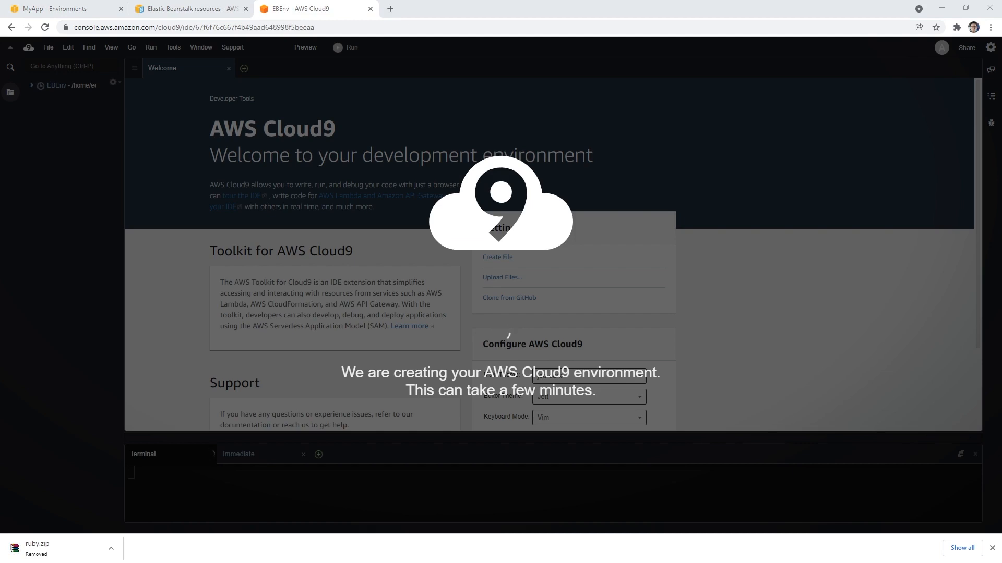
{"action": "left_click_drag", "start_coordinate": [1001, 187], "coordinate": [635, 85]}
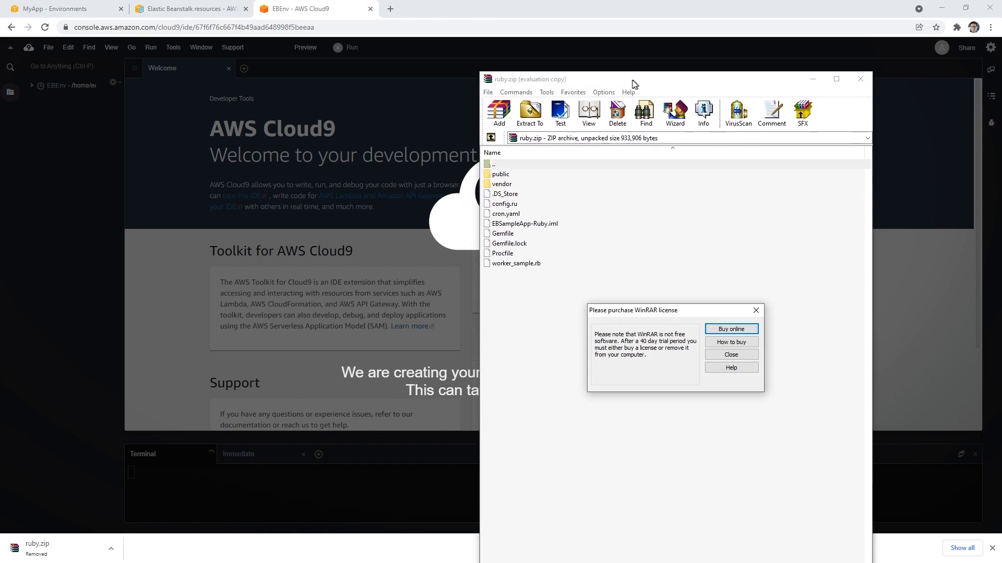
{"action": "left_click", "coordinate": [746, 357]}
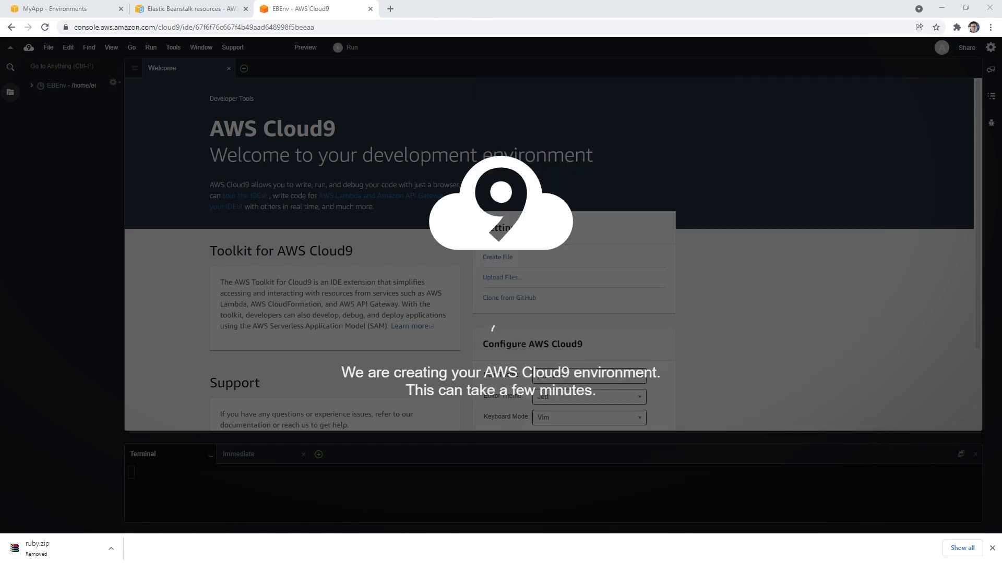
{"action": "left_click_drag", "start_coordinate": [1001, 47], "coordinate": [460, 78]}
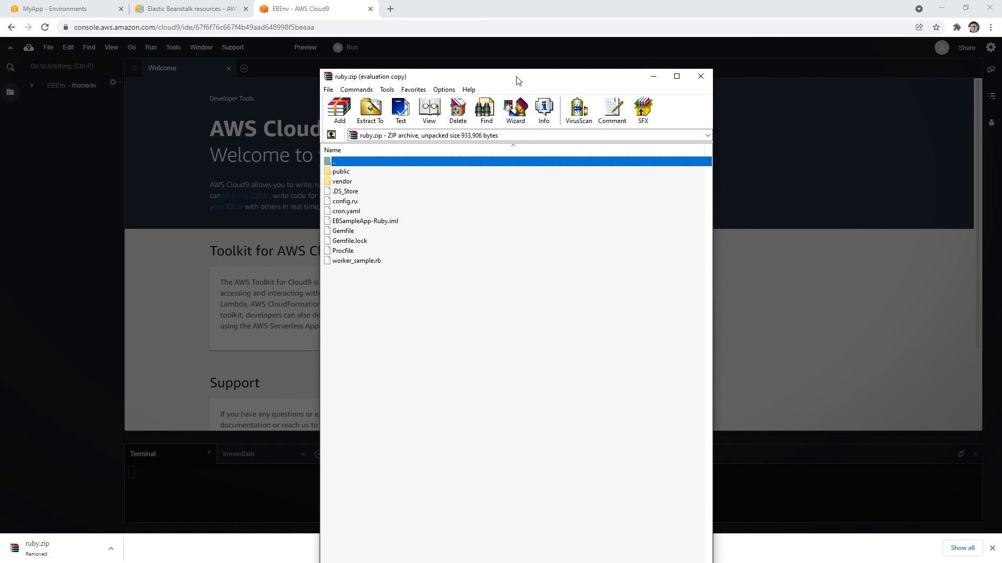
{"action": "left_click_drag", "start_coordinate": [521, 70], "coordinate": [565, 109]}
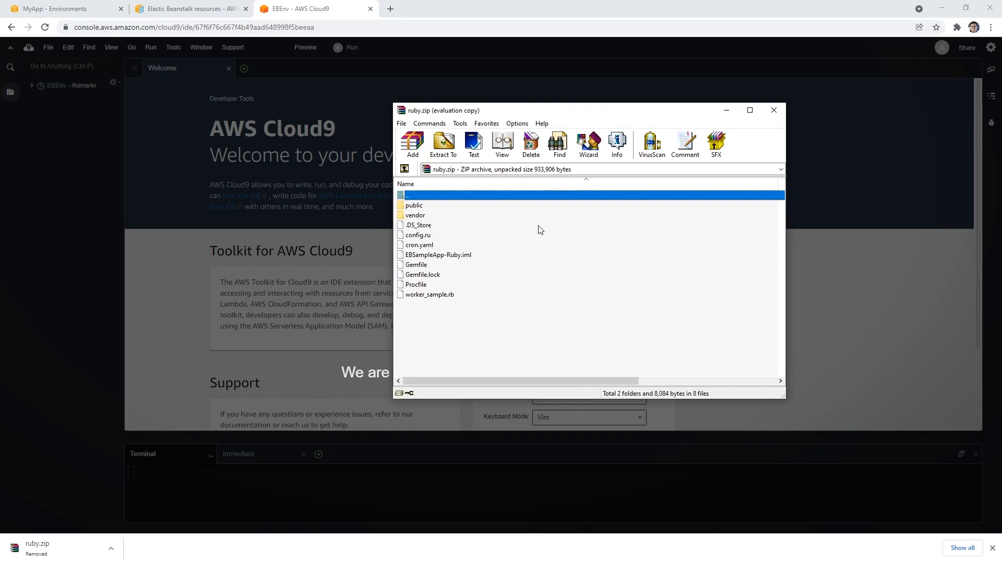
Step: Examine the contents of the public and vendor folders inside ruby.zip, and move the archive window out of the way
{"action": "double_click", "coordinate": [432, 206]}
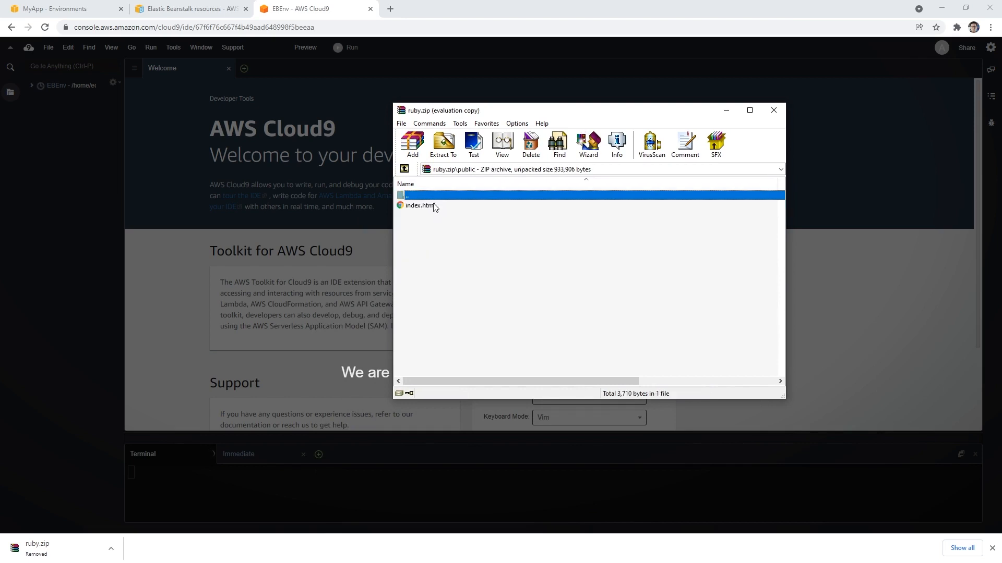
{"action": "double_click", "coordinate": [436, 196]}
{"action": "double_click", "coordinate": [433, 214]}
{"action": "double_click", "coordinate": [440, 196]}
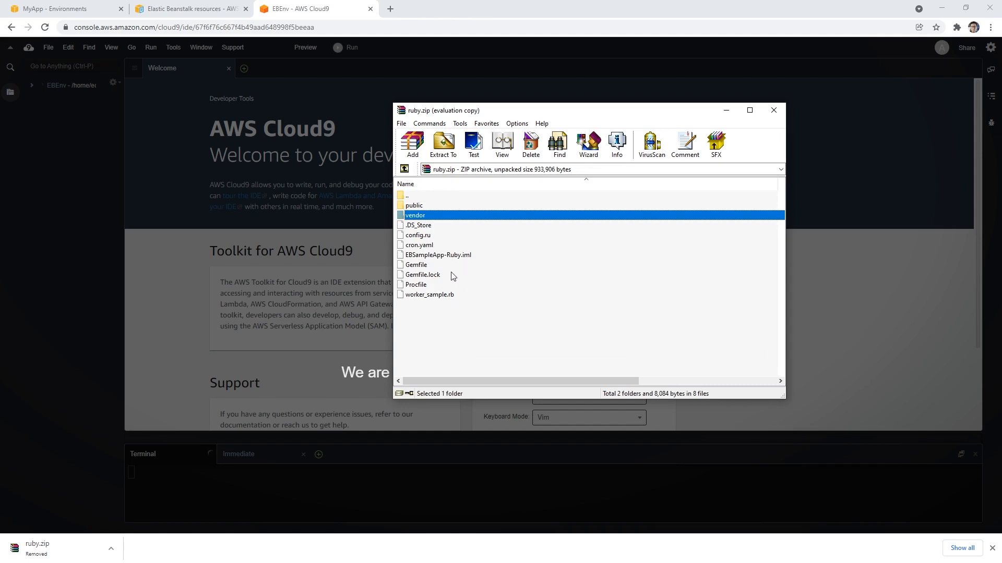
{"action": "left_click_drag", "start_coordinate": [547, 110], "coordinate": [639, 94]}
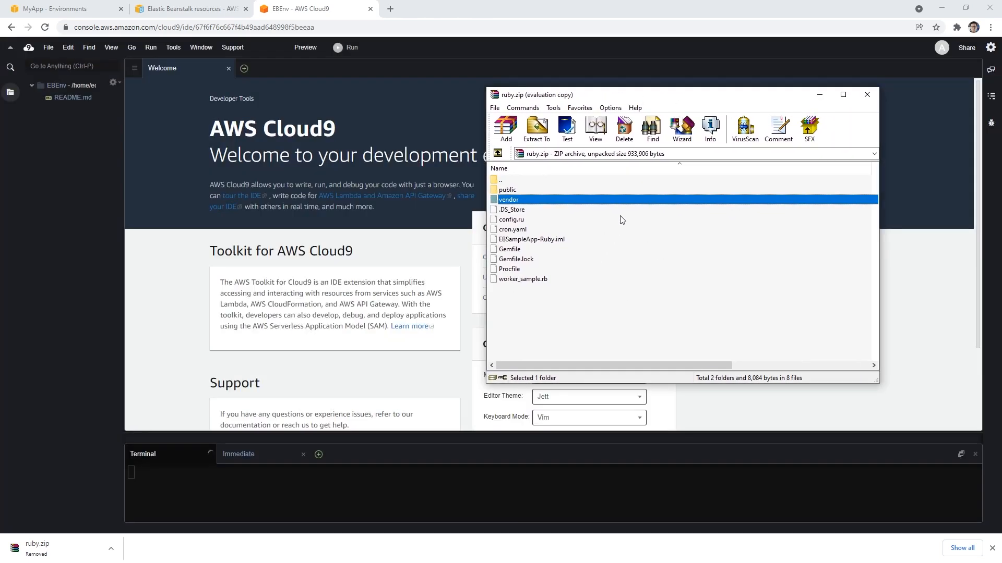
{"action": "left_click_drag", "start_coordinate": [654, 98], "coordinate": [1001, 52]}
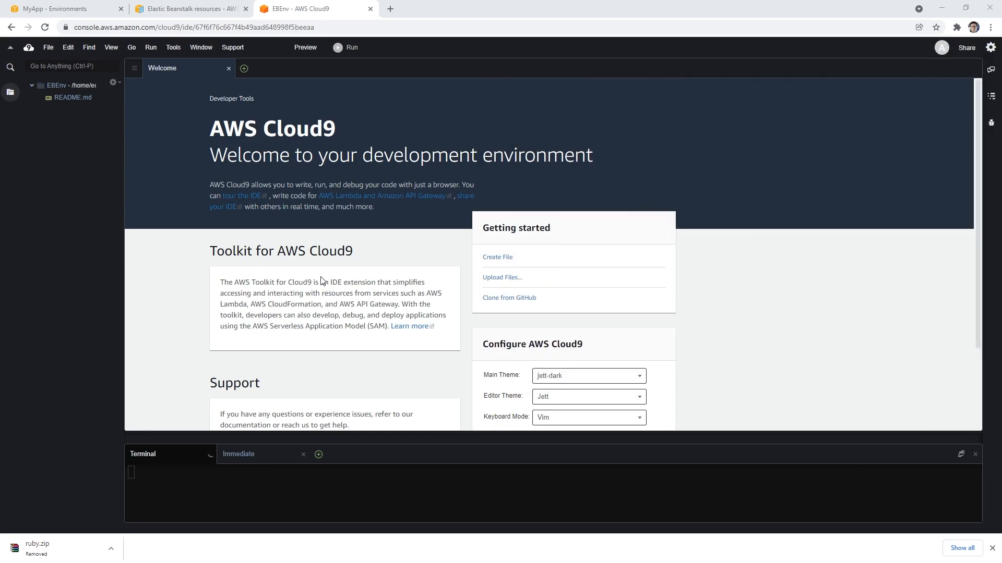
Step: Look for a file upload option among the actions of the EBEnv file tree and the Cloud9 file commands
{"action": "right_click", "coordinate": [60, 157]}
{"action": "left_click", "coordinate": [70, 146]}
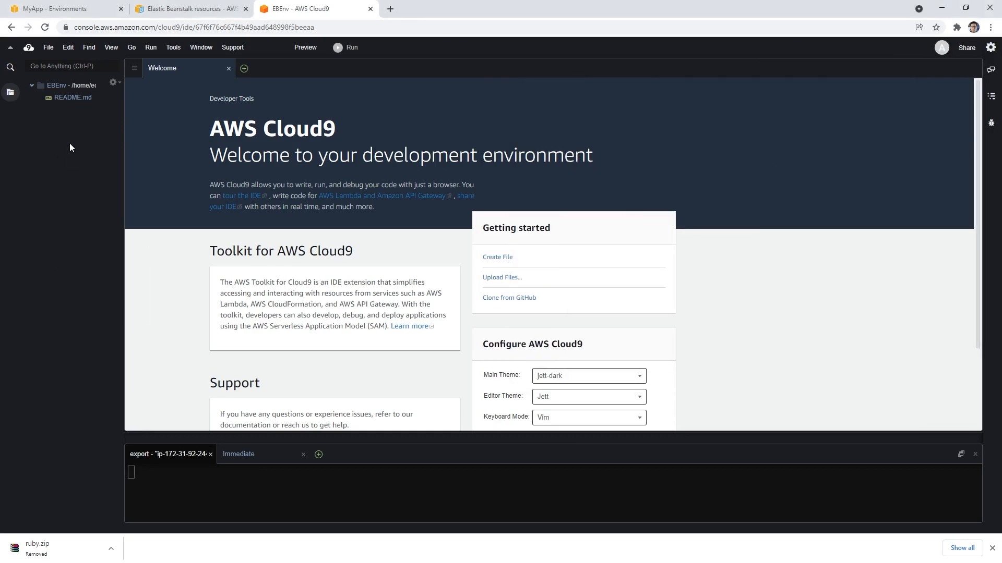
{"action": "right_click", "coordinate": [68, 86]}
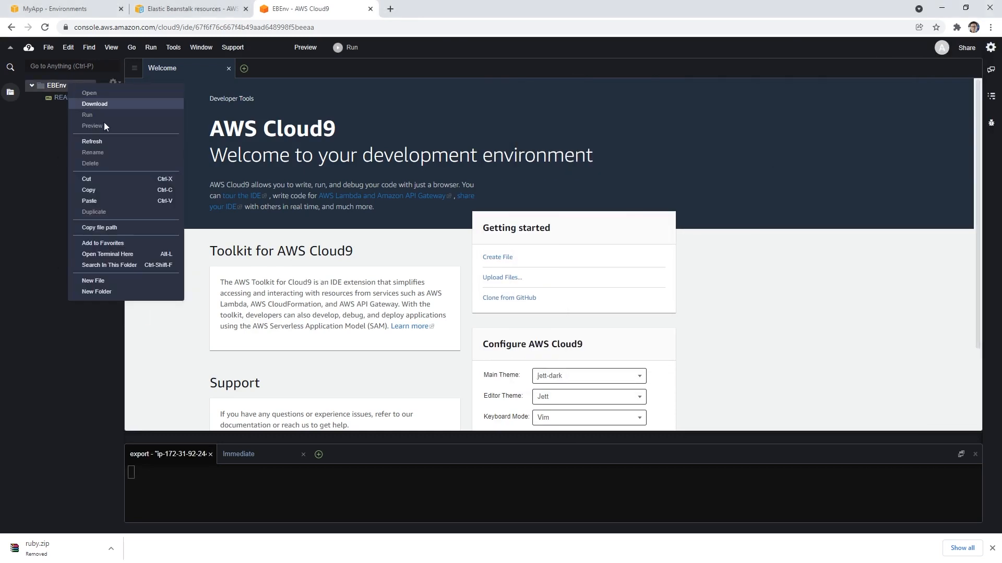
{"action": "left_click", "coordinate": [144, 253]}
{"action": "left_click", "coordinate": [48, 47]}
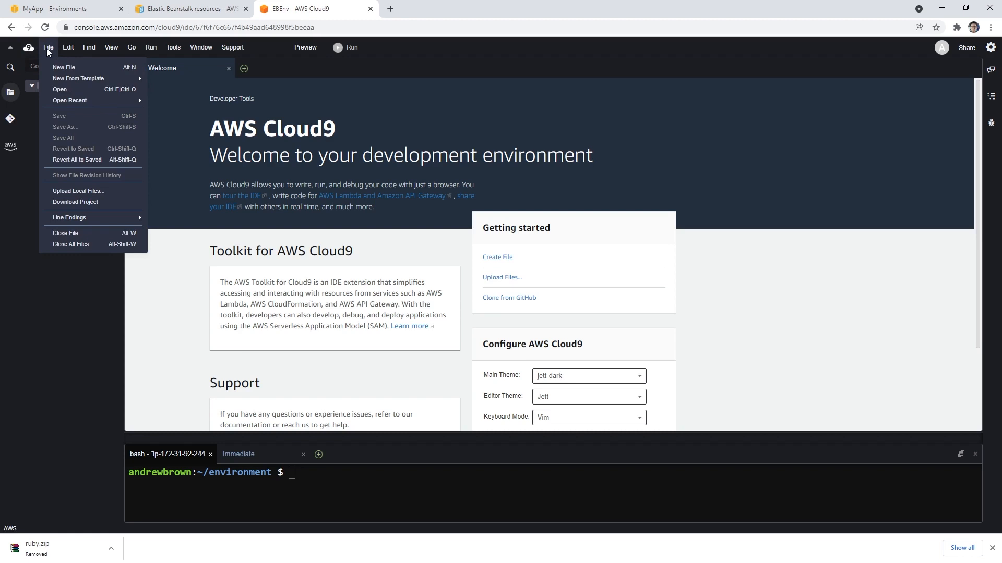
{"action": "mouse_move", "coordinate": [61, 47]}
{"action": "left_click", "coordinate": [51, 45]}
{"action": "left_click", "coordinate": [992, 549]}
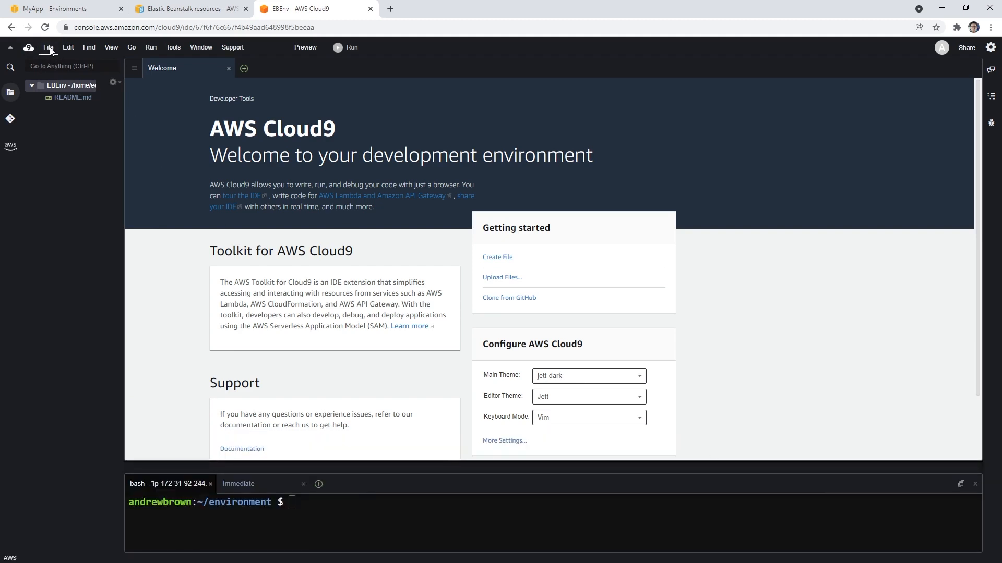
{"action": "right_click", "coordinate": [58, 85]}
{"action": "left_click", "coordinate": [47, 118]}
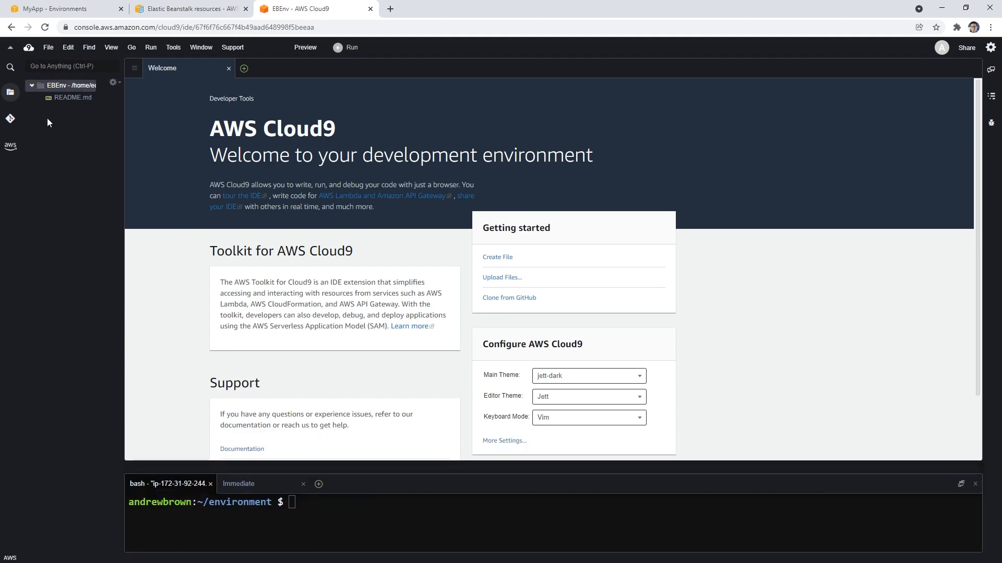
{"action": "left_click", "coordinate": [115, 81]}
{"action": "left_click", "coordinate": [96, 133]}
{"action": "right_click", "coordinate": [95, 144]}
{"action": "left_click", "coordinate": [87, 142]}
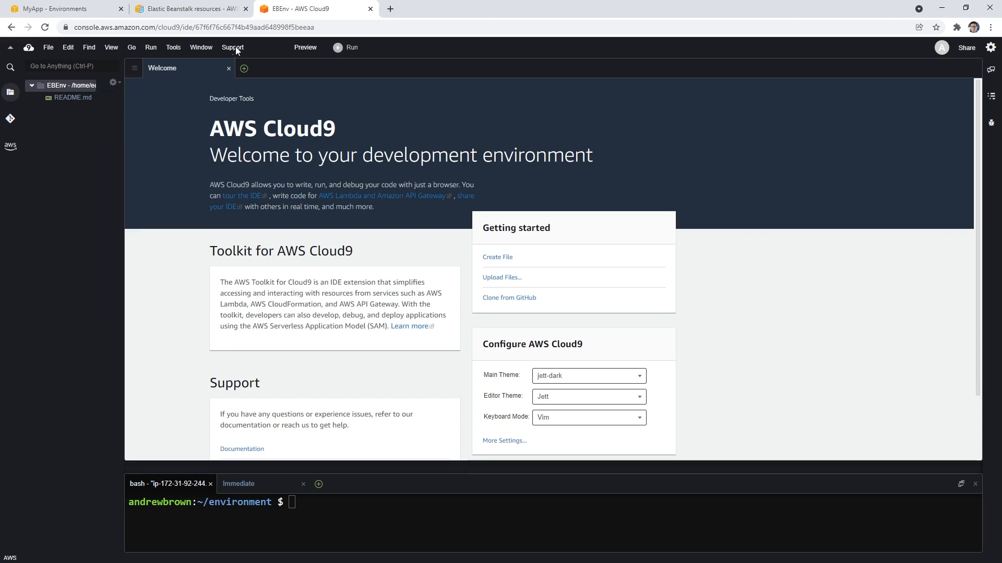
Step: Search Google in a new browser tab for "upload files cloud9"
{"action": "left_click", "coordinate": [389, 9]}
{"action": "type", "text": "upload fi"}
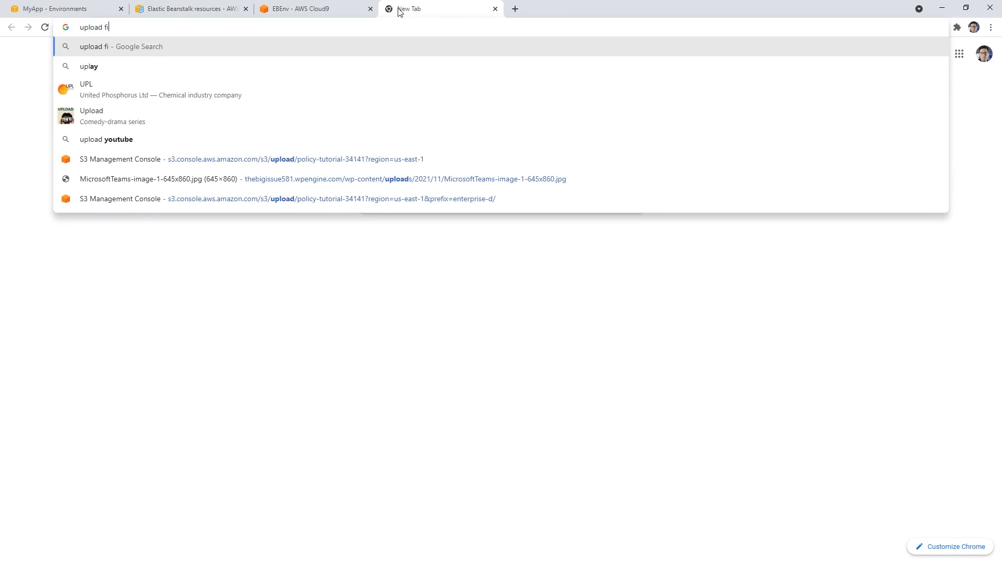
{"action": "type", "text": "l"}
{"action": "type", "text": "es cloud9"}
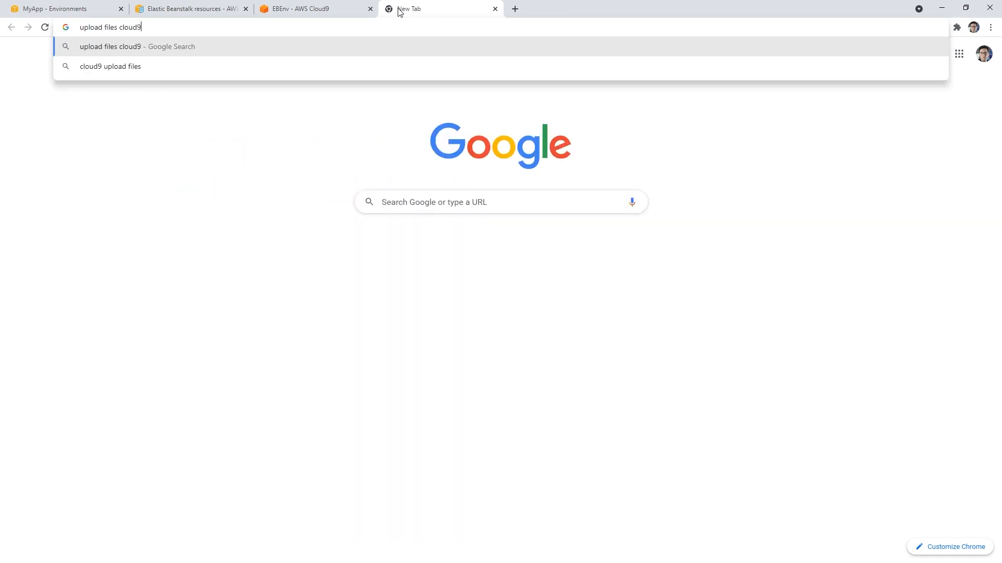
{"action": "key", "text": "Return"}
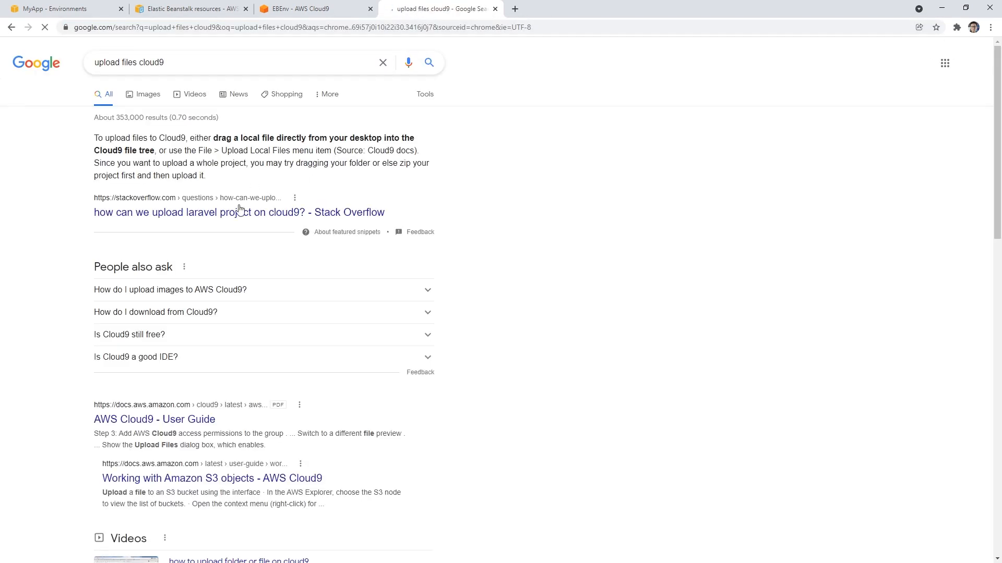
Step: Read the answer on uploading images to AWS Cloud9, open the AWS Cloud9 User Guide result and close that tab
{"action": "left_click", "coordinate": [249, 290]}
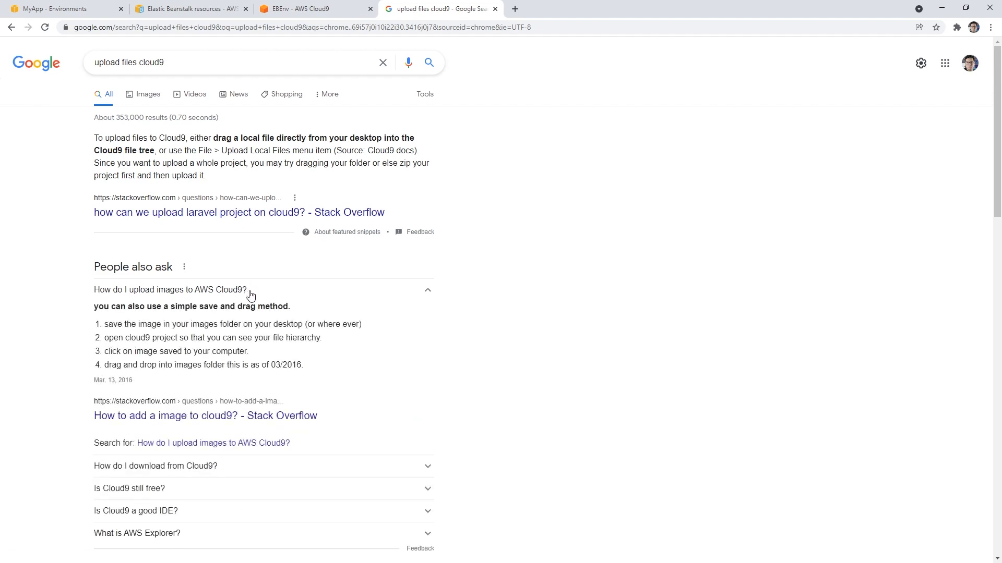
{"action": "scroll", "coordinate": [250, 292], "scroll_direction": "down", "scroll_amount": 4}
{"action": "left_click", "coordinate": [199, 386]}
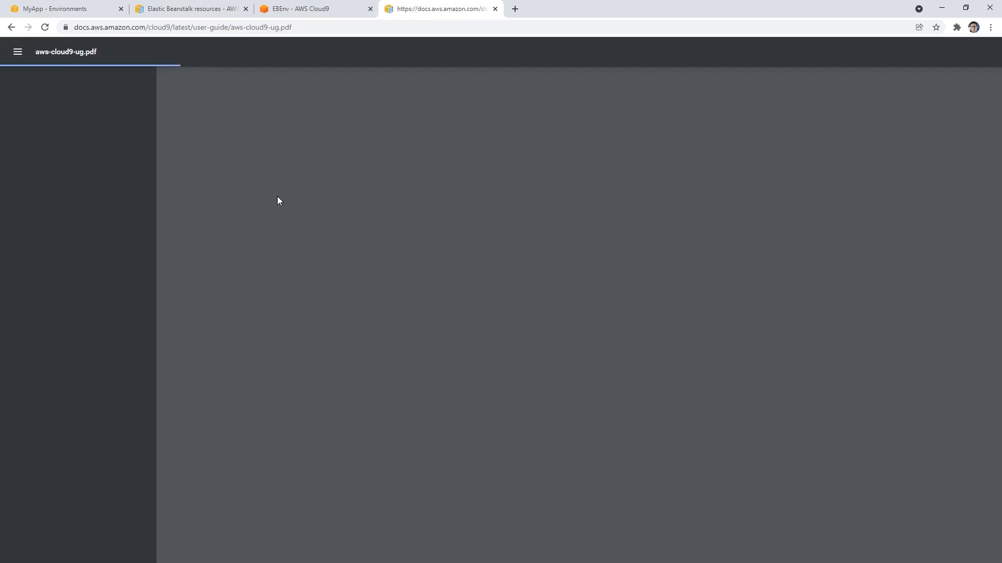
{"action": "left_click", "coordinate": [494, 8]}
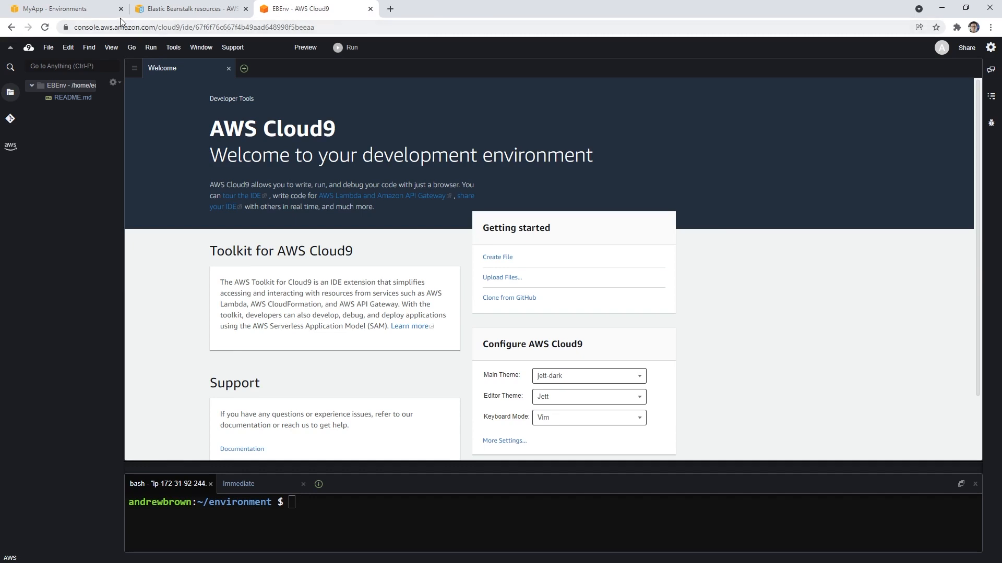
Step: Upload the local ruby.zip file to the root folder of the EBEnv environment
{"action": "left_click", "coordinate": [131, 69]}
{"action": "left_click", "coordinate": [81, 151]}
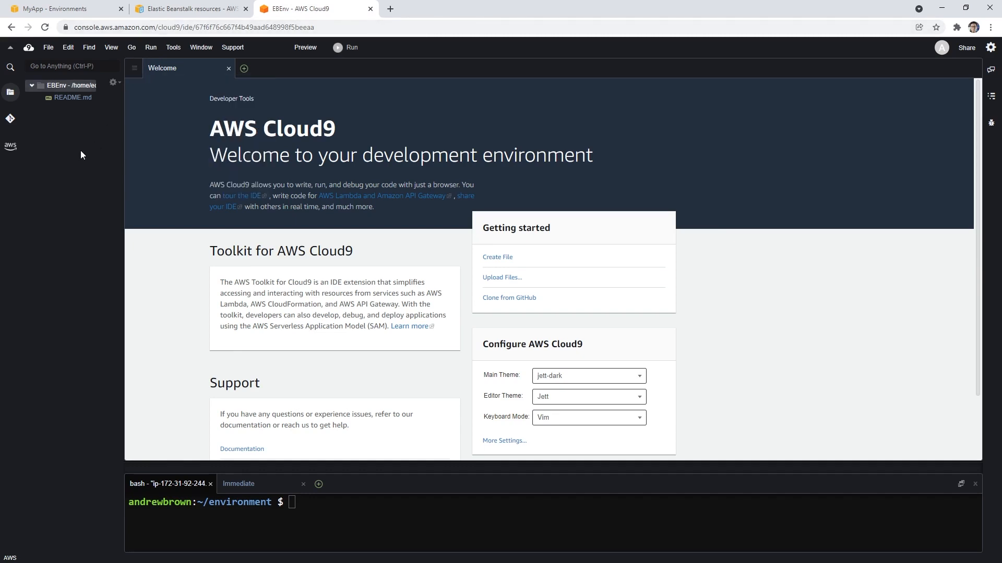
{"action": "right_click", "coordinate": [80, 151]}
{"action": "key", "text": "Escape"}
{"action": "left_click", "coordinate": [52, 47]}
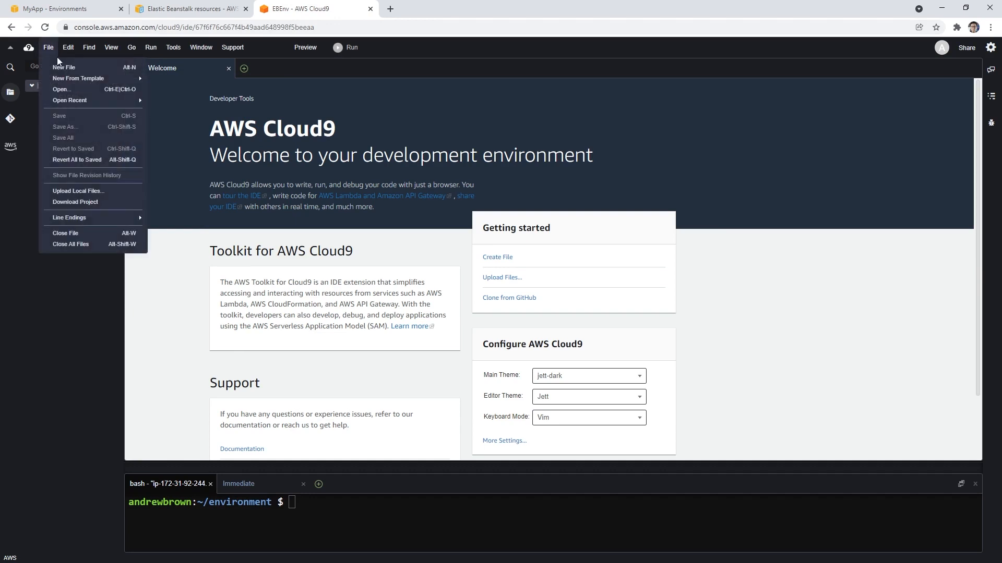
{"action": "left_click", "coordinate": [83, 191]}
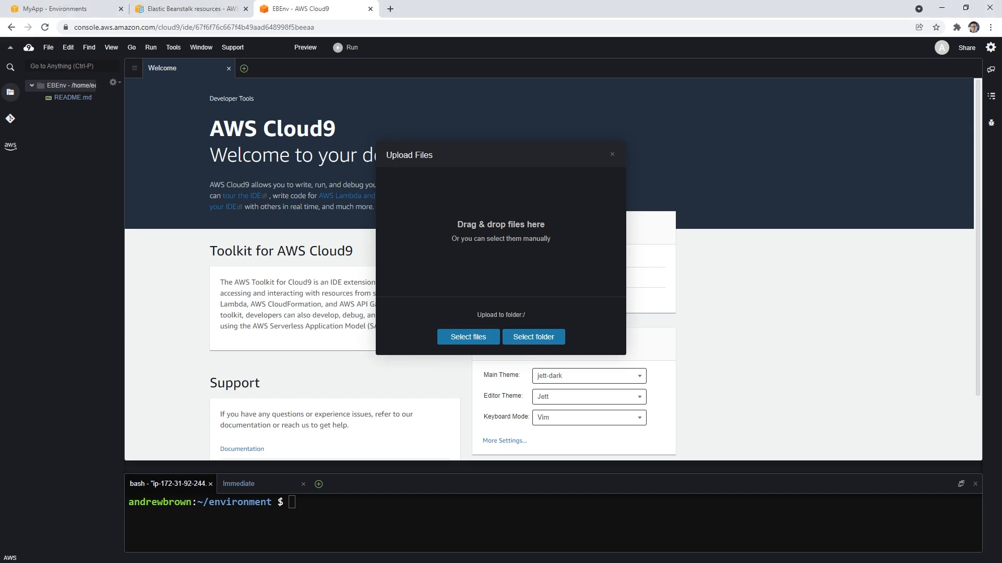
{"action": "left_click_drag", "start_coordinate": [510, 283], "coordinate": [515, 253]}
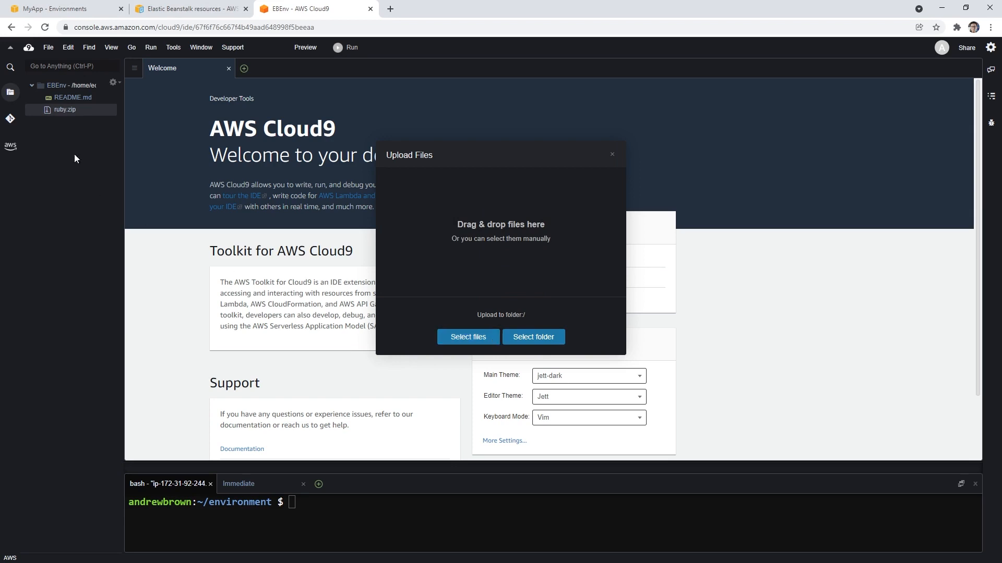
{"action": "left_click", "coordinate": [613, 155]}
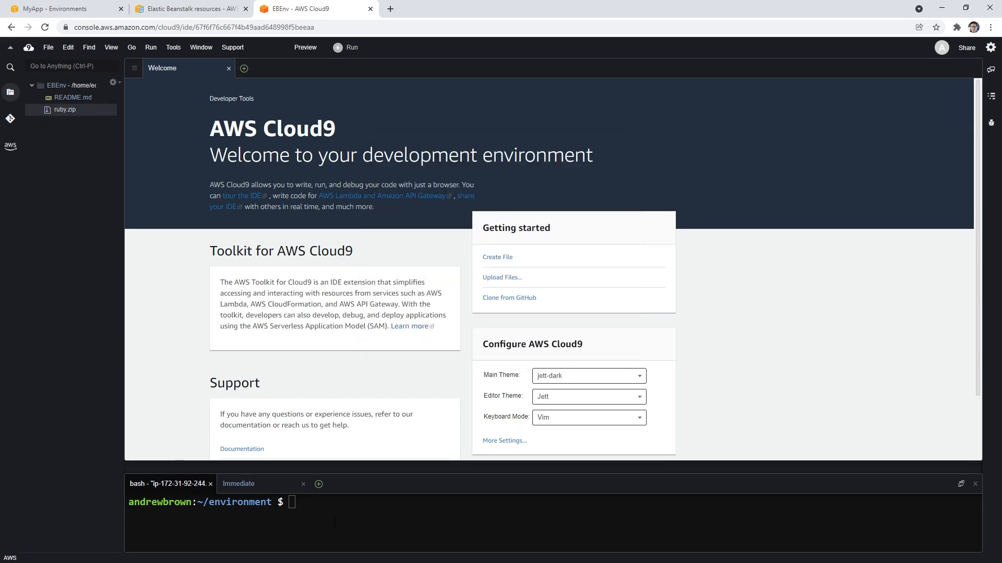
Step: Enlarge the terminal pane and list the files in the environment directory
{"action": "left_click_drag", "start_coordinate": [464, 468], "coordinate": [478, 285]}
{"action": "left_click", "coordinate": [500, 348]}
{"action": "type", "text": "ls"}
{"action": "key", "text": "Return"}
Step: Unzip ruby.zip into the environment directory from the terminal
{"action": "type", "text": "un"}
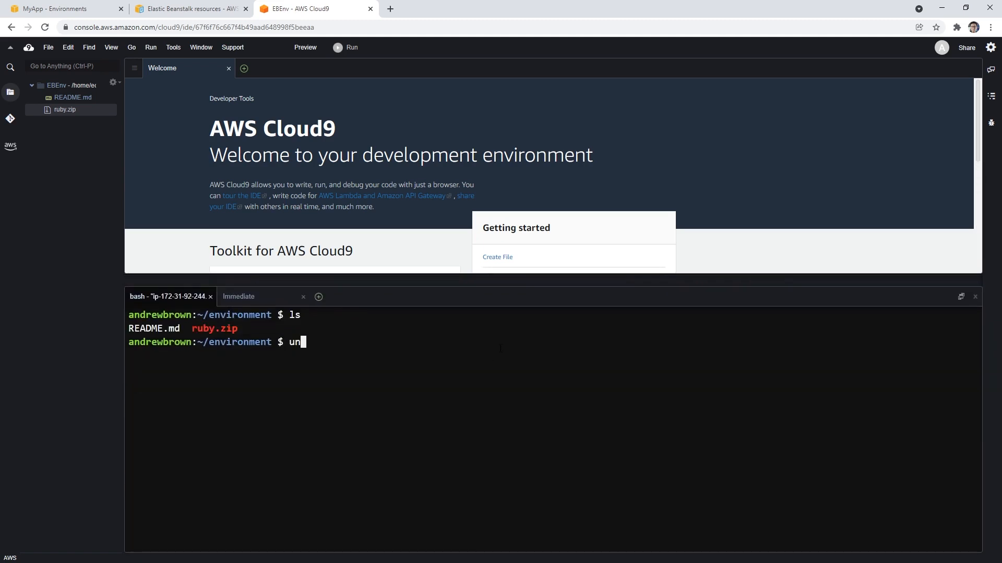
{"action": "type", "text": "zip rub"}
{"action": "key", "text": "Tab"}
{"action": "key", "text": "Return"}
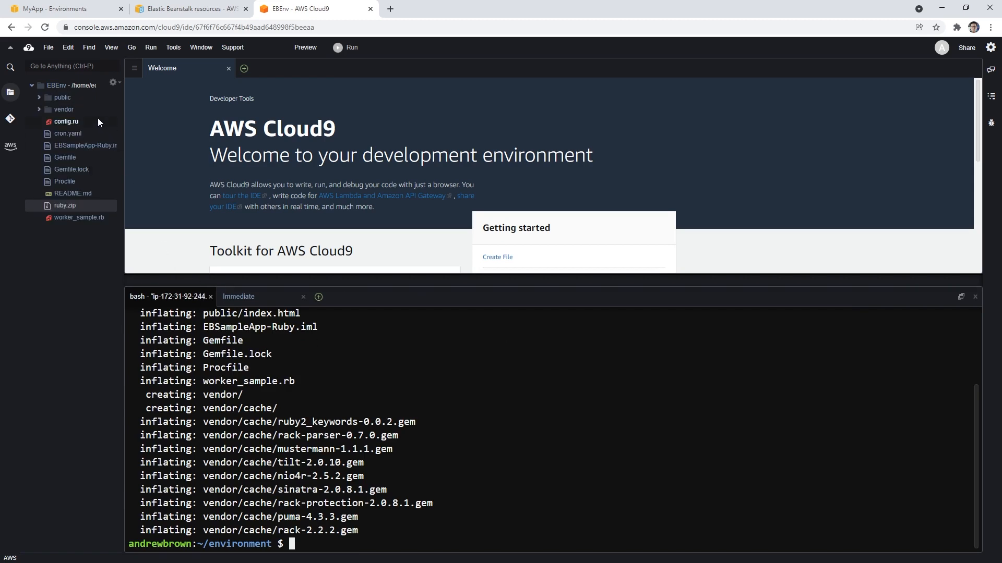
Step: Delete README.md and ruby.zip from the EBEnv environment folder
{"action": "left_click", "coordinate": [84, 195]}
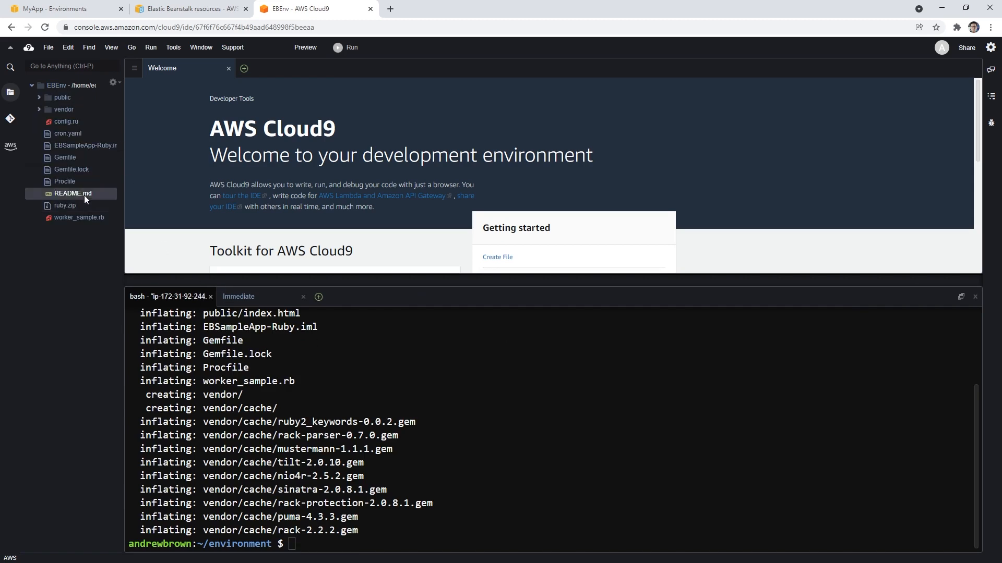
{"action": "right_click", "coordinate": [87, 194]}
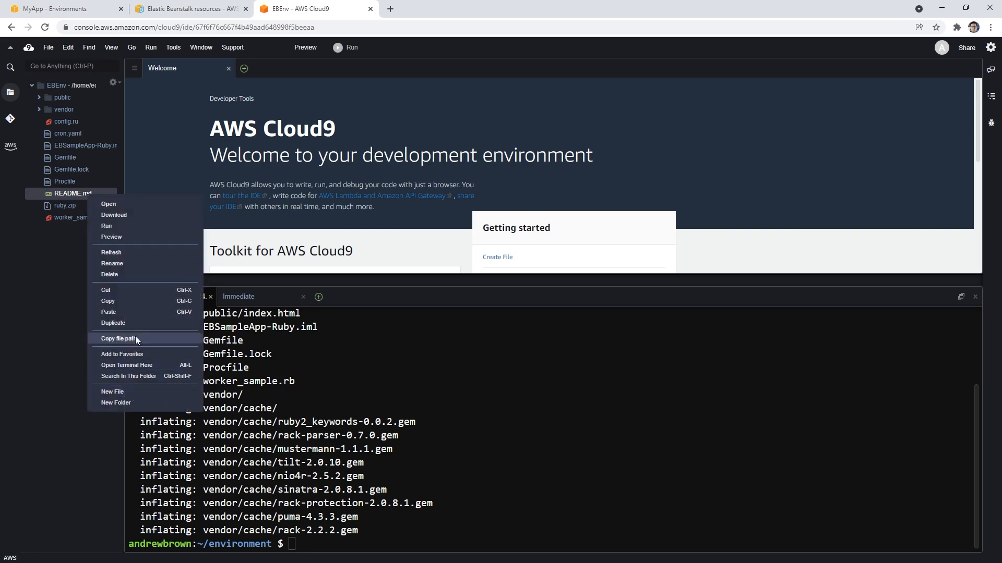
{"action": "left_click", "coordinate": [143, 274]}
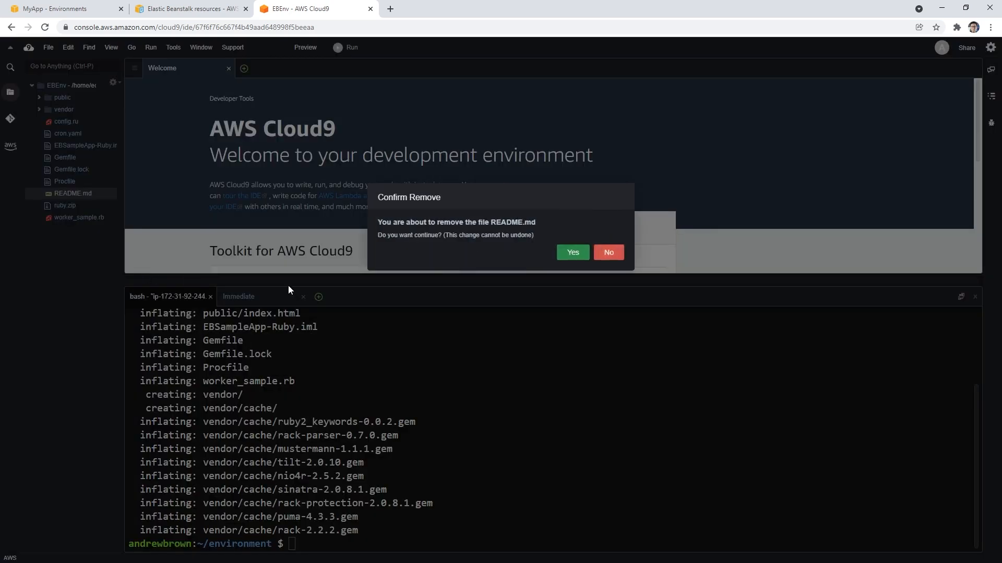
{"action": "left_click", "coordinate": [572, 252]}
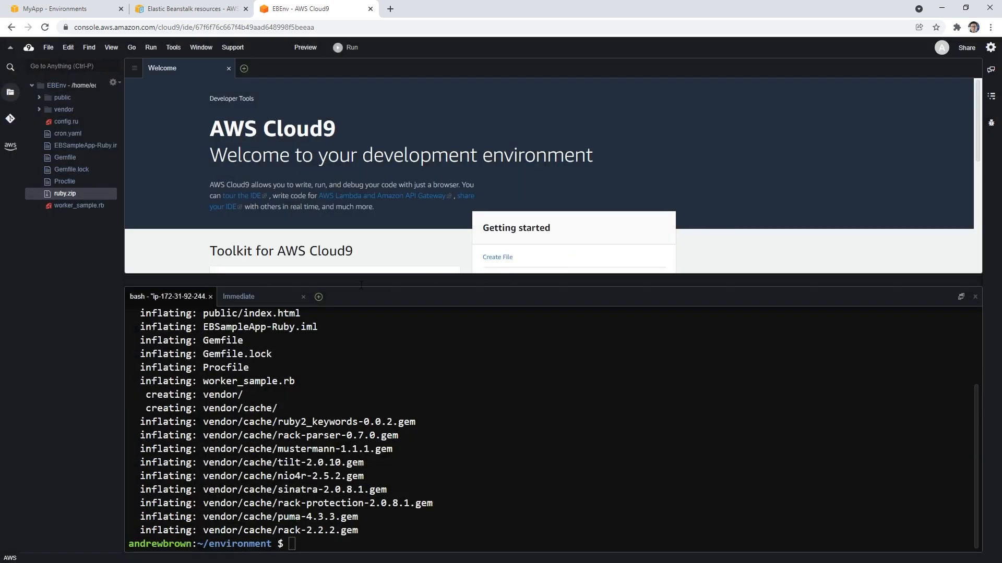
{"action": "right_click", "coordinate": [73, 193]}
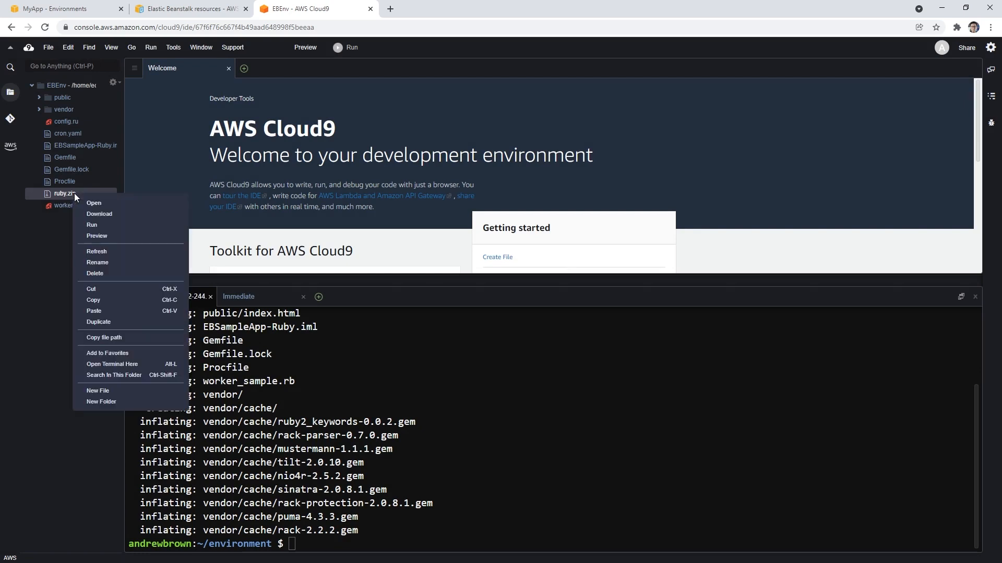
{"action": "left_click", "coordinate": [127, 273]}
{"action": "left_click", "coordinate": [569, 252]}
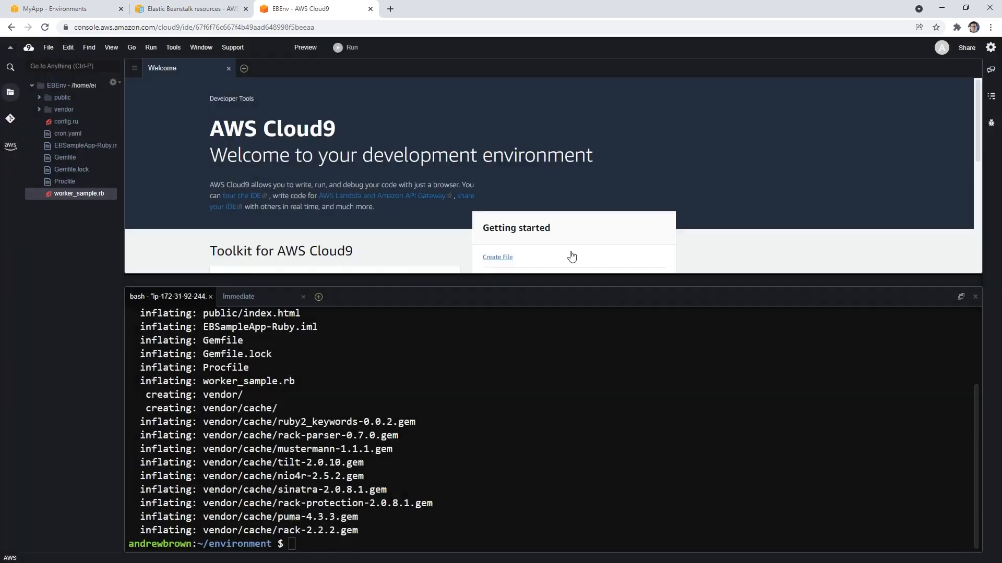
Step: Widen the file tree, then open and review Gemfile, Procfile and worker_sample.rb
{"action": "left_click_drag", "start_coordinate": [122, 104], "coordinate": [216, 109]}
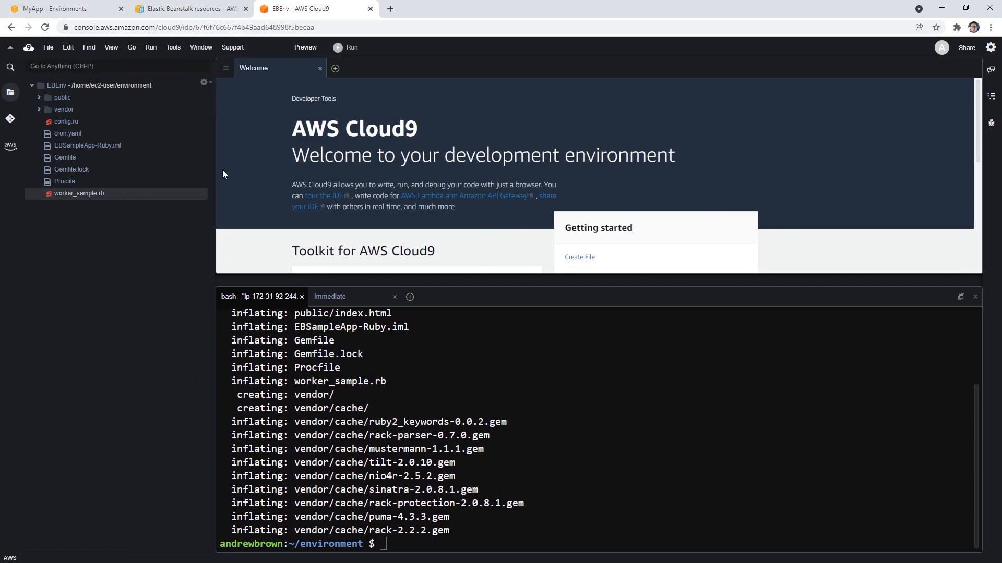
{"action": "double_click", "coordinate": [77, 157]}
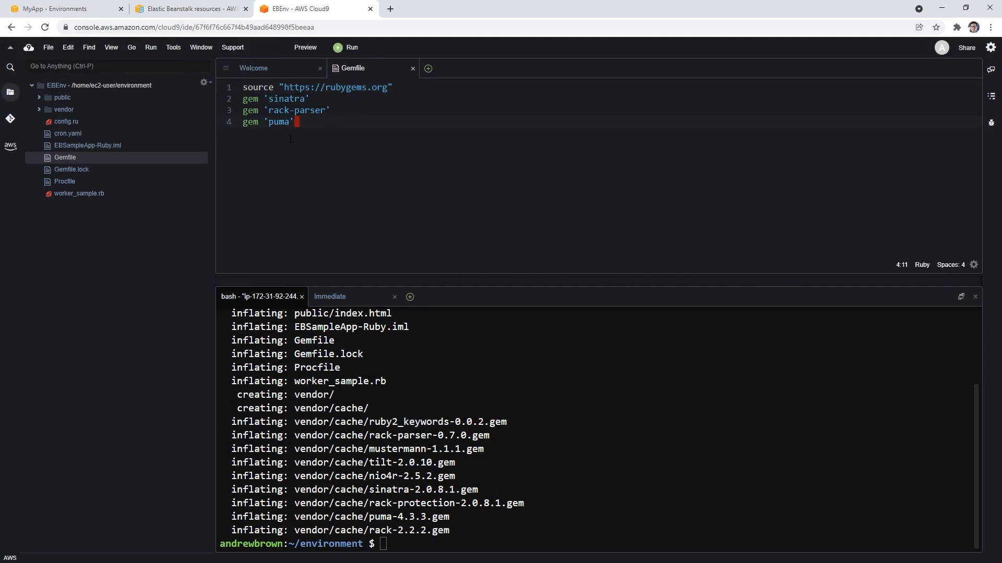
{"action": "double_click", "coordinate": [76, 180]}
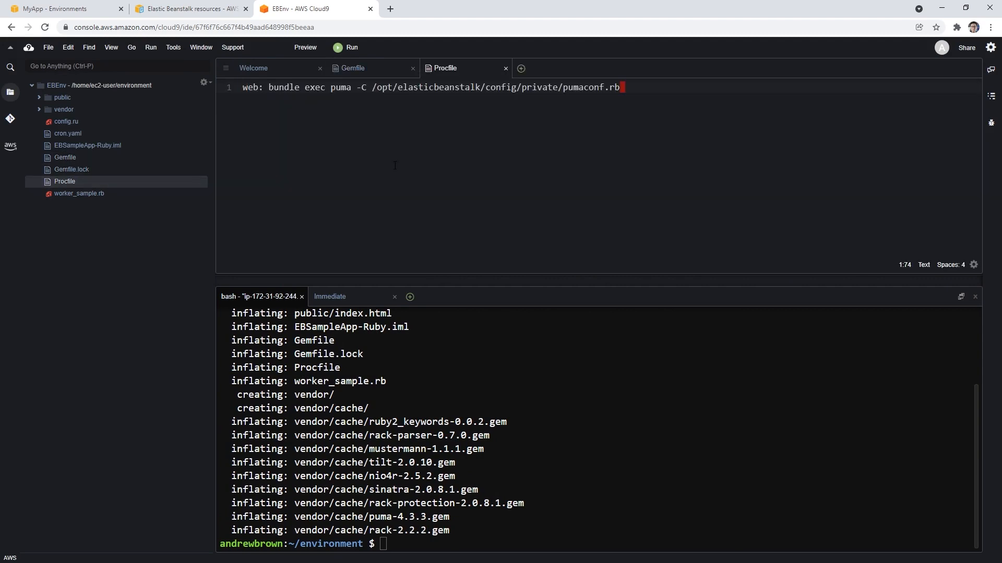
{"action": "double_click", "coordinate": [68, 193]}
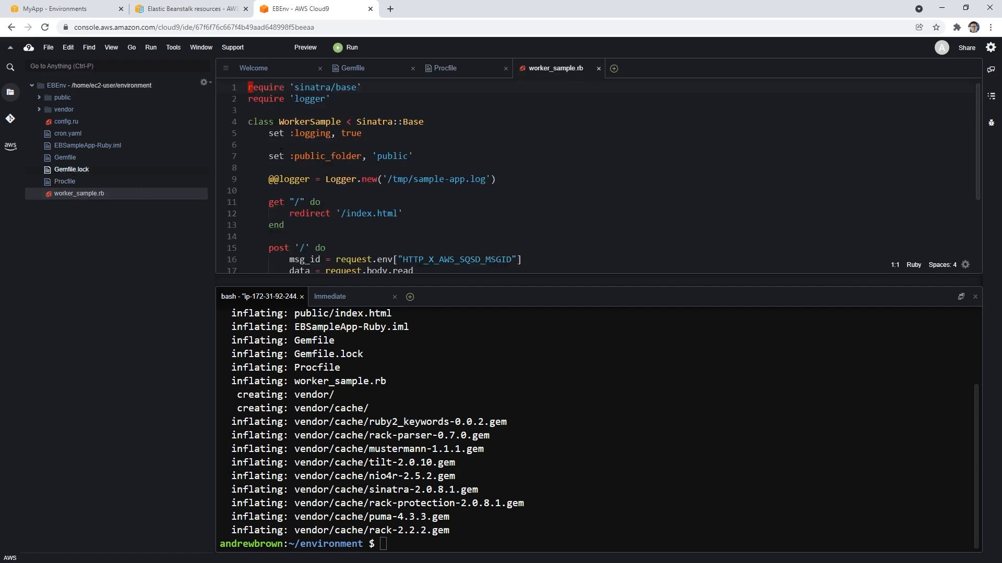
{"action": "scroll", "coordinate": [379, 166], "scroll_direction": "down", "scroll_amount": 3}
{"action": "scroll", "coordinate": [379, 166], "scroll_direction": "up", "scroll_amount": 4}
{"action": "scroll", "coordinate": [379, 166], "scroll_direction": "down", "scroll_amount": 5}
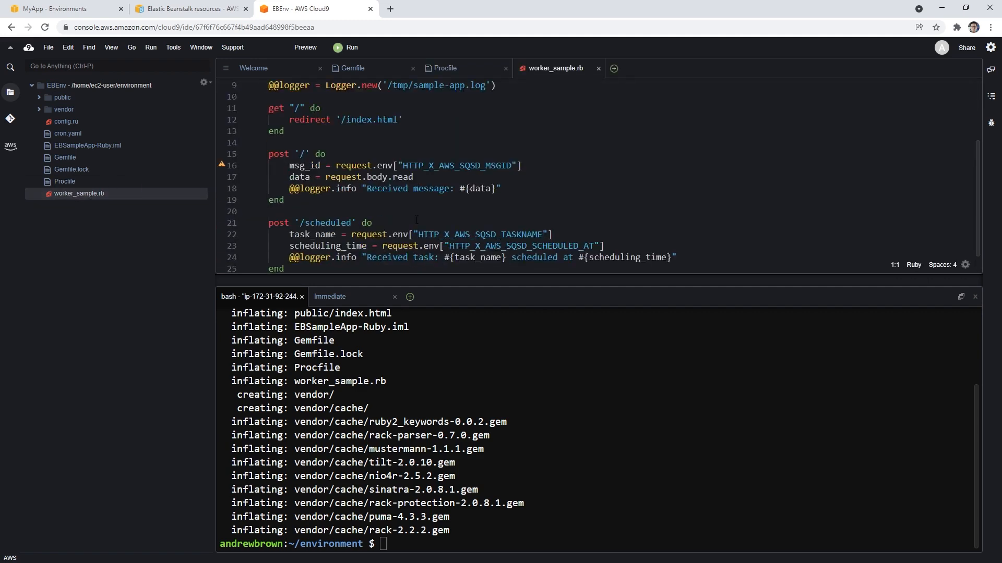
{"action": "scroll", "coordinate": [380, 166], "scroll_direction": "up", "scroll_amount": 4}
Step: Open and review EBSampleApp-Ruby.iml, cron.yaml and config.ru
{"action": "double_click", "coordinate": [90, 145]}
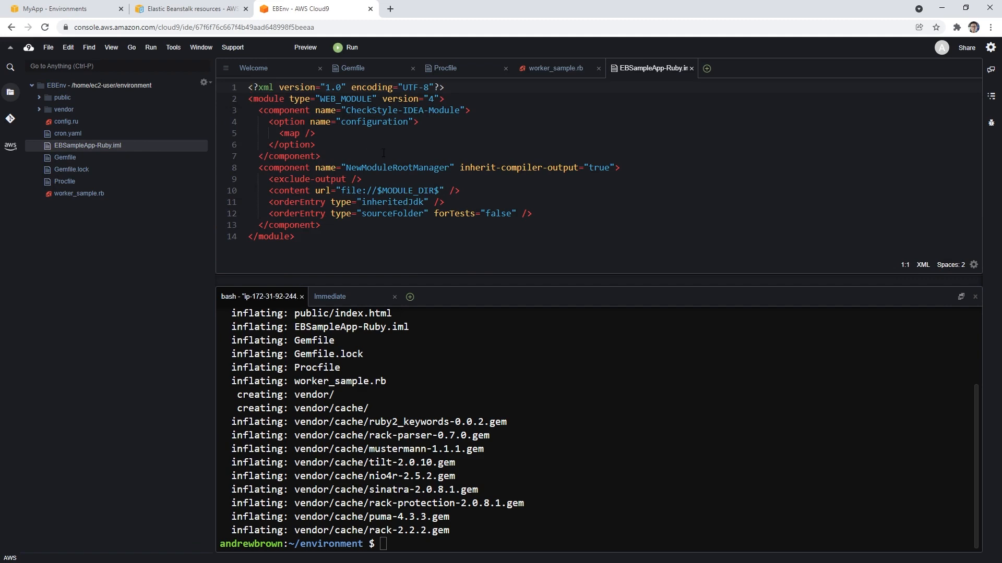
{"action": "double_click", "coordinate": [89, 134]}
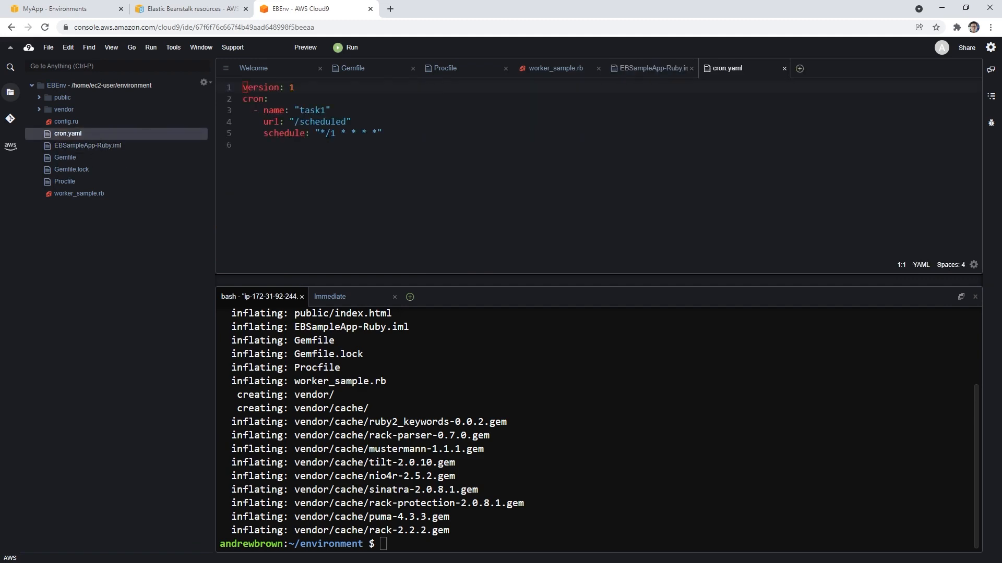
{"action": "left_click_drag", "start_coordinate": [386, 133], "coordinate": [242, 87]}
{"action": "left_click", "coordinate": [259, 158]}
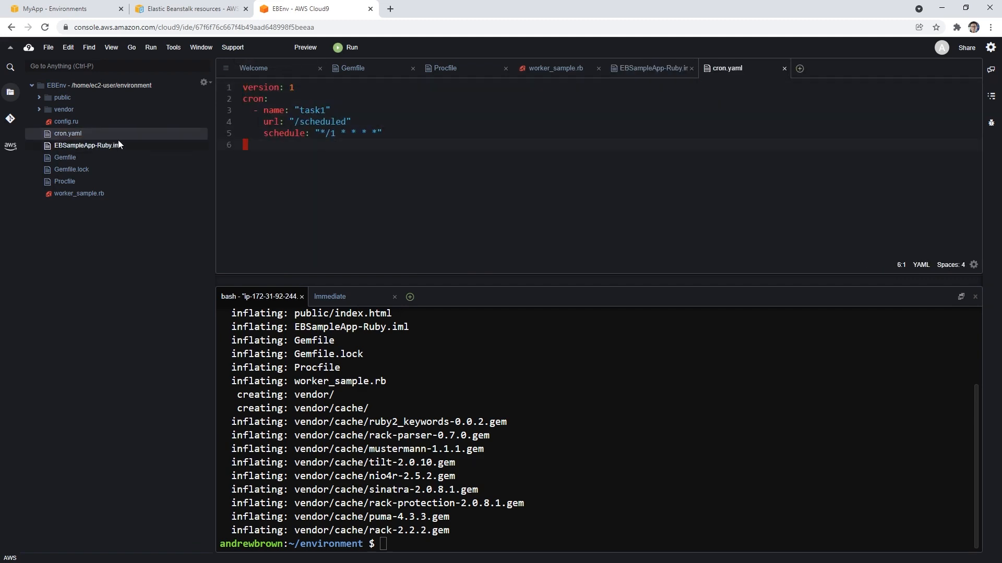
{"action": "left_click", "coordinate": [105, 122]}
{"action": "double_click", "coordinate": [105, 120]}
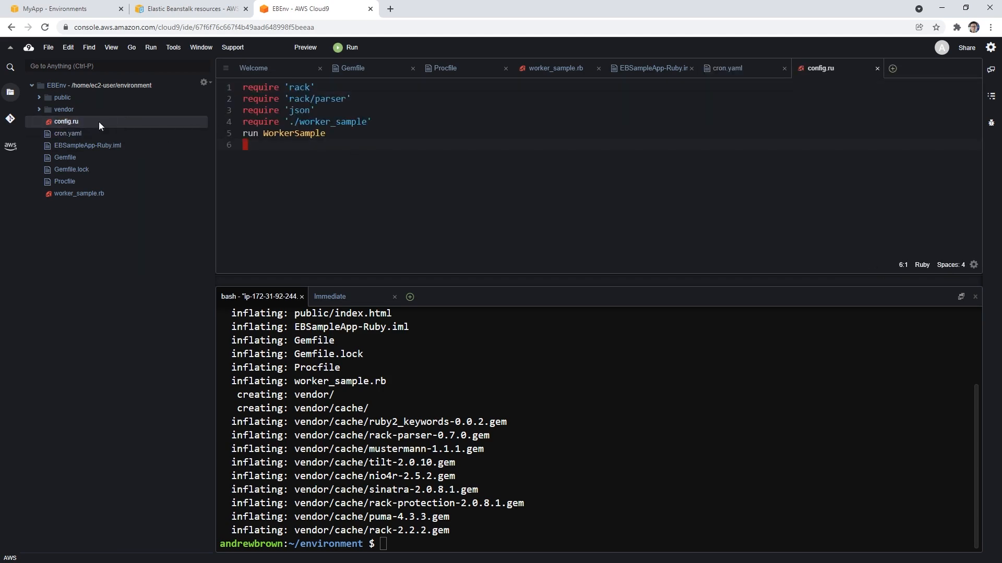
Step: Look through the vendor folder, collapse it, and open index.html from the public folder
{"action": "left_click", "coordinate": [41, 109]}
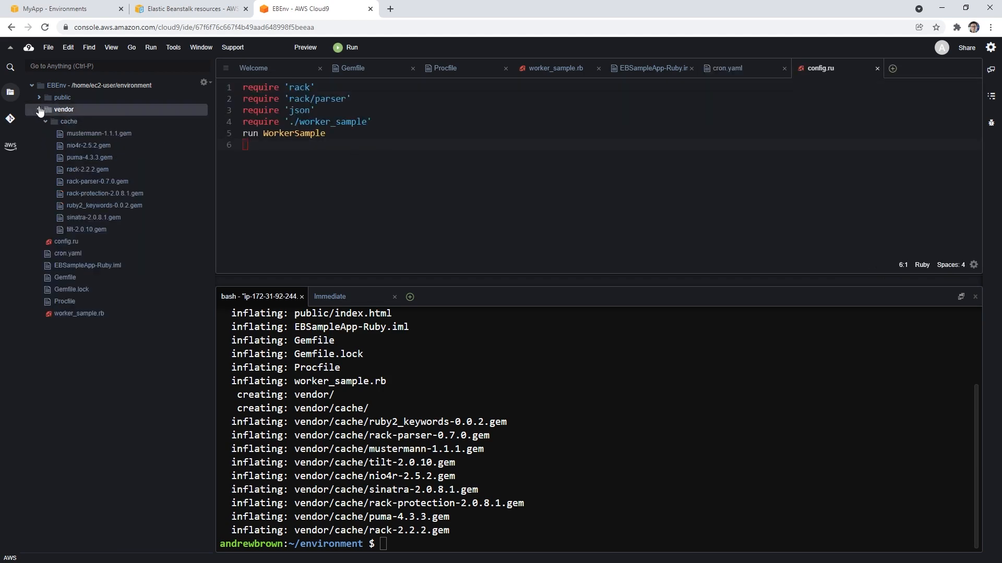
{"action": "left_click", "coordinate": [39, 110]}
{"action": "left_click", "coordinate": [39, 97]}
{"action": "left_click", "coordinate": [57, 109]}
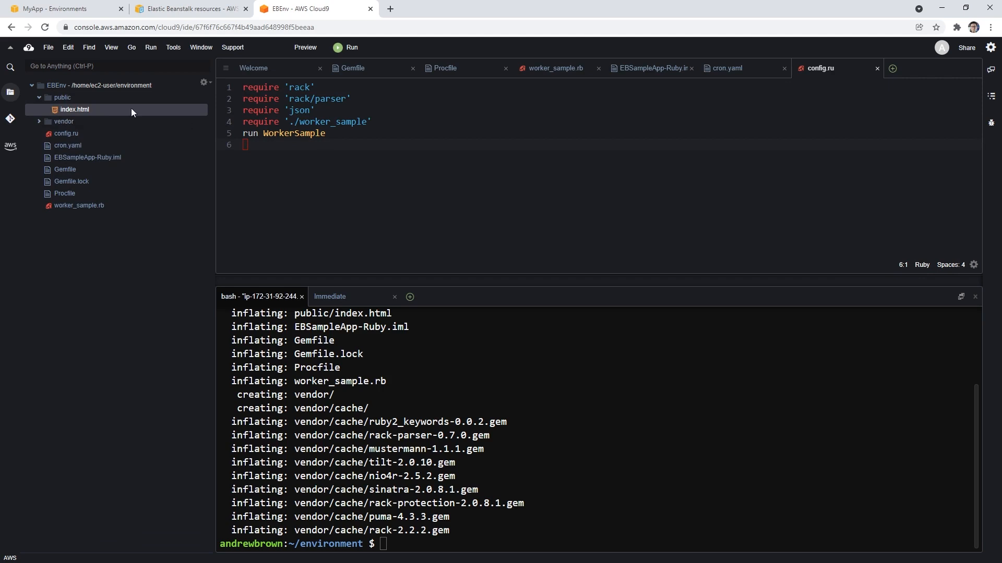
{"action": "double_click", "coordinate": [82, 110]}
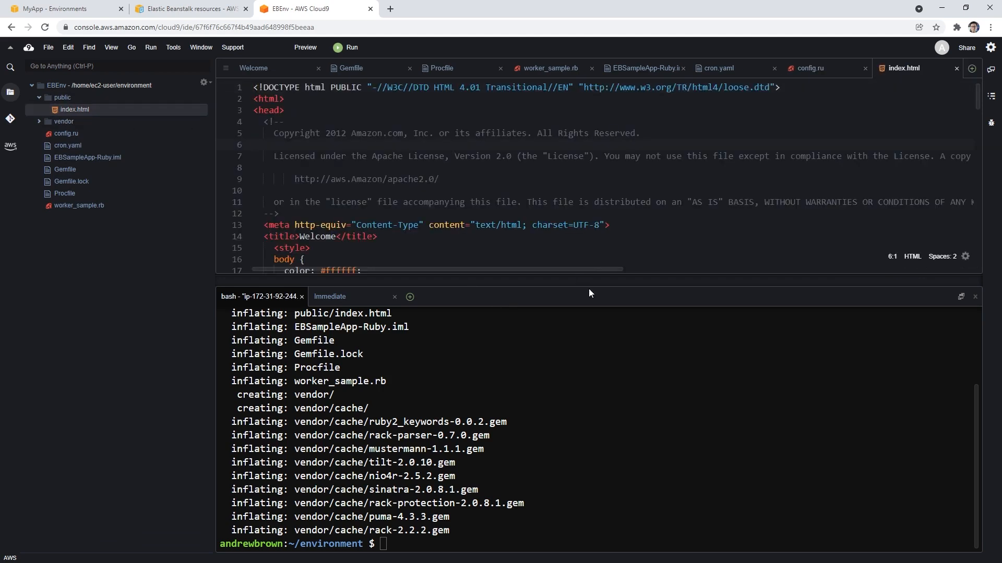
Step: Enlarge the editor area and replace "first" with "second" in the first paragraph below the Congratulations heading of index.html
{"action": "left_click_drag", "start_coordinate": [588, 286], "coordinate": [589, 443]}
{"action": "scroll", "coordinate": [486, 296], "scroll_direction": "down", "scroll_amount": 15}
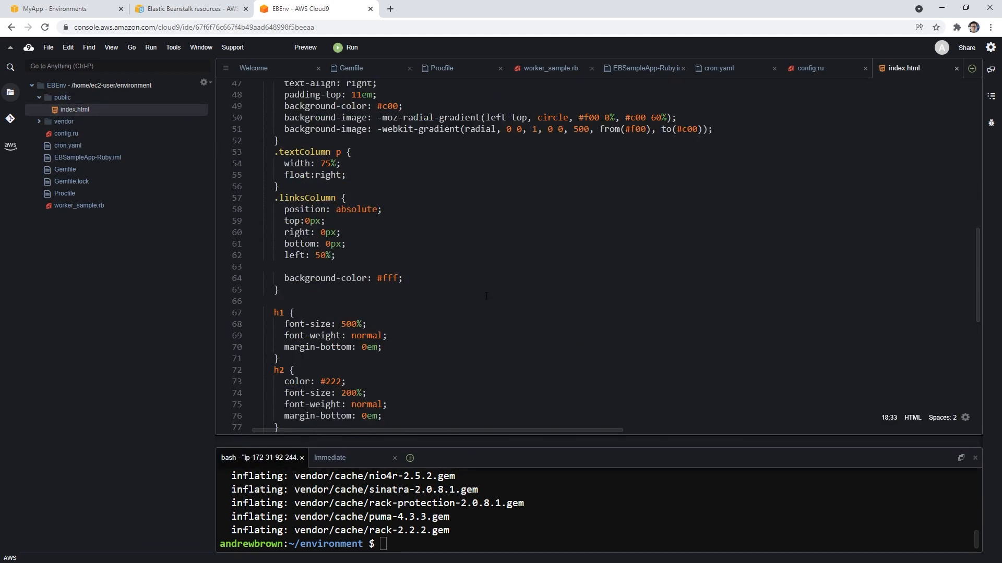
{"action": "scroll", "coordinate": [487, 295], "scroll_direction": "down", "scroll_amount": 4}
{"action": "scroll", "coordinate": [487, 296], "scroll_direction": "up", "scroll_amount": 3}
{"action": "left_click", "coordinate": [329, 190]}
{"action": "left_click", "coordinate": [328, 213]}
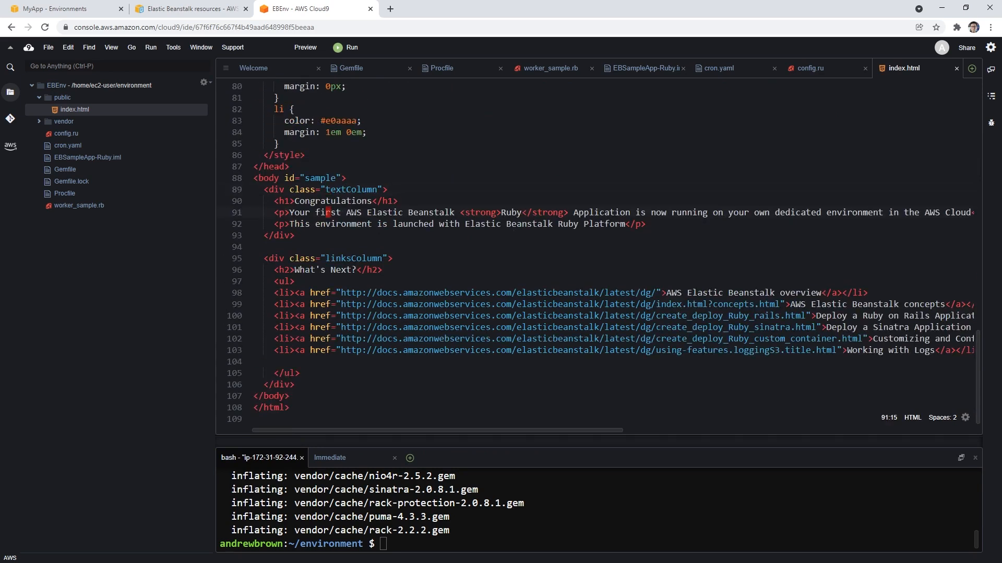
{"action": "type", "text": "ciwsecond"}
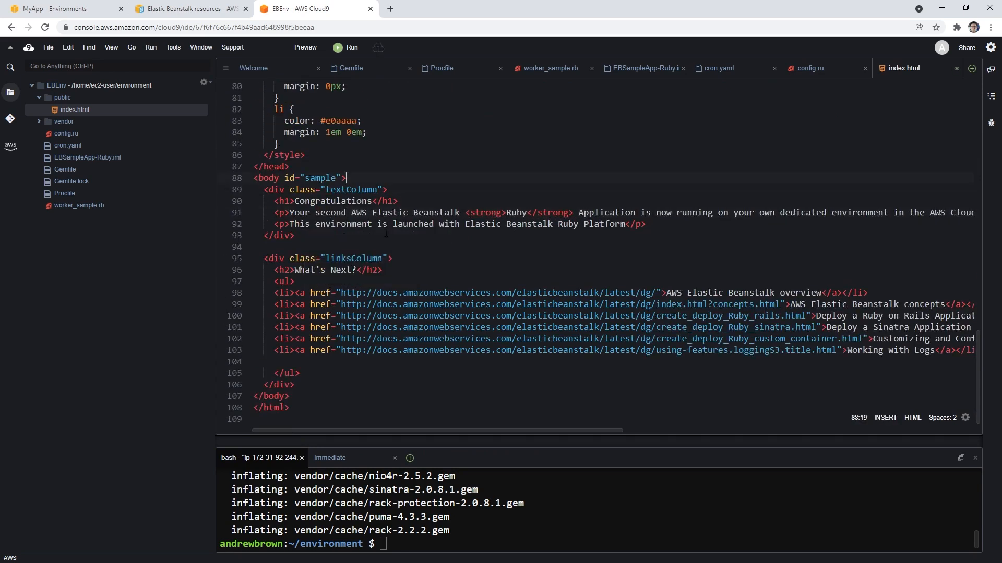
Step: Collapse the public folder, select all project files and folders, and check which file actions are available for them
{"action": "left_click", "coordinate": [39, 97]}
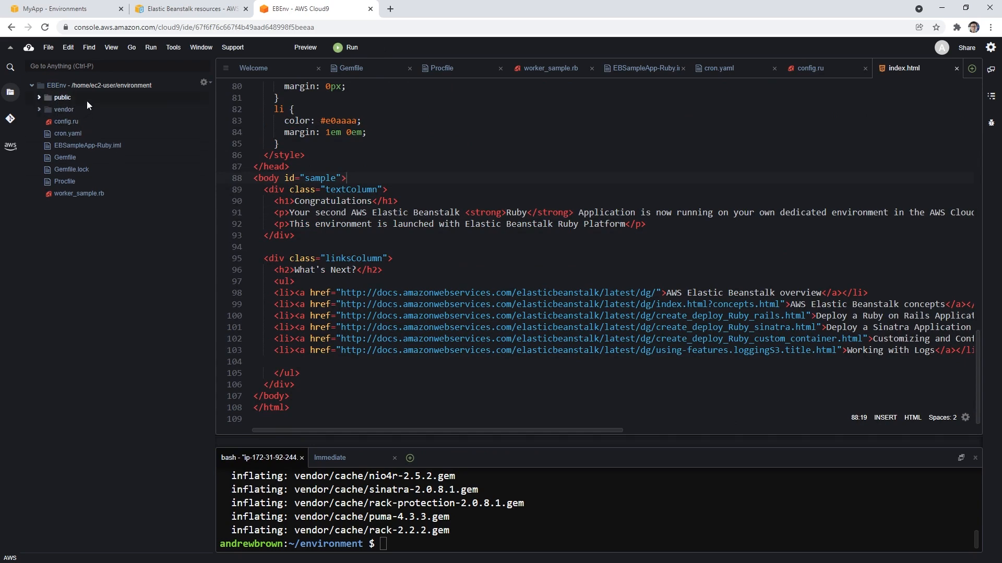
{"action": "left_click", "coordinate": [99, 192], "text": "shift"}
{"action": "right_click", "coordinate": [99, 192]}
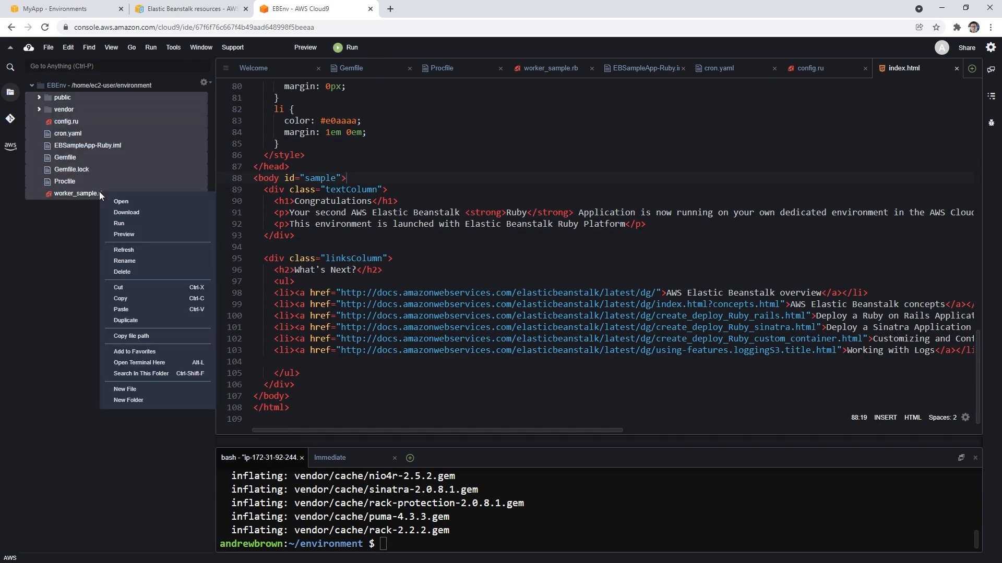
{"action": "left_click", "coordinate": [500, 542]}
Step: Search Google in a new browser tab for "zip the contents of directory linux"
{"action": "left_click", "coordinate": [390, 9]}
{"action": "type", "text": "z"}
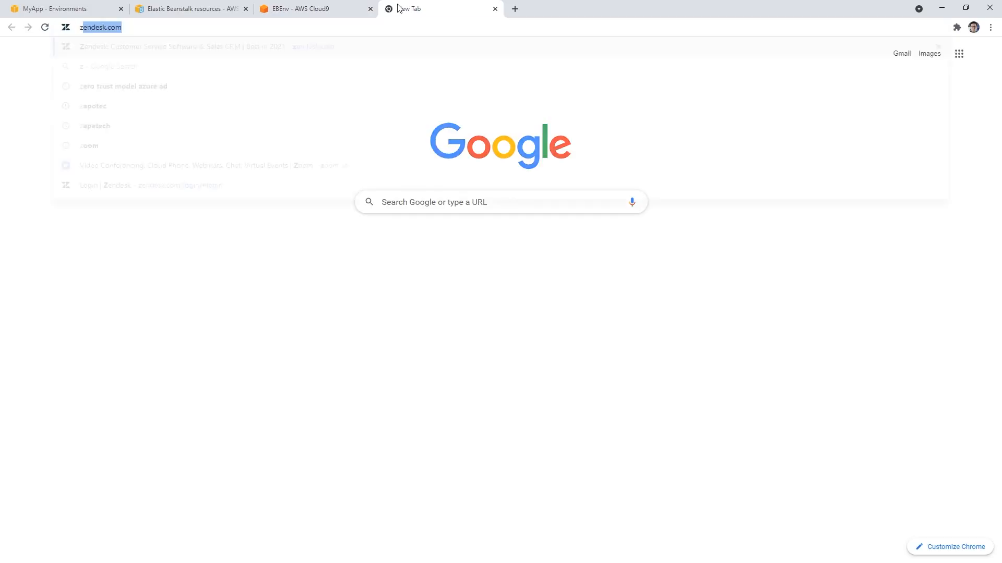
{"action": "type", "text": "ip the content"}
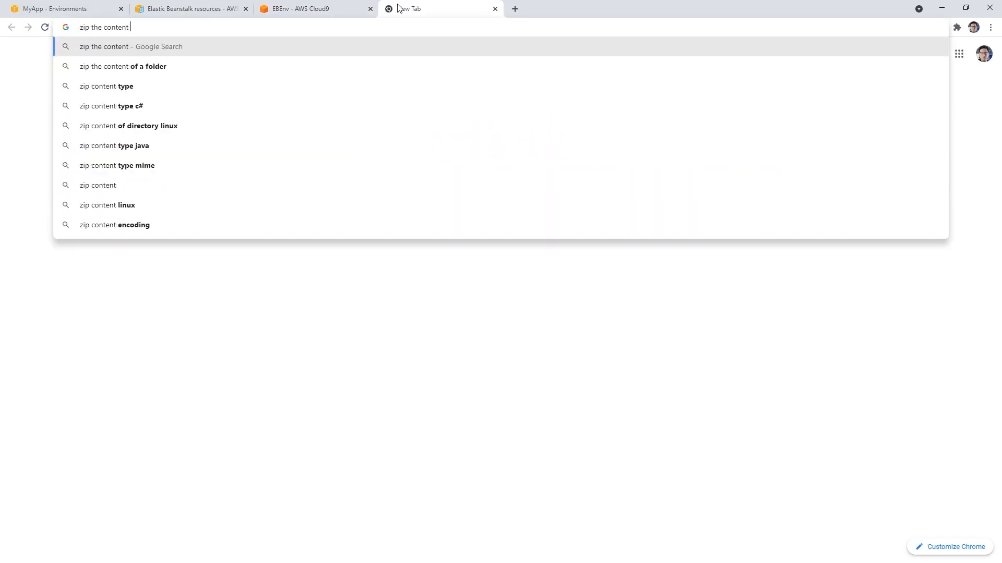
{"action": "type", "text": "s of directory linux"}
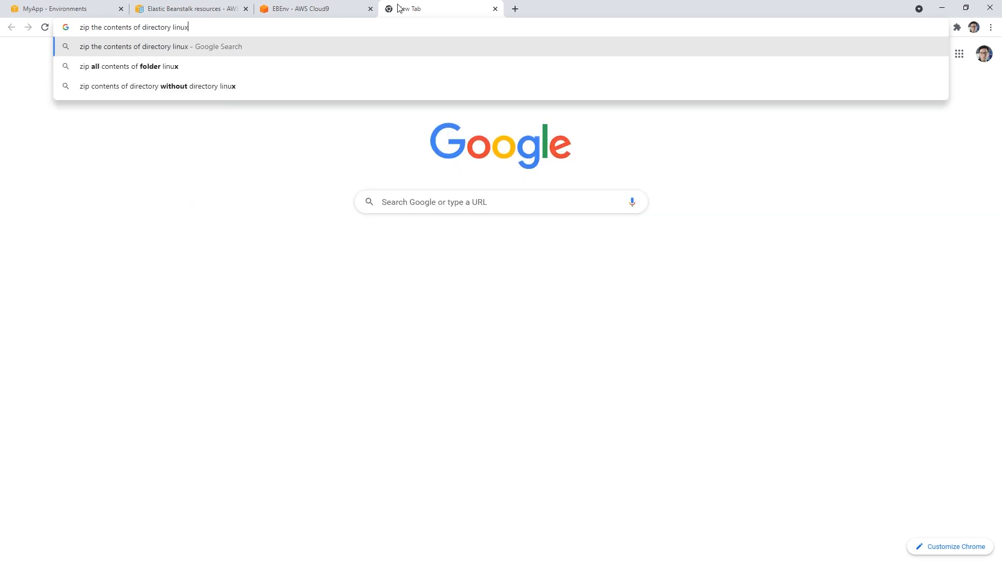
{"action": "key", "text": "Return"}
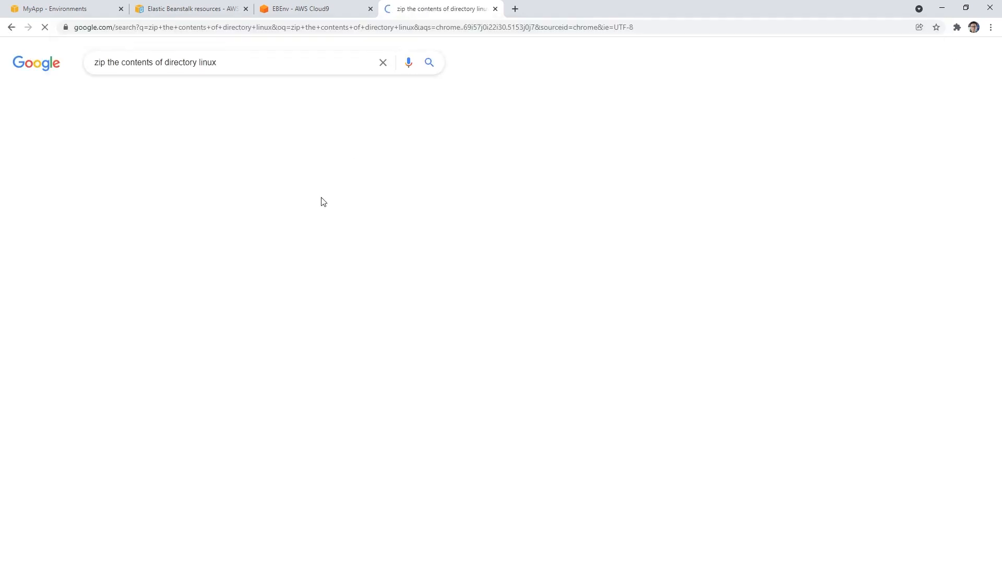
Step: Read the zip command section of the devconnected article How To Zip Folder on Linux, and return to the search results
{"action": "left_click", "coordinate": [244, 213]}
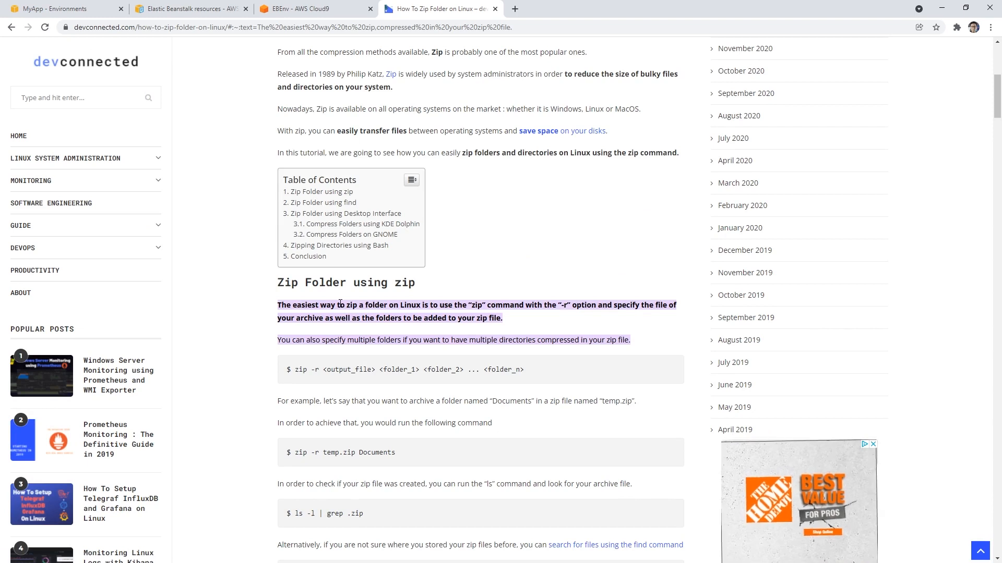
{"action": "scroll", "coordinate": [341, 303], "scroll_direction": "down", "scroll_amount": 1}
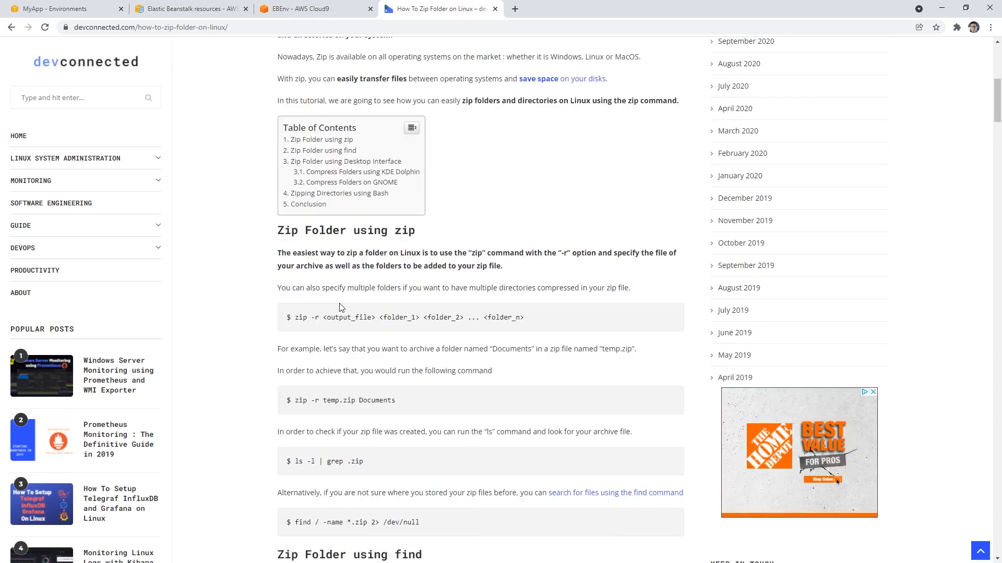
{"action": "scroll", "coordinate": [339, 309], "scroll_direction": "down", "scroll_amount": 1}
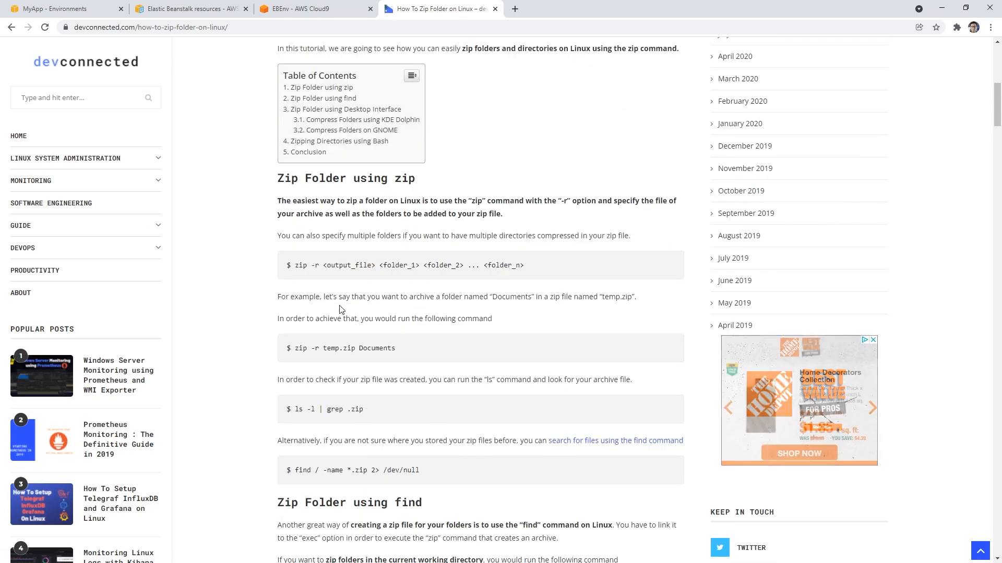
{"action": "left_click", "coordinate": [11, 27]}
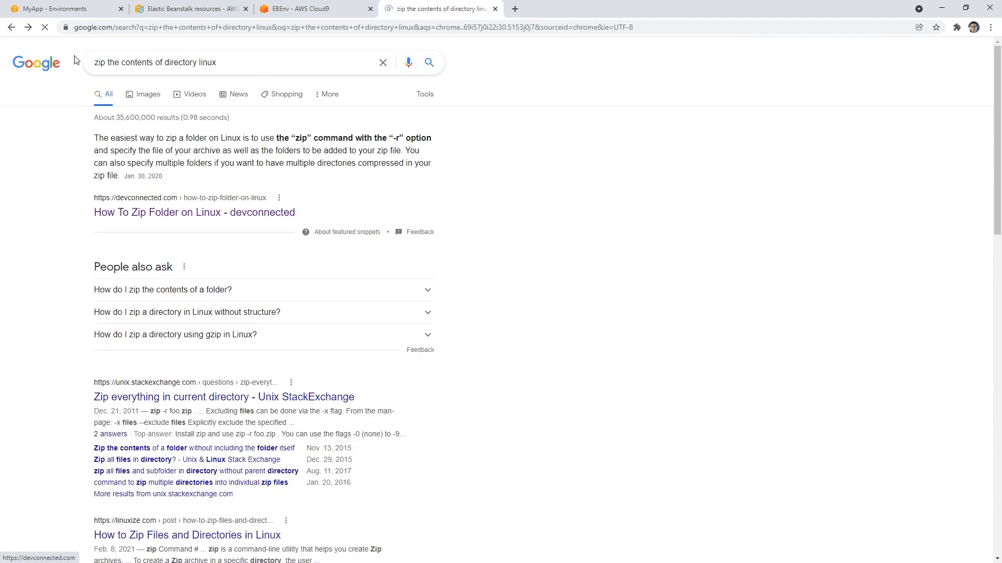
Step: Search Google for "zip everything in current directory linux" and open the Unix StackExchange question Zip everything in current directory
{"action": "left_click", "coordinate": [164, 64]}
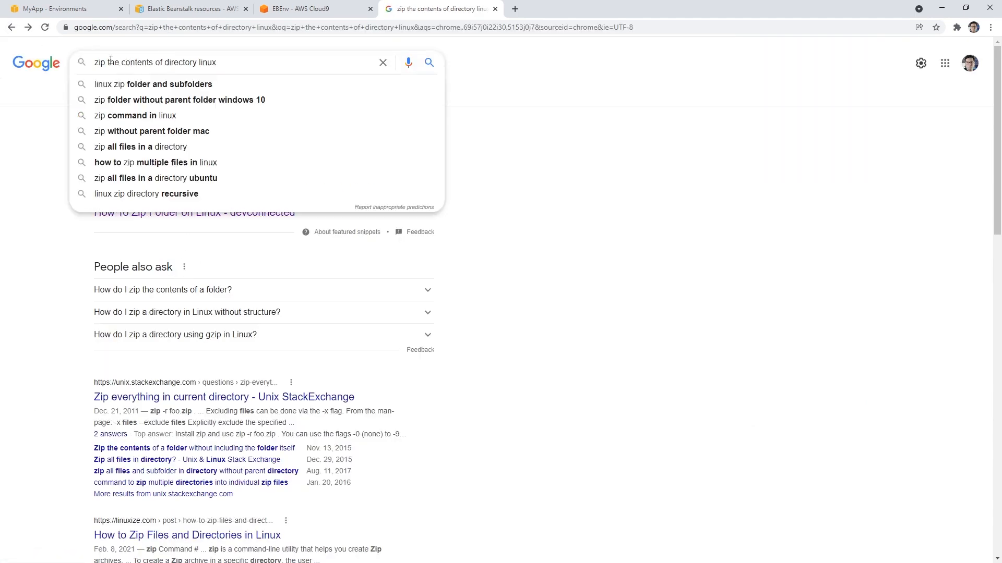
{"action": "left_click_drag", "start_coordinate": [107, 63], "coordinate": [248, 69]}
{"action": "type", "text": "everythingin"}
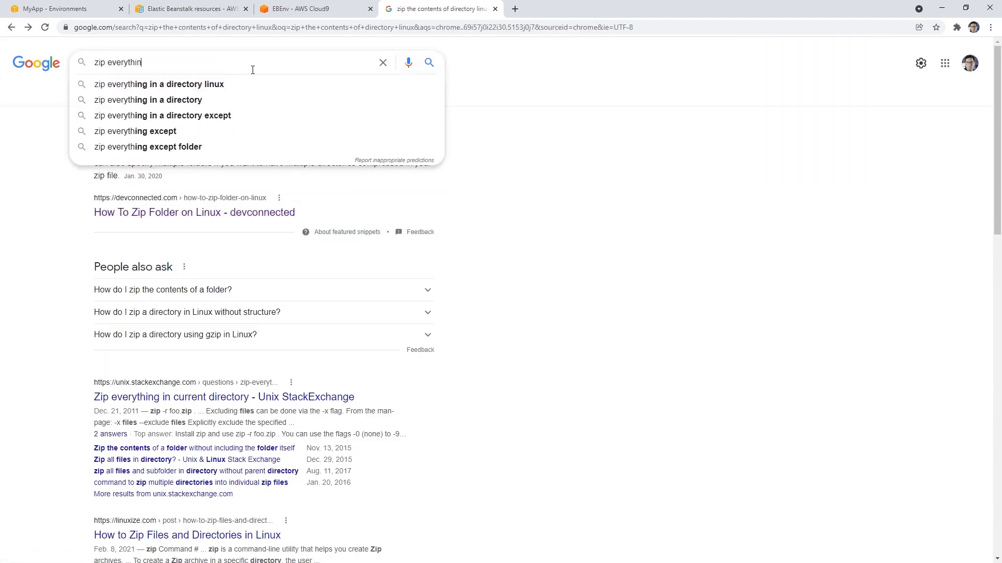
{"action": "key", "text": "BackSpace"}
{"action": "key", "text": "BackSpace"}
{"action": "key", "text": "BackSpace"}
{"action": "type", "text": "in the current"}
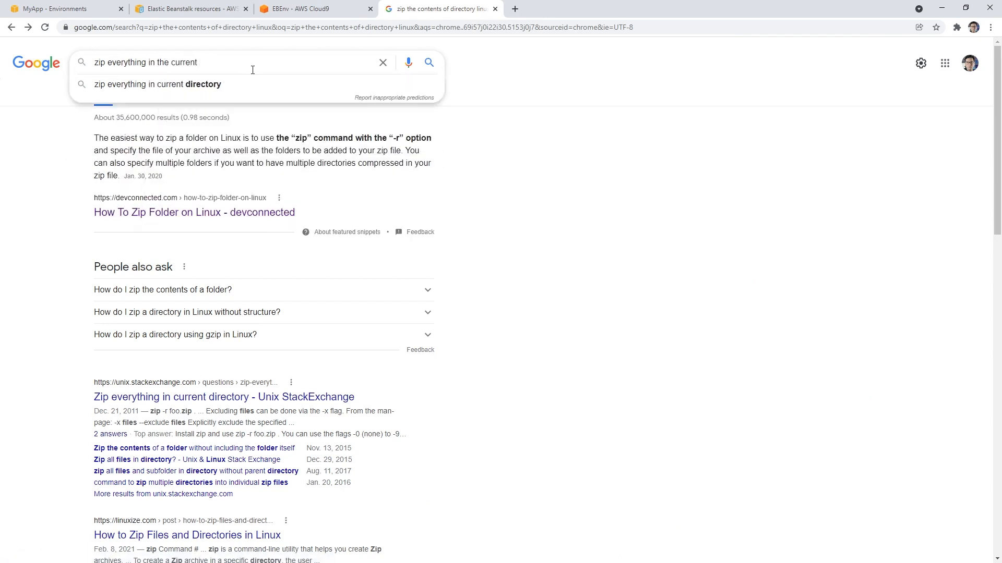
{"action": "key", "text": "Down"}
{"action": "type", "text": "linux"}
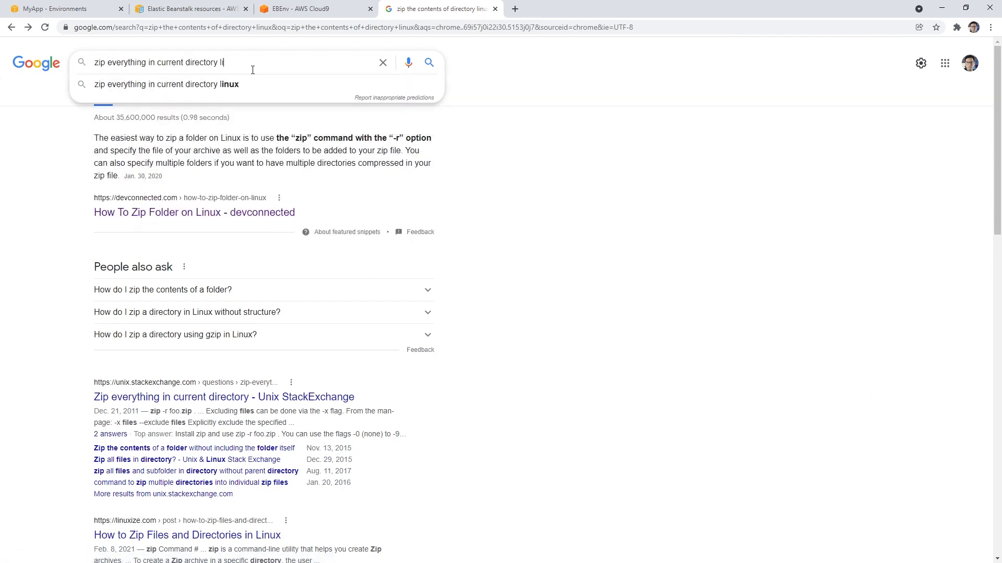
{"action": "key", "text": "Return"}
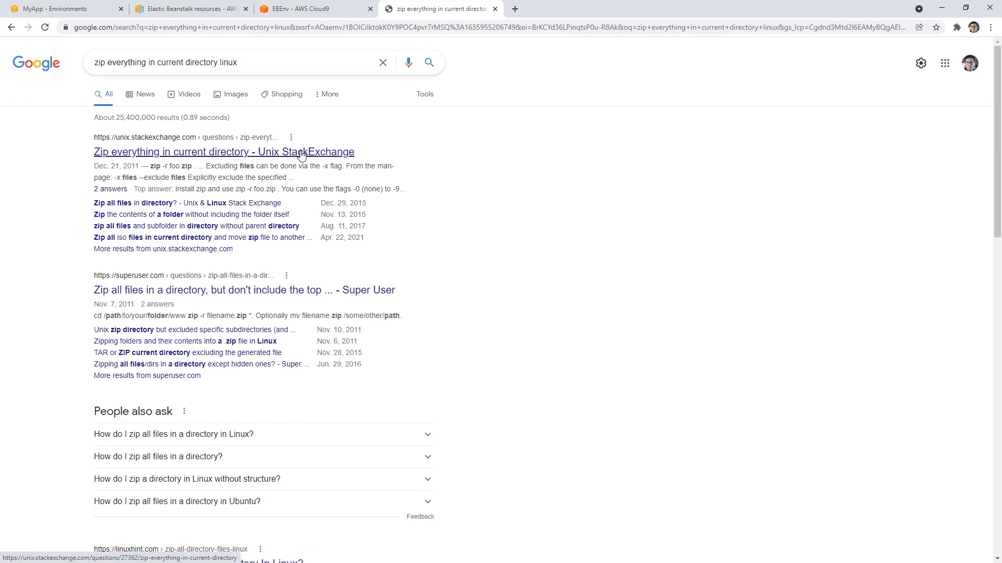
{"action": "left_click", "coordinate": [324, 152]}
{"action": "scroll", "coordinate": [388, 269], "scroll_direction": "down", "scroll_amount": 3}
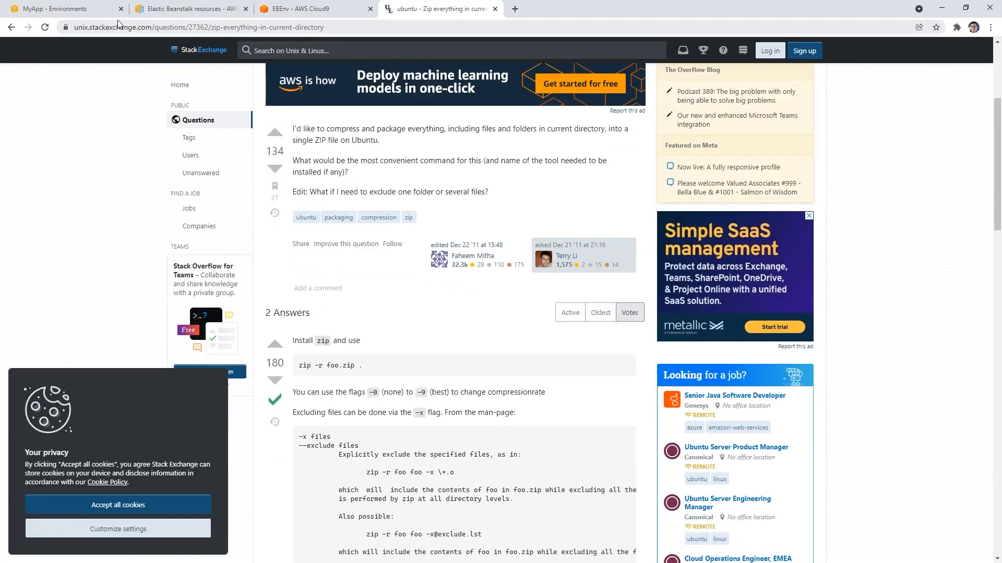
Step: Return to the Cloud9 environment and enlarge the terminal area to cover most of the editor space
{"action": "left_click", "coordinate": [93, 14]}
{"action": "left_click", "coordinate": [286, 9]}
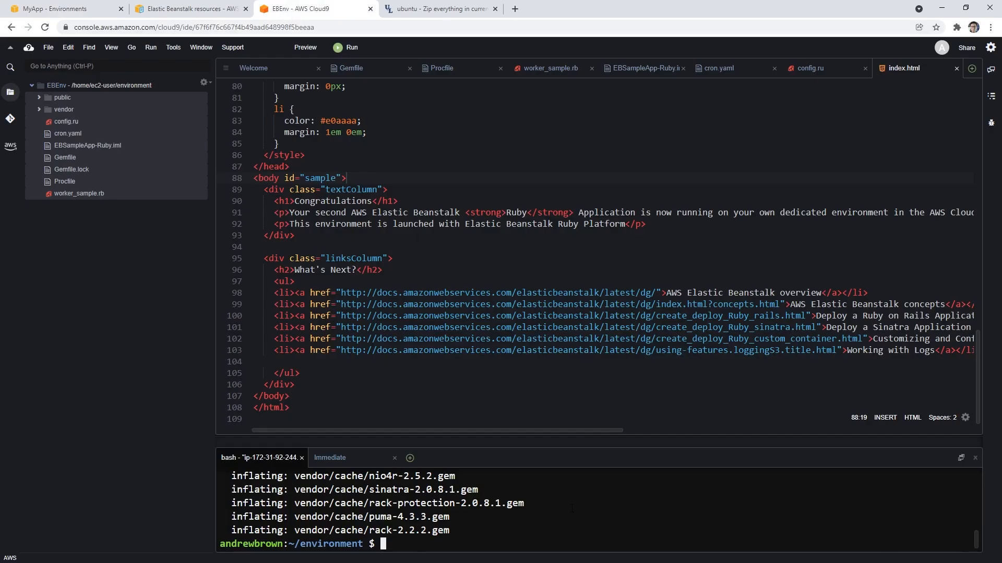
{"action": "left_click_drag", "start_coordinate": [606, 442], "coordinate": [613, 233]}
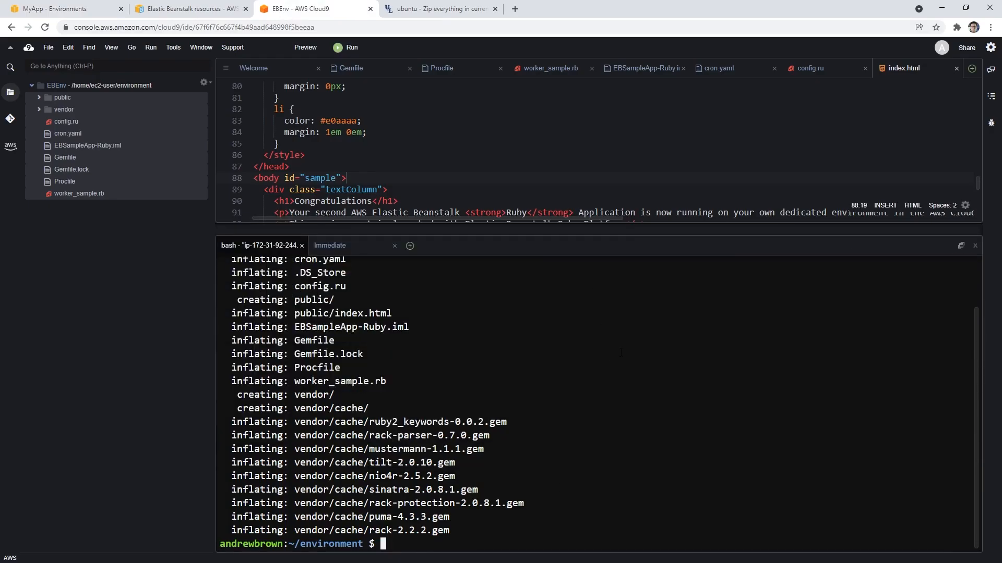
Step: Compare with the StackExchange answer and try to zip the current directory by running zip -f ruby2.zip . in the terminal
{"action": "type", "text": "zip"}
{"action": "left_click", "coordinate": [450, 15]}
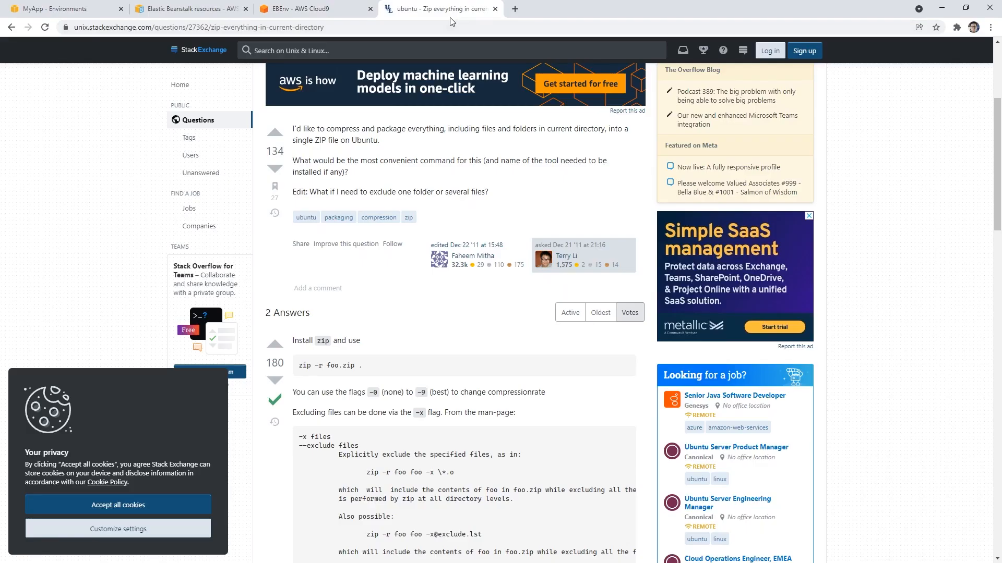
{"action": "left_click", "coordinate": [321, 9]}
{"action": "type", "text": "-r"}
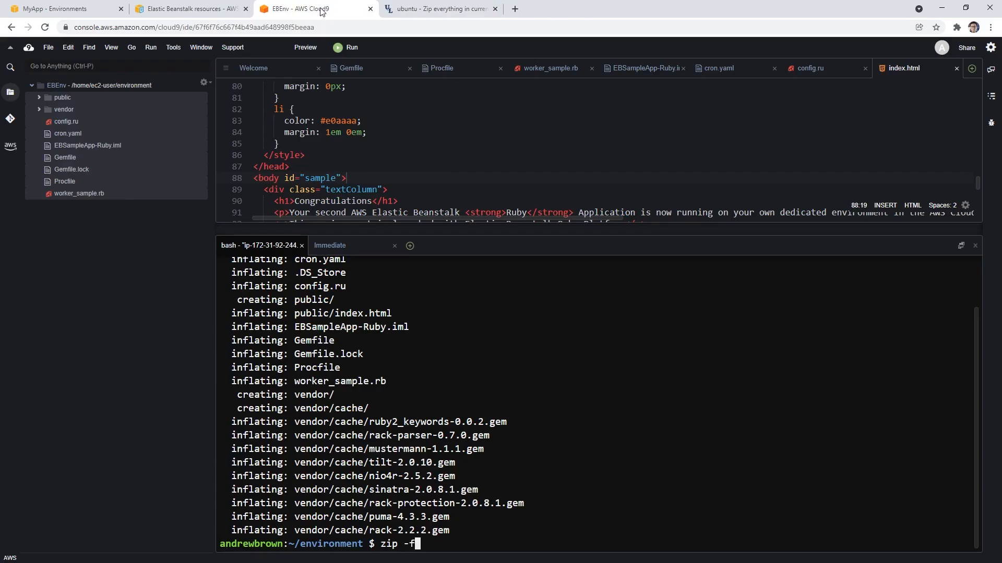
{"action": "left_click", "coordinate": [415, 15]}
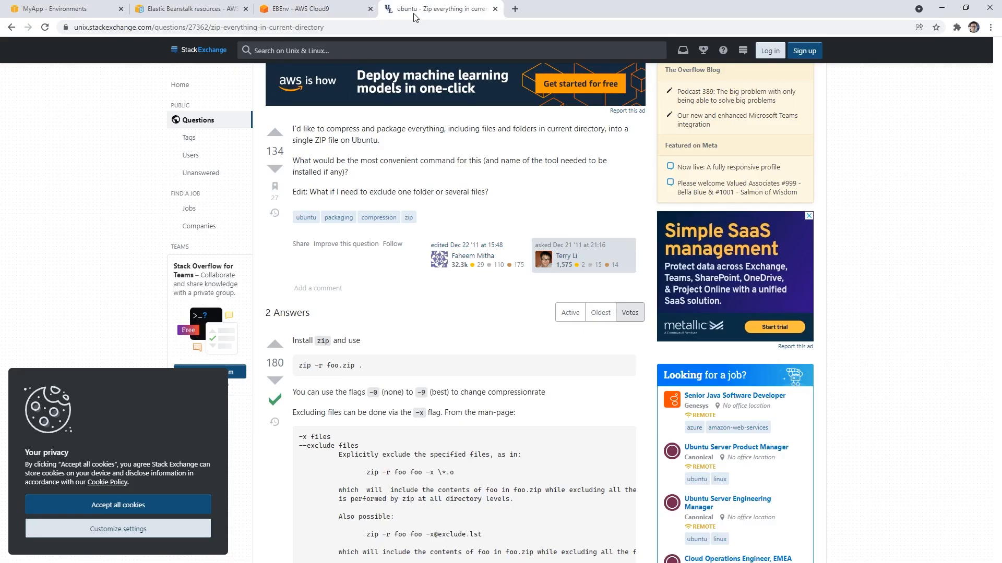
{"action": "left_click", "coordinate": [343, 10]}
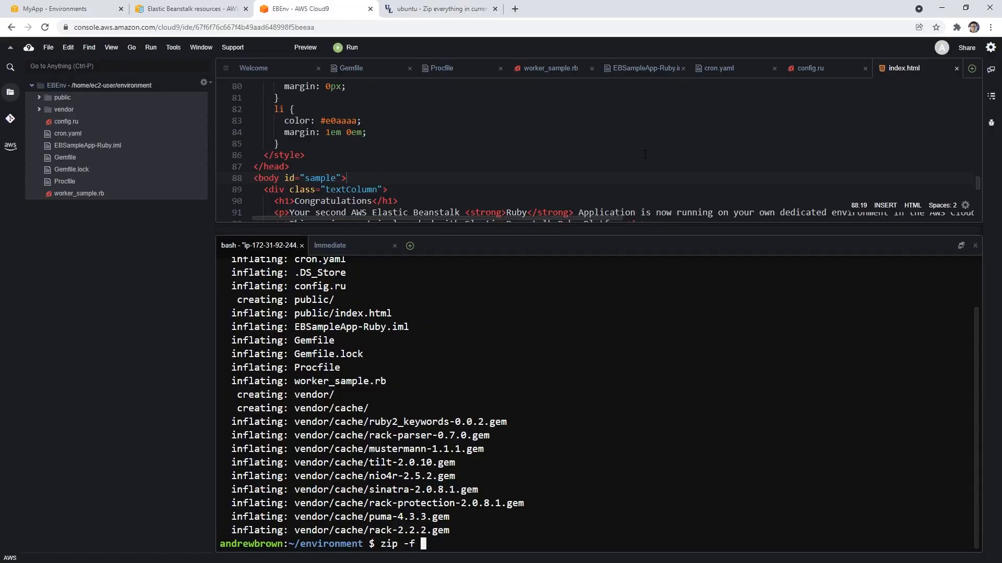
{"action": "type", "text": "ruby2.zip ."}
{"action": "key", "text": "Return"}
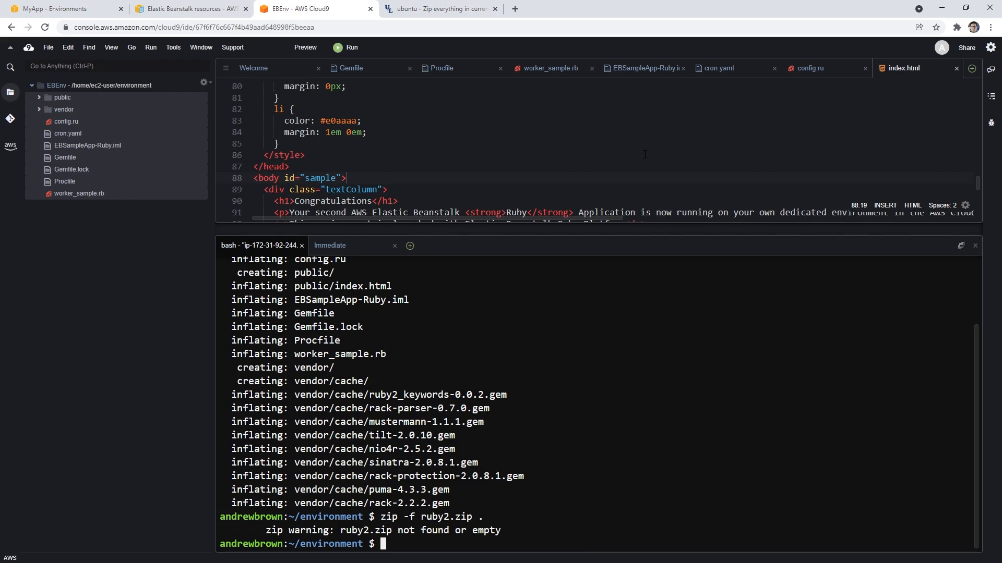
Step: Query the zip command by running whois zip in the terminal
{"action": "type", "text": "whois zip"}
{"action": "key", "text": "Return"}
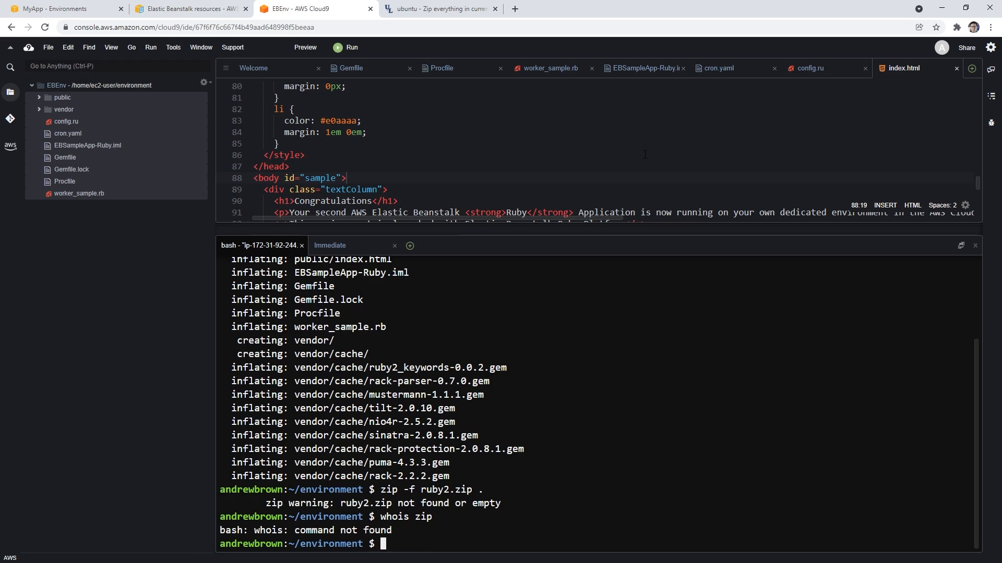
Step: Install the zip package with sudo yum install zip, and run zip without arguments to display its usage options
{"action": "type", "text": "yum install zip"}
{"action": "key", "text": "Return"}
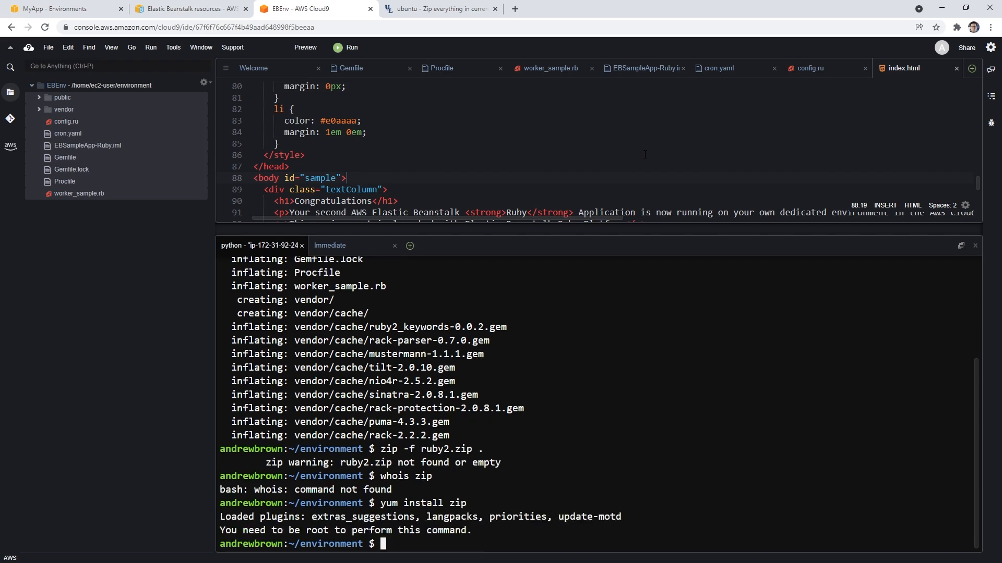
{"action": "key", "text": "Up"}
{"action": "key", "text": "Home"}
{"action": "type", "text": "sudo"}
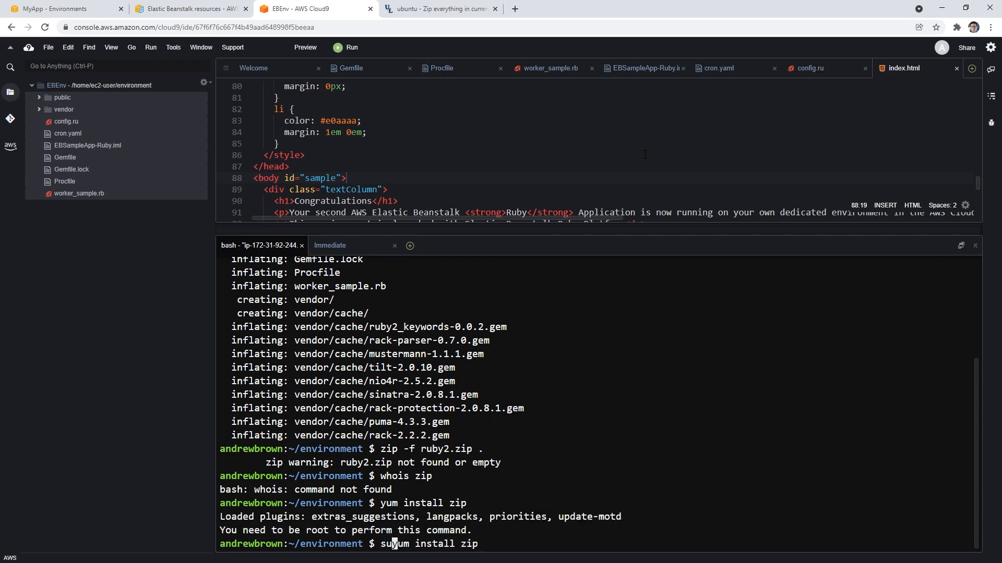
{"action": "key", "text": "Return"}
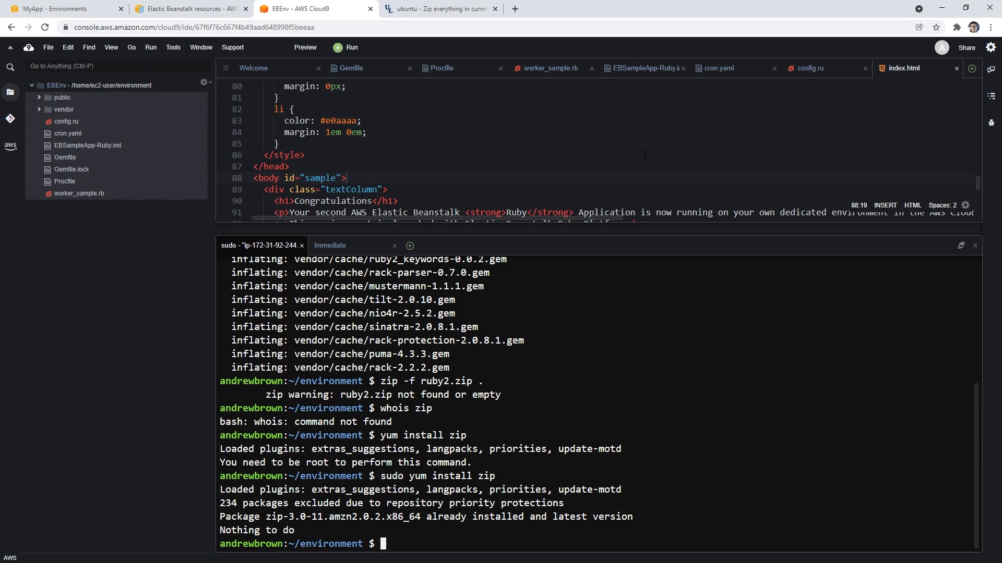
{"action": "type", "text": "zip"}
{"action": "key", "text": "Return"}
{"action": "key", "text": "Up"}
{"action": "key", "text": "Up"}
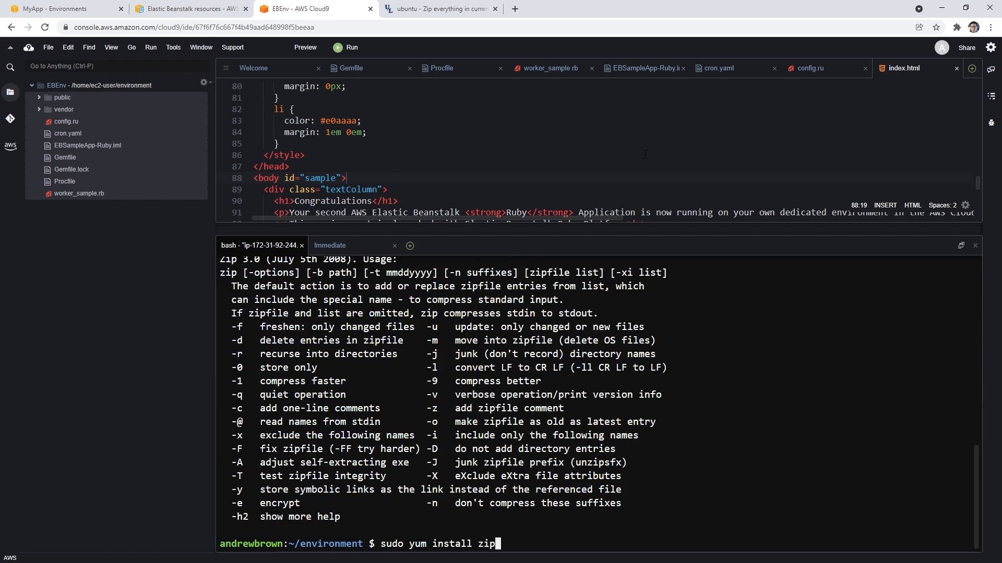
{"action": "key", "text": "Return"}
{"action": "key", "text": "Up"}
{"action": "key", "text": "ctrl+c"}
{"action": "key", "text": "Up"}
Step: Rerun the earlier zip -f ruby2.zip . command in the environment directory
{"action": "key", "text": "Up"}
{"action": "key", "text": "ctrl+c"}
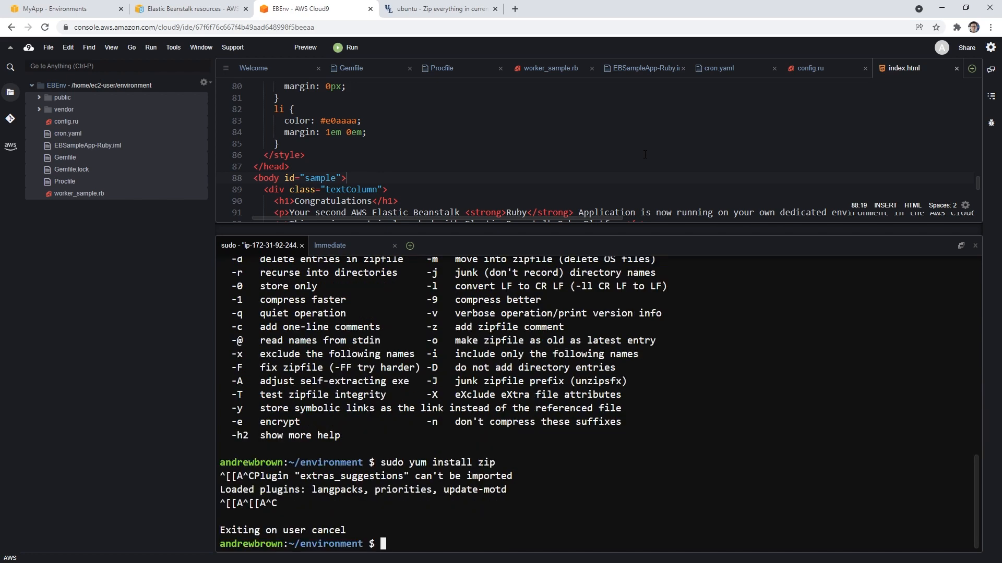
{"action": "key", "text": "Up"}
{"action": "key", "text": "Up"}
{"action": "key", "text": "Up"}
{"action": "key", "text": "Up"}
{"action": "key", "text": "Return"}
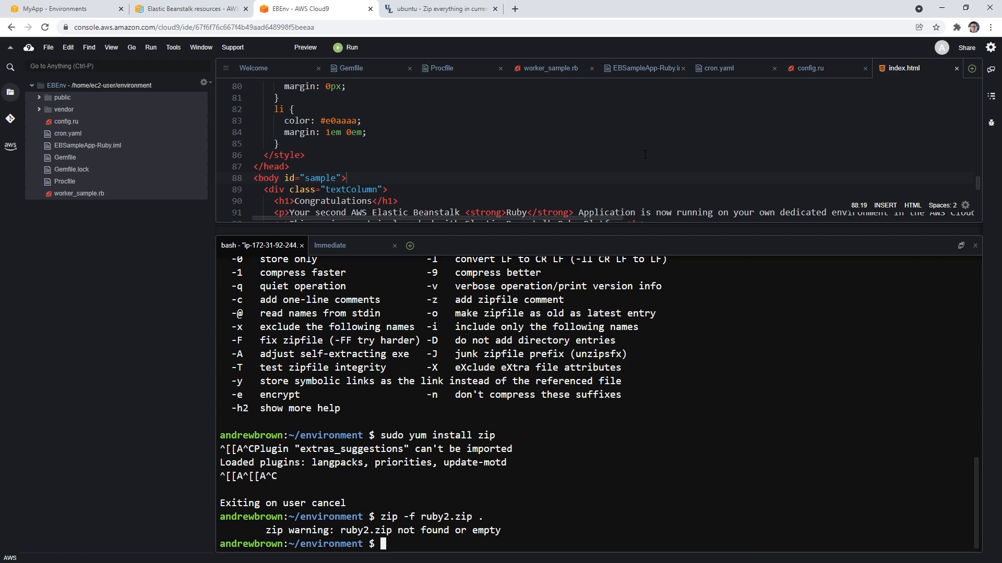
Step: Read the accepted StackExchange answer's zip command, compression flags and file exclusion examples
{"action": "left_click", "coordinate": [444, 16]}
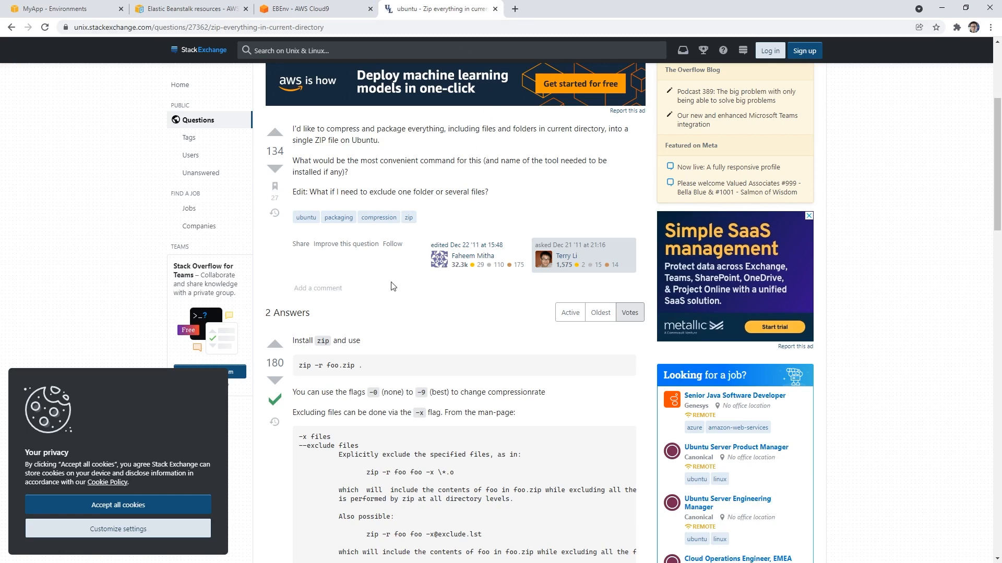
{"action": "scroll", "coordinate": [393, 287], "scroll_direction": "down", "scroll_amount": 1}
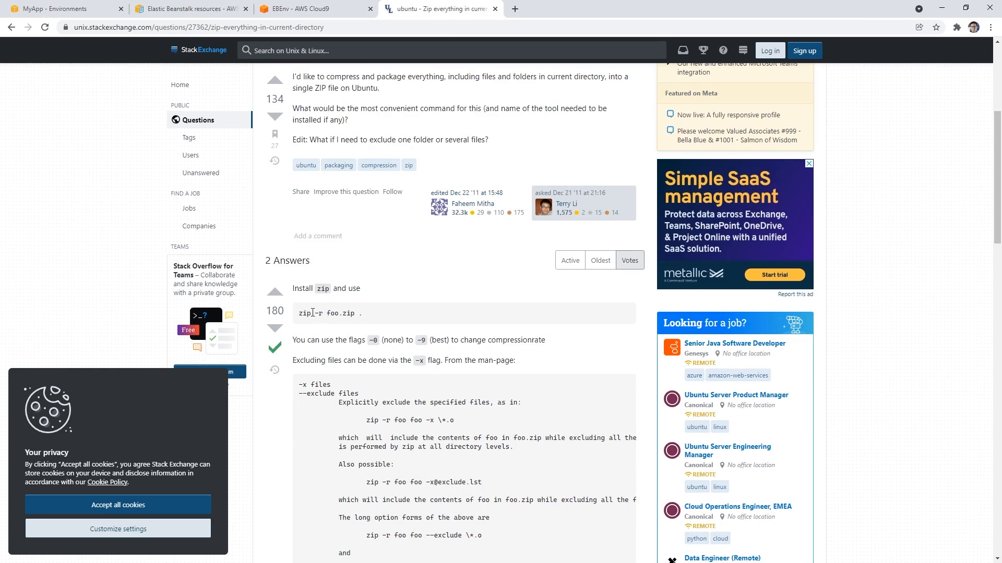
{"action": "left_click_drag", "start_coordinate": [299, 313], "coordinate": [381, 320]}
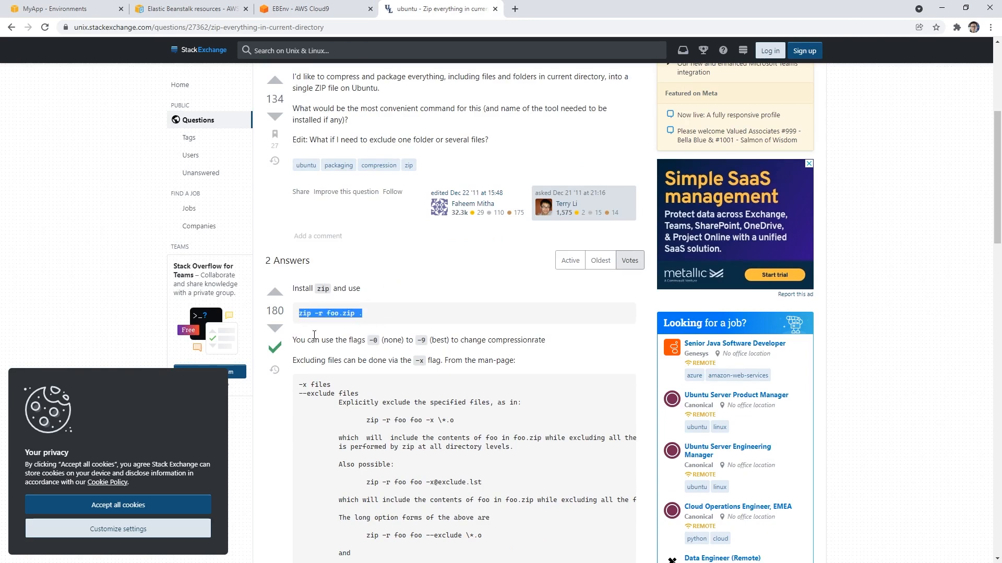
{"action": "left_click_drag", "start_coordinate": [321, 340], "coordinate": [542, 342]}
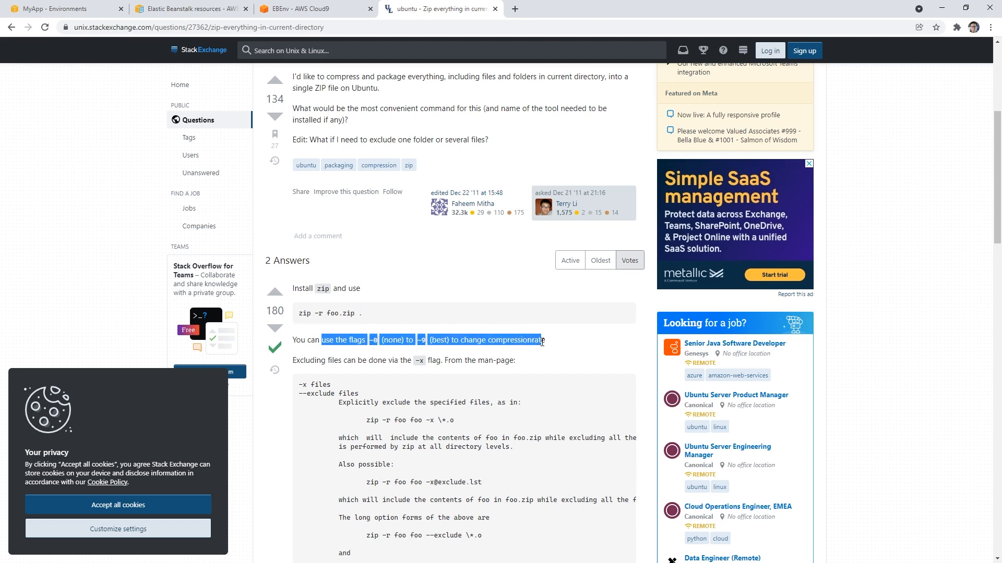
{"action": "scroll", "coordinate": [520, 326], "scroll_direction": "down", "scroll_amount": 1}
{"action": "scroll", "coordinate": [518, 313], "scroll_direction": "down", "scroll_amount": 7}
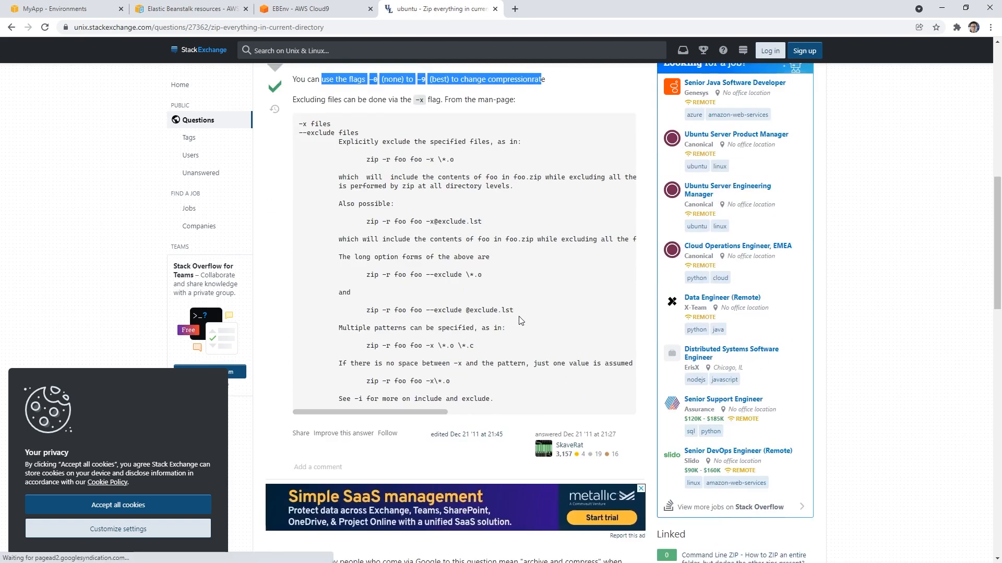
{"action": "scroll", "coordinate": [363, 133], "scroll_direction": "up", "scroll_amount": 9}
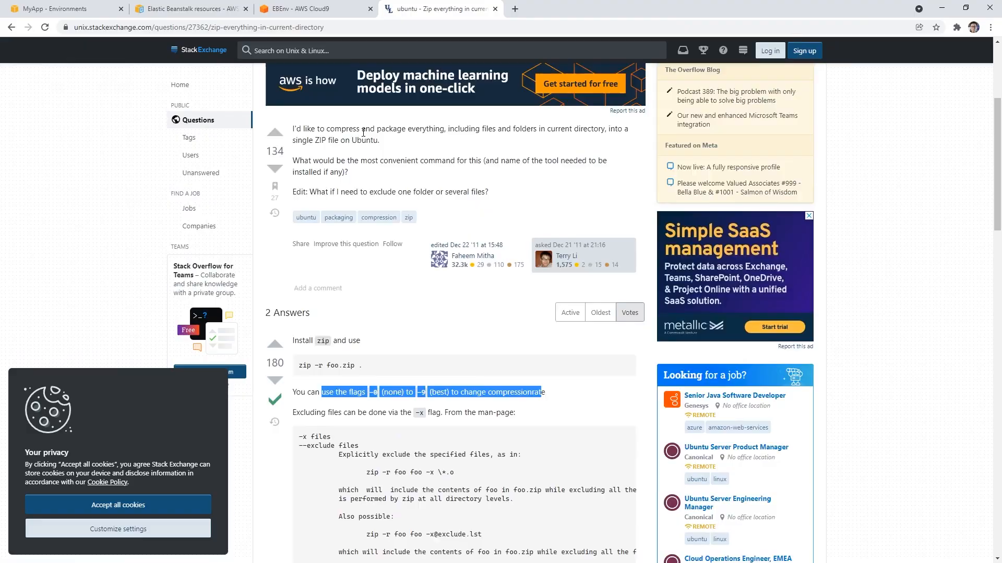
Step: Move to the parent directory in the Cloud9 terminal and try to zip the project folder with zip -f ruby2.zip environment/
{"action": "left_click", "coordinate": [309, 9]}
{"action": "type", "text": "cd .."}
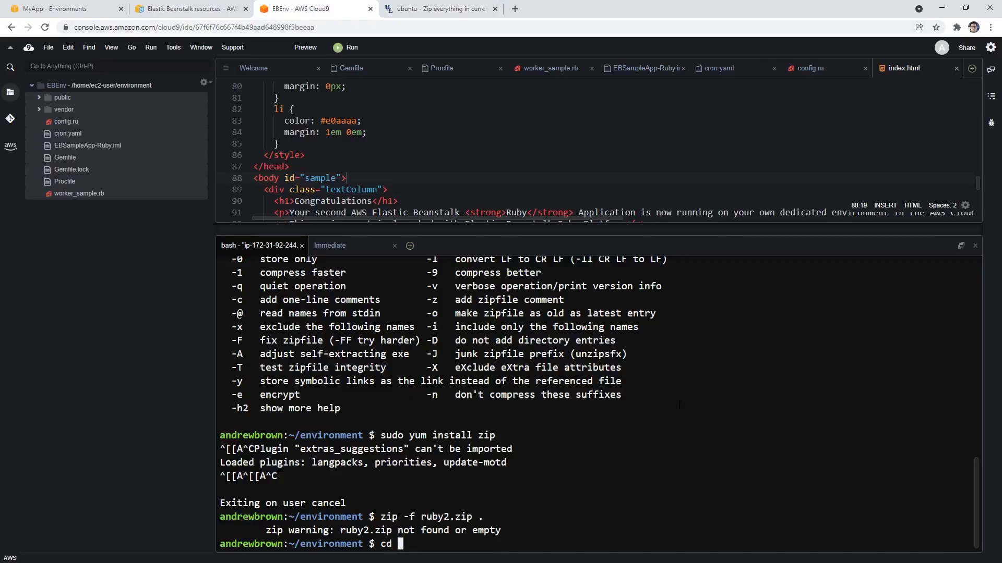
{"action": "key", "text": "Return"}
{"action": "key", "text": "Up"}
{"action": "key", "text": "Up"}
{"action": "key", "text": "BackSpace"}
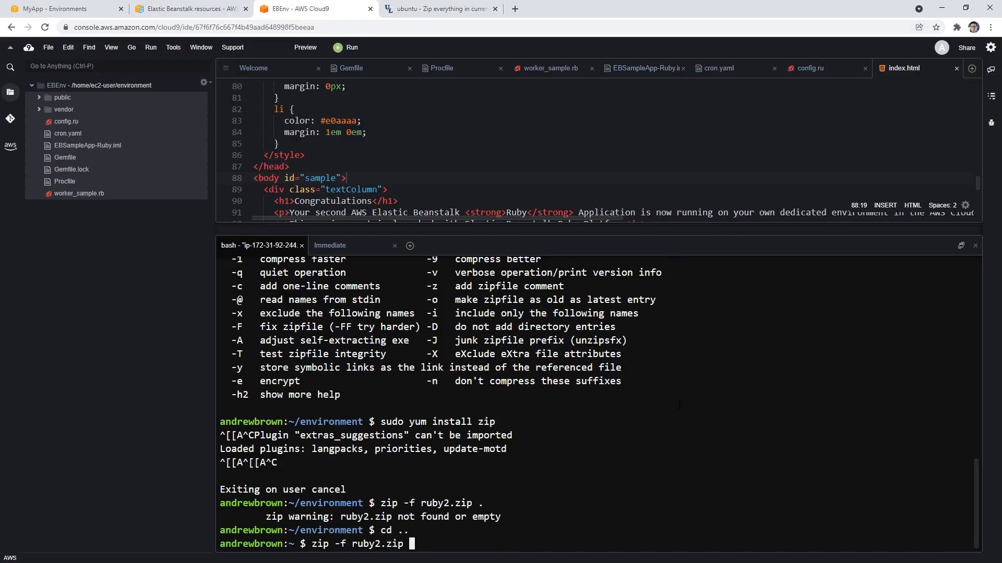
{"action": "type", "text": "environment/"}
{"action": "key", "text": "Return"}
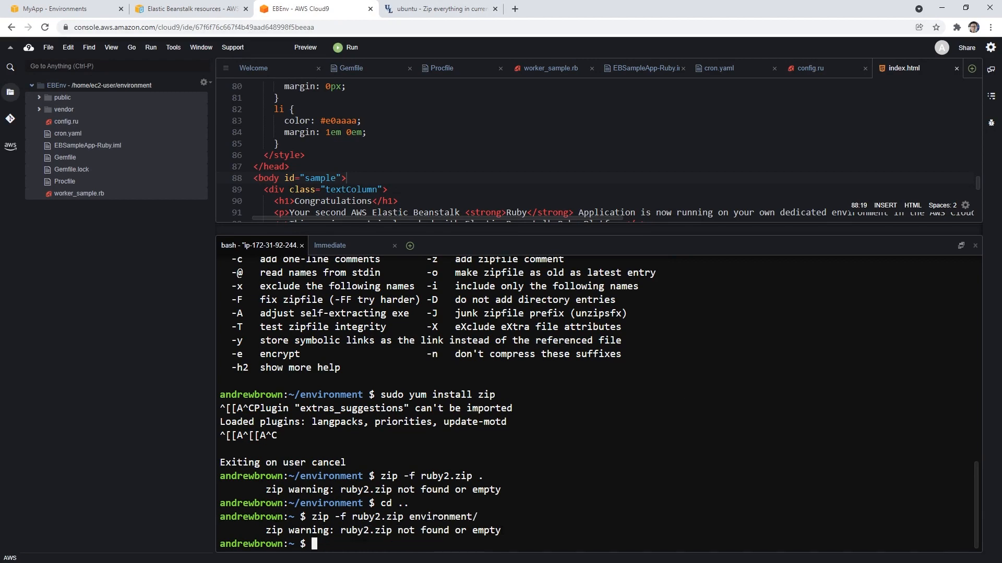
{"action": "left_click_drag", "start_coordinate": [501, 531], "coordinate": [290, 532]}
Step: Recheck the StackExchange page for the zip syntax and the alternative tar answer
{"action": "left_click", "coordinate": [431, 11]}
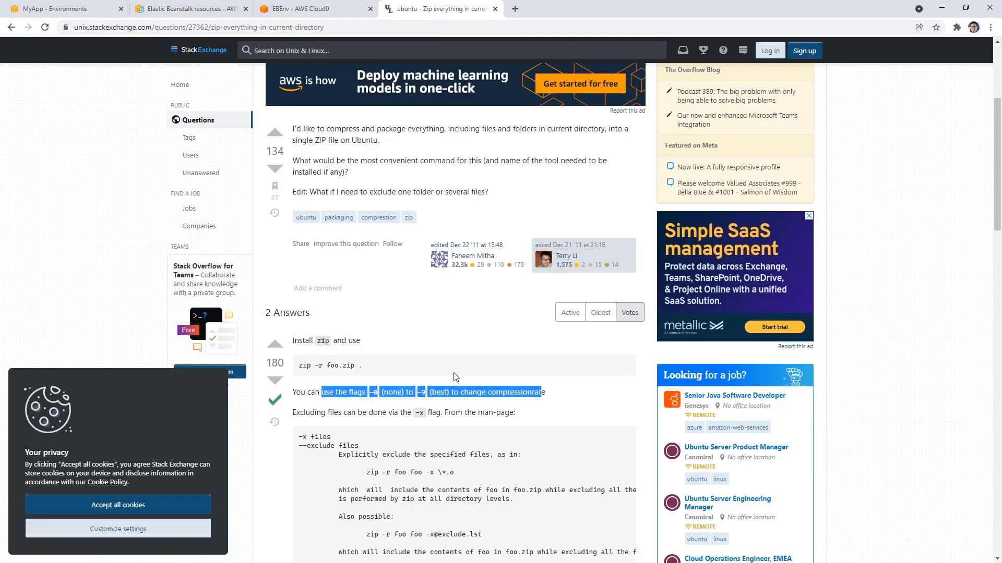
{"action": "scroll", "coordinate": [452, 376], "scroll_direction": "up", "scroll_amount": 5}
{"action": "scroll", "coordinate": [443, 373], "scroll_direction": "down", "scroll_amount": 4}
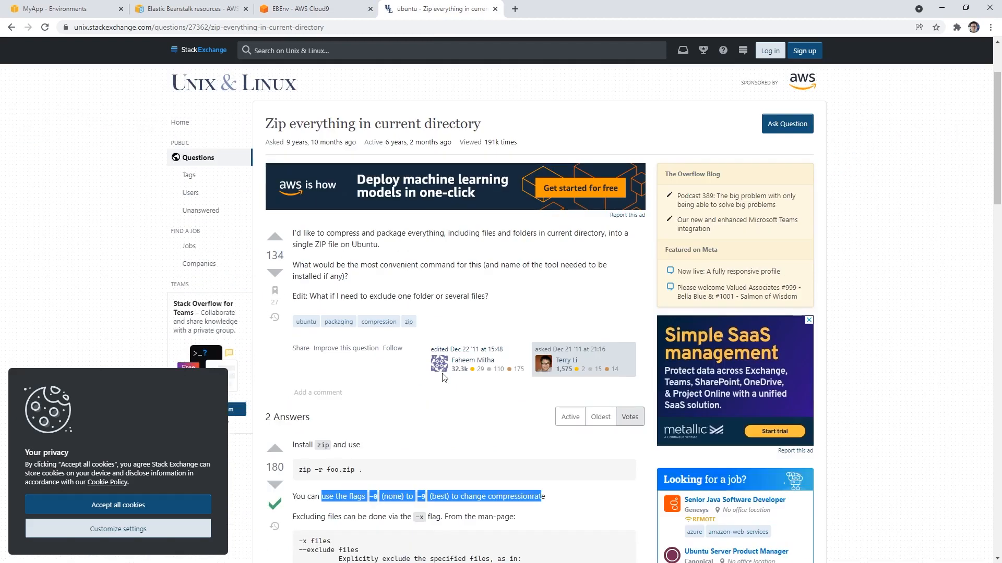
{"action": "scroll", "coordinate": [443, 373], "scroll_direction": "down", "scroll_amount": 10}
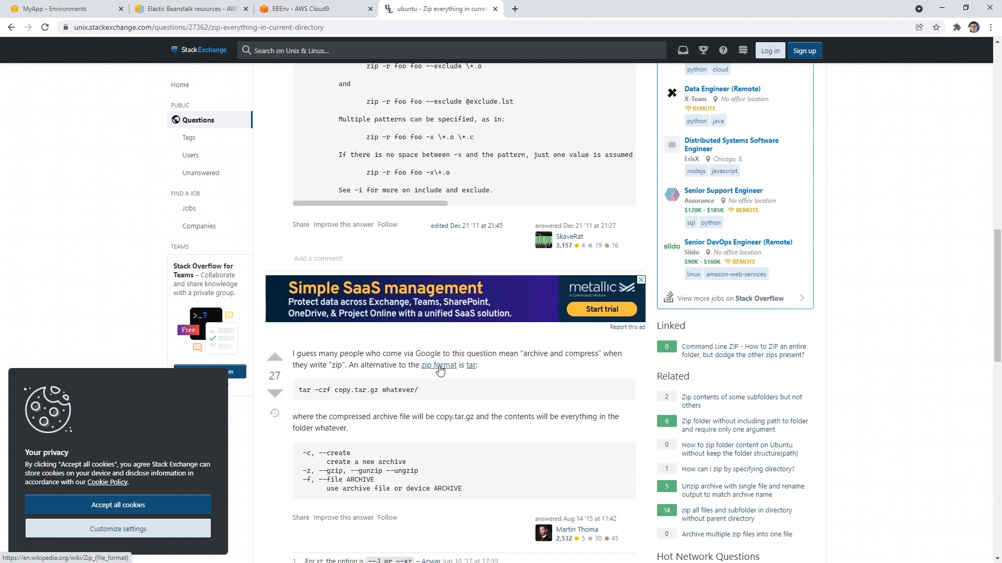
{"action": "scroll", "coordinate": [439, 370], "scroll_direction": "down", "scroll_amount": 5}
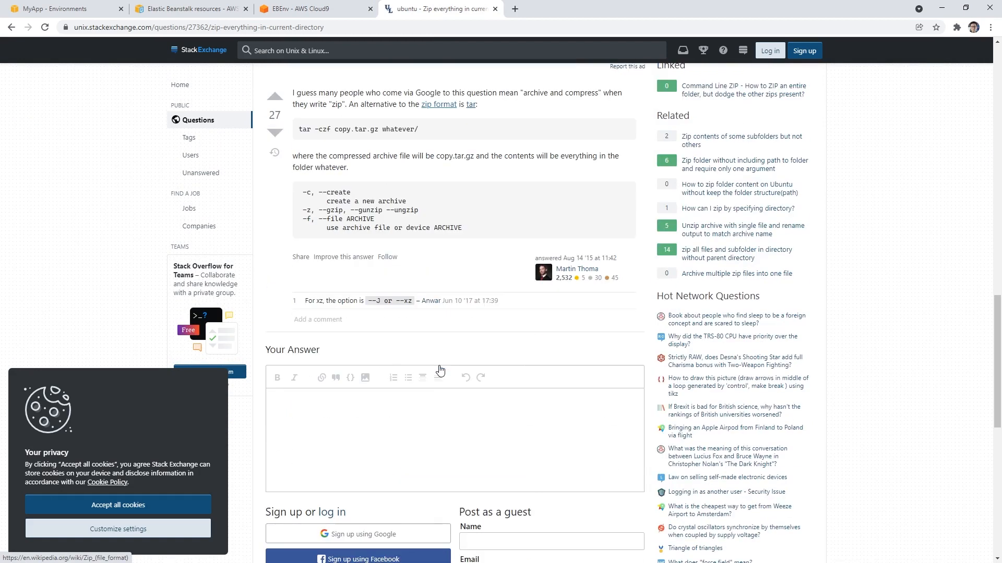
Step: Return to the Super User question and read its accepted answer on zipping a folder's contents without the top directory
{"action": "left_click", "coordinate": [11, 27]}
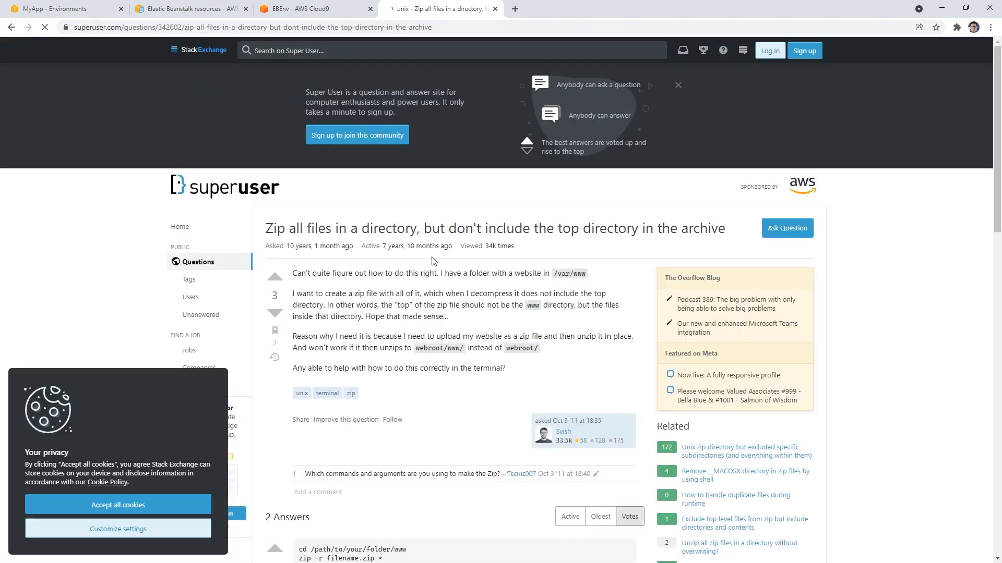
{"action": "scroll", "coordinate": [367, 270], "scroll_direction": "down", "scroll_amount": 6}
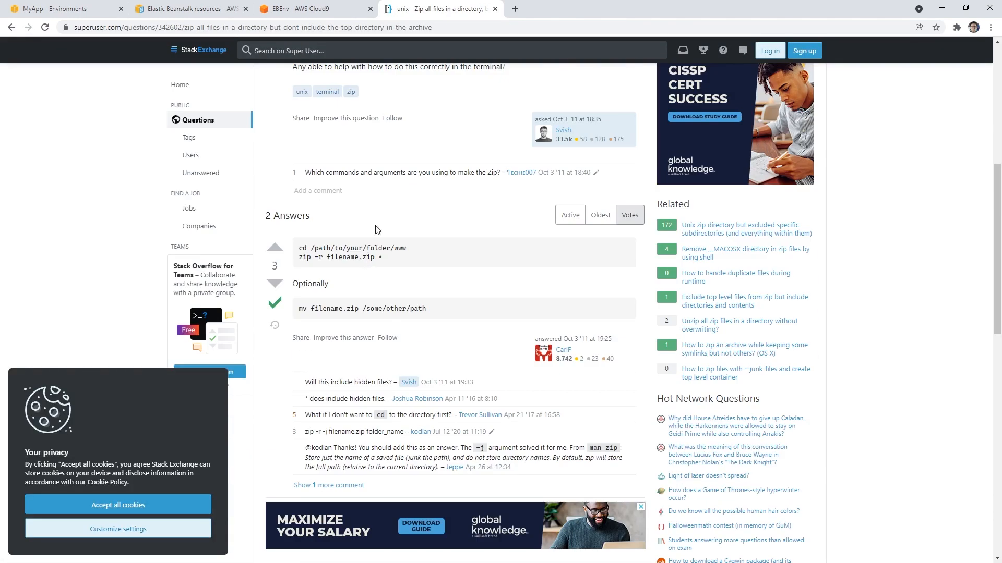
Step: In the Cloud9 terminal, try zip -f ruby2.zip * in the home directory, then change back into environment/
{"action": "left_click", "coordinate": [320, 9]}
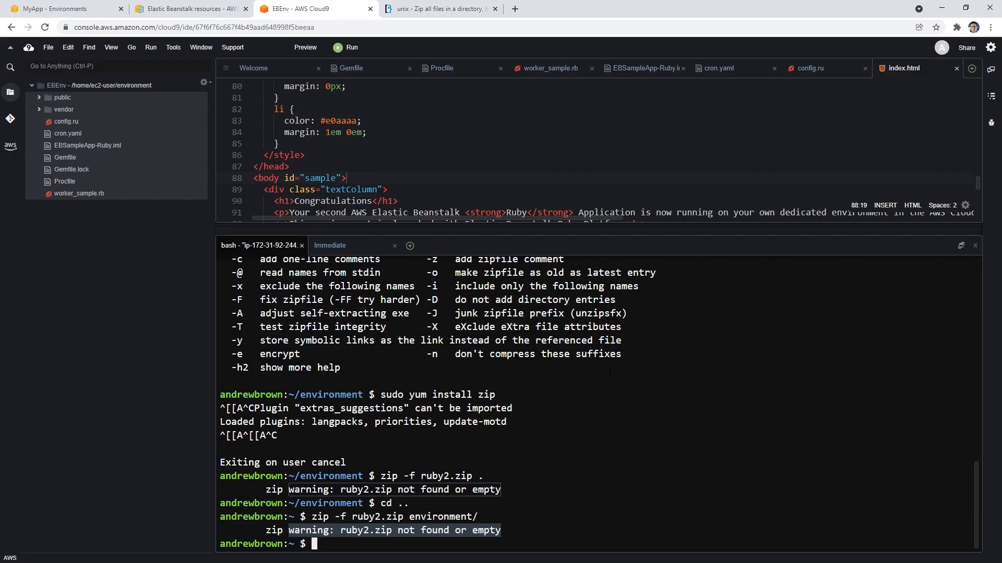
{"action": "key", "text": "Up"}
{"action": "key", "text": "Up"}
{"action": "key", "text": "Up"}
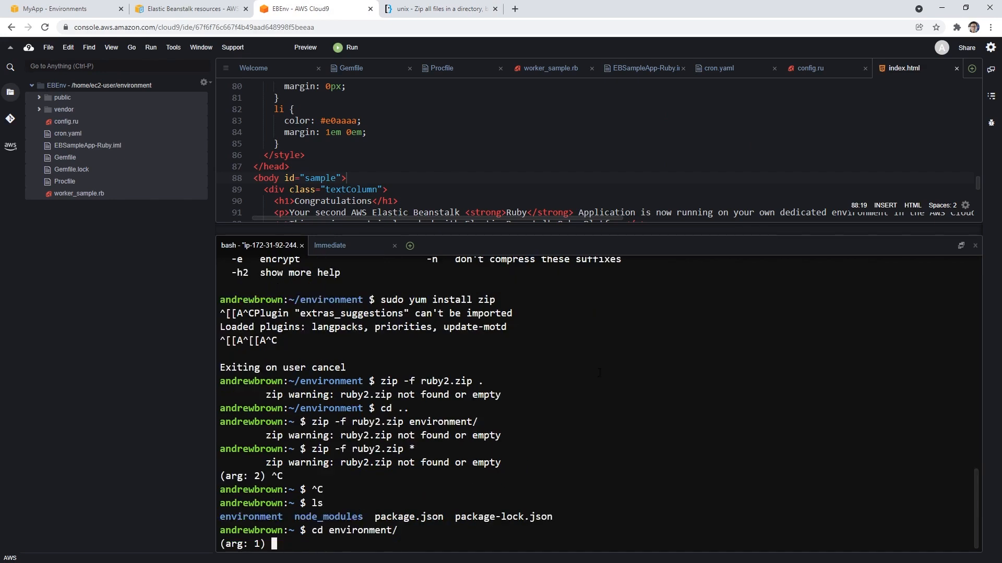
{"action": "key", "text": "ctrl+c"}
{"action": "key", "text": "ctrl+c"}
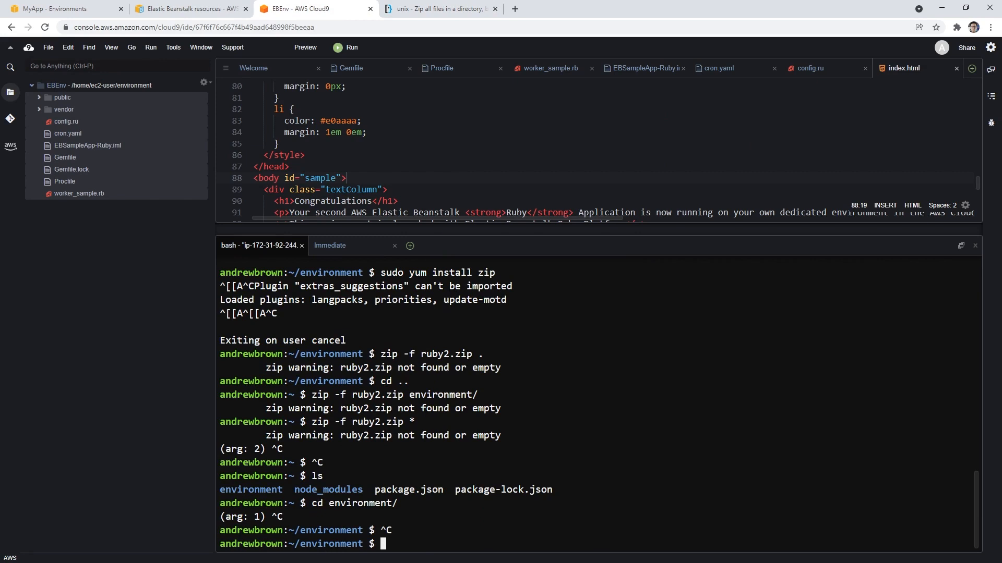
Step: Zip everything in the environment directory recursively with zip -r ruby2.zip *
{"action": "left_click", "coordinate": [584, 413]}
{"action": "key", "text": "Up"}
{"action": "key", "text": "Up"}
{"action": "key", "text": "Up"}
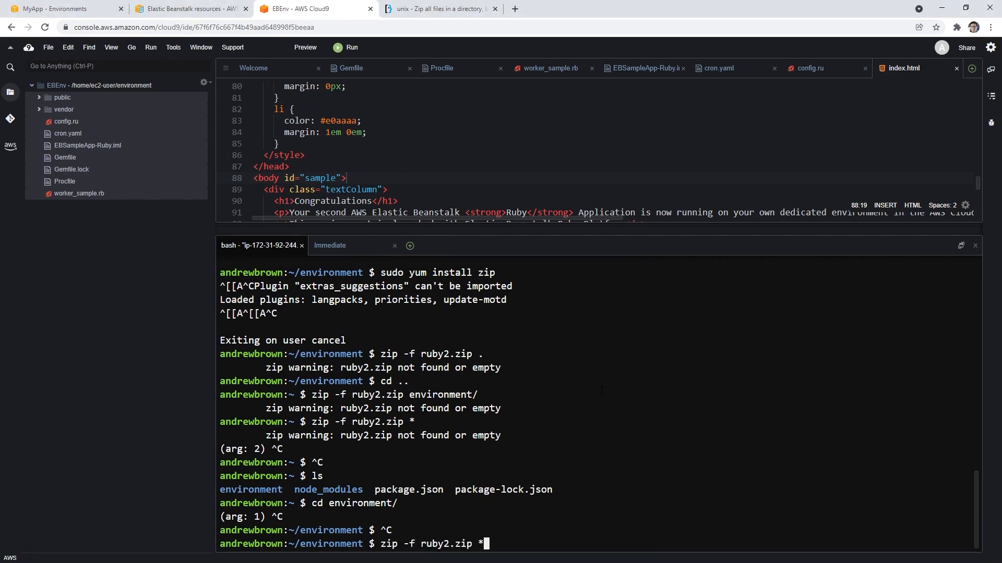
{"action": "key", "text": "Left"}
{"action": "key", "text": "Left"}
{"action": "key", "text": "Left"}
{"action": "key", "text": "Left"}
{"action": "key", "text": "Left"}
{"action": "key", "text": "Left"}
{"action": "key", "text": "Left"}
{"action": "key", "text": "Left"}
{"action": "key", "text": "Left"}
{"action": "key", "text": "Left"}
{"action": "key", "text": "Left"}
{"action": "key", "text": "Left"}
{"action": "key", "text": "BackSpace"}
{"action": "type", "text": "r"}
{"action": "key", "text": "Return"}
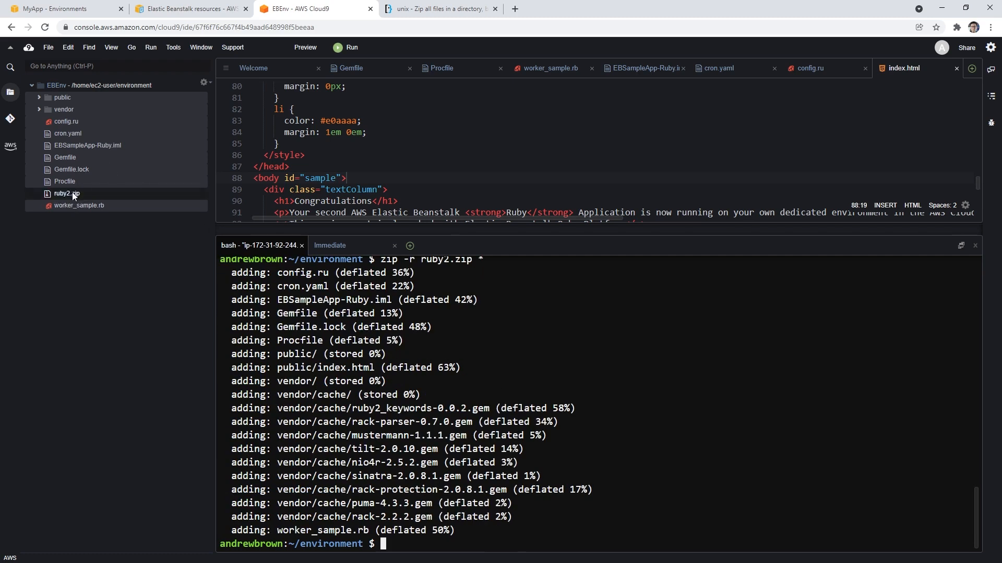
Step: Download ruby2.zip from the Cloud9 project files to the local computer
{"action": "right_click", "coordinate": [73, 191]}
{"action": "left_click", "coordinate": [64, 205]}
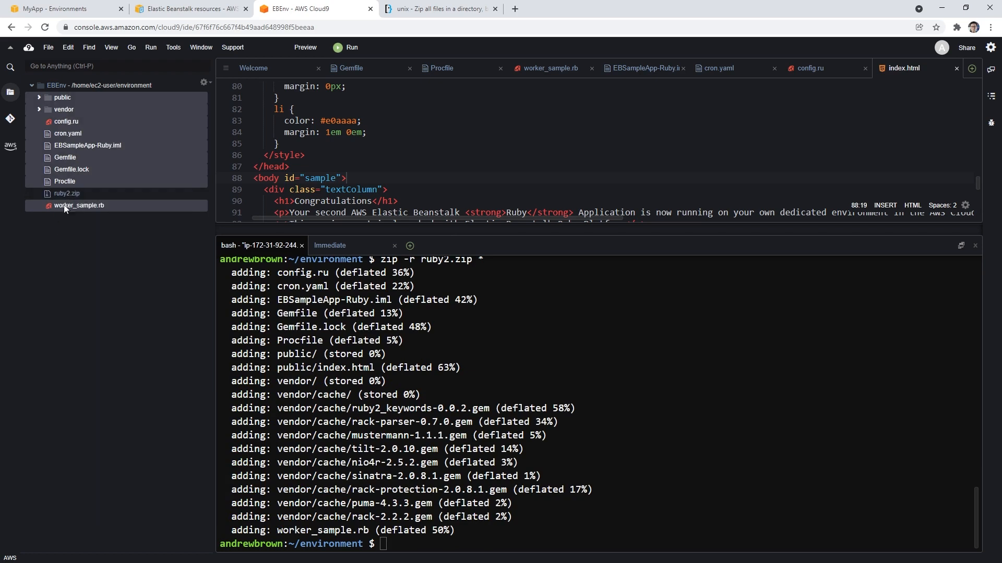
{"action": "left_click", "coordinate": [92, 194]}
{"action": "right_click", "coordinate": [94, 193]}
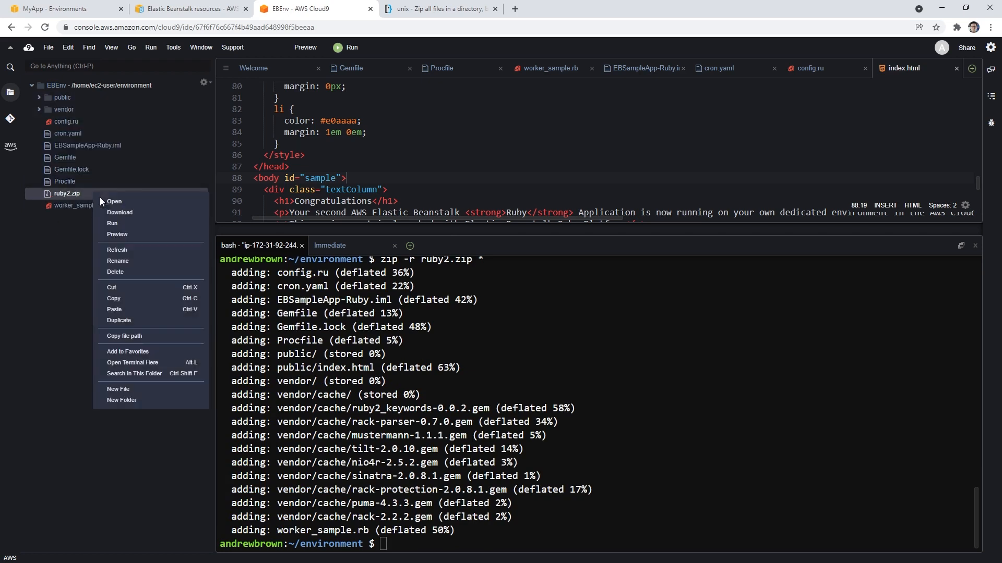
{"action": "left_click", "coordinate": [142, 214]}
Step: Locate the downloaded ruby2.zip in its folder, check the archive's contents in WinRAR and close it
{"action": "left_click", "coordinate": [111, 548]}
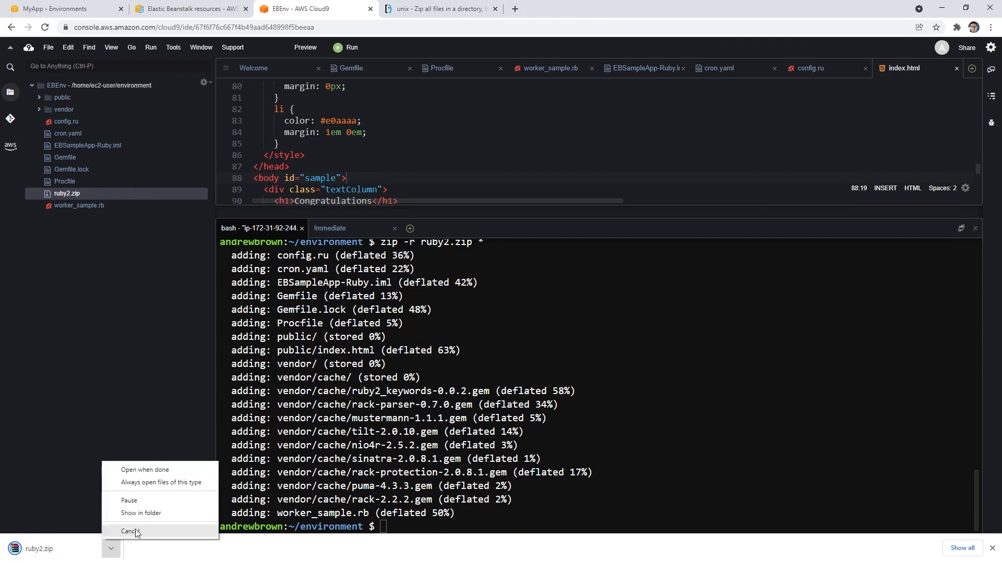
{"action": "left_click", "coordinate": [157, 514]}
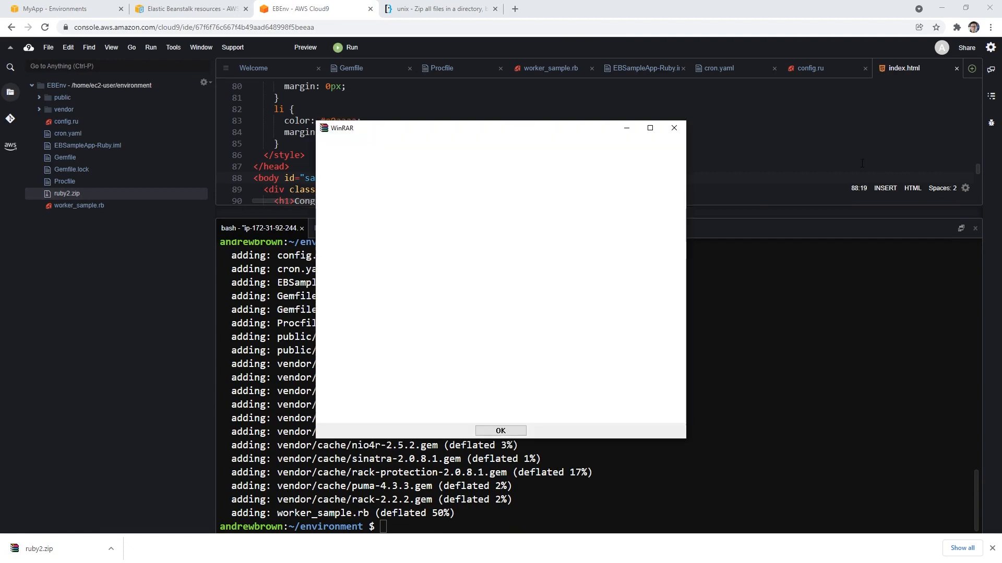
{"action": "left_click", "coordinate": [673, 128]}
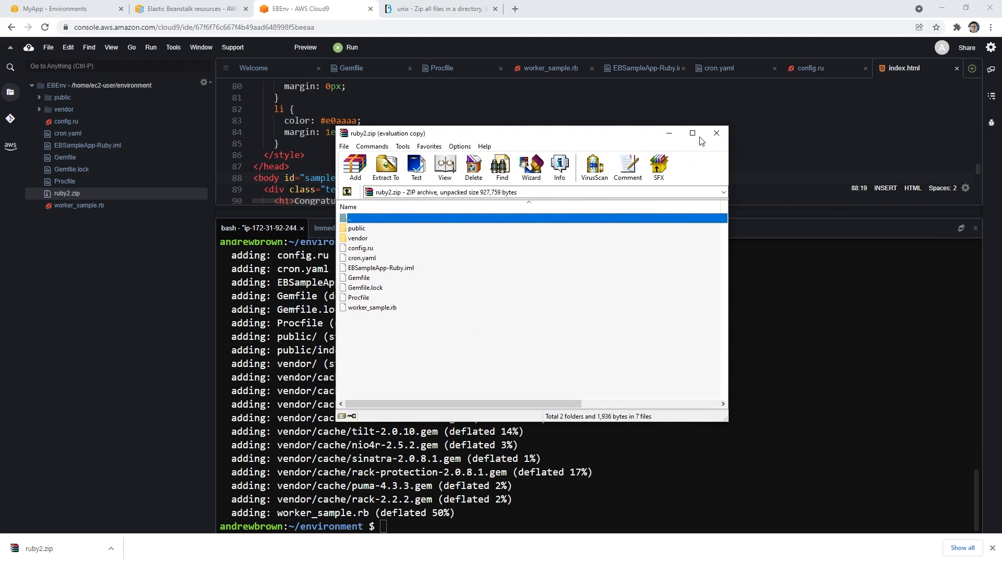
{"action": "left_click", "coordinate": [717, 134]}
Step: In the Elastic Beanstalk console, start an upload and deploy for Myapp-env and select ruby2.zip from the Desktop
{"action": "left_click", "coordinate": [94, 12]}
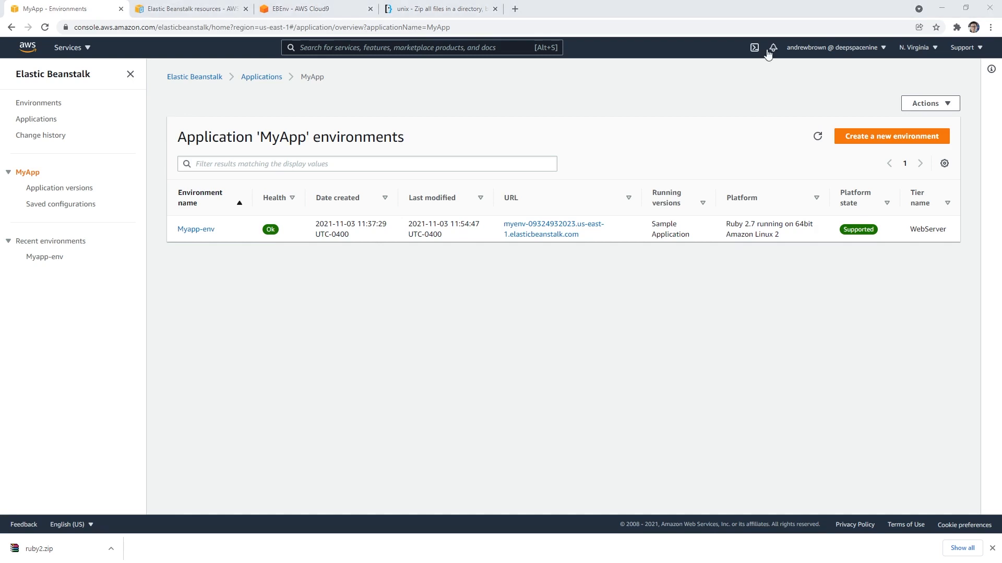
{"action": "left_click", "coordinate": [204, 236]}
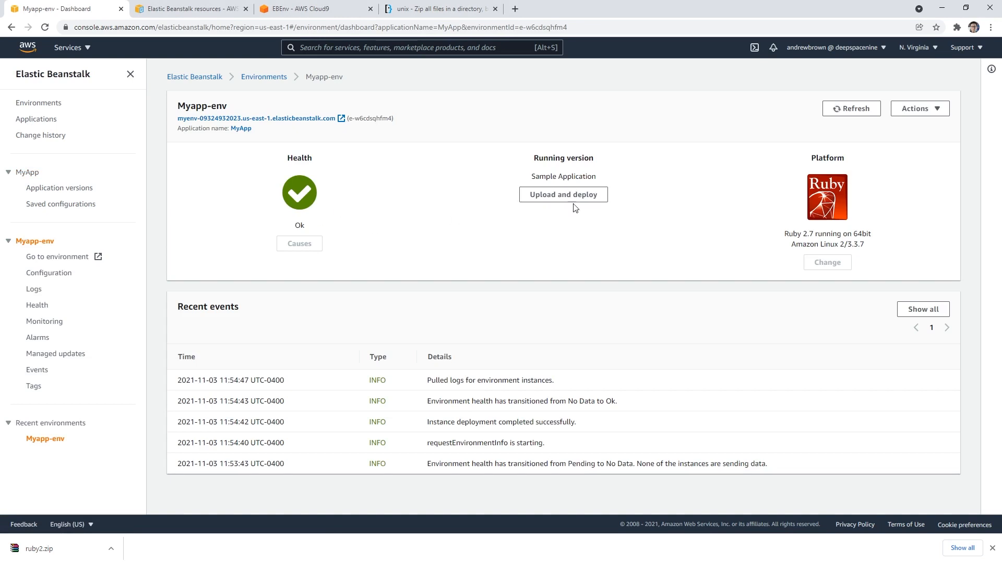
{"action": "left_click", "coordinate": [572, 197]}
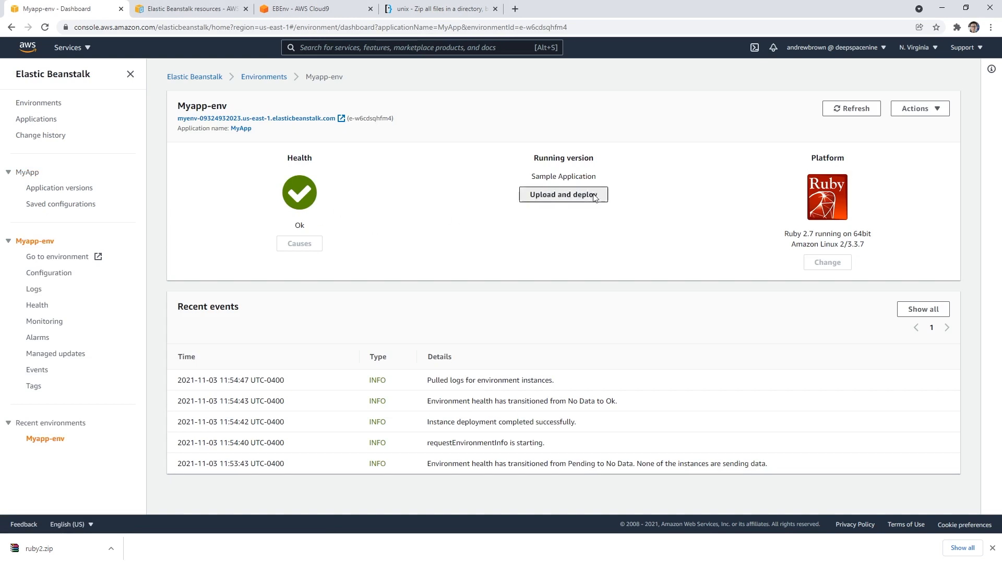
{"action": "left_click", "coordinate": [407, 284]}
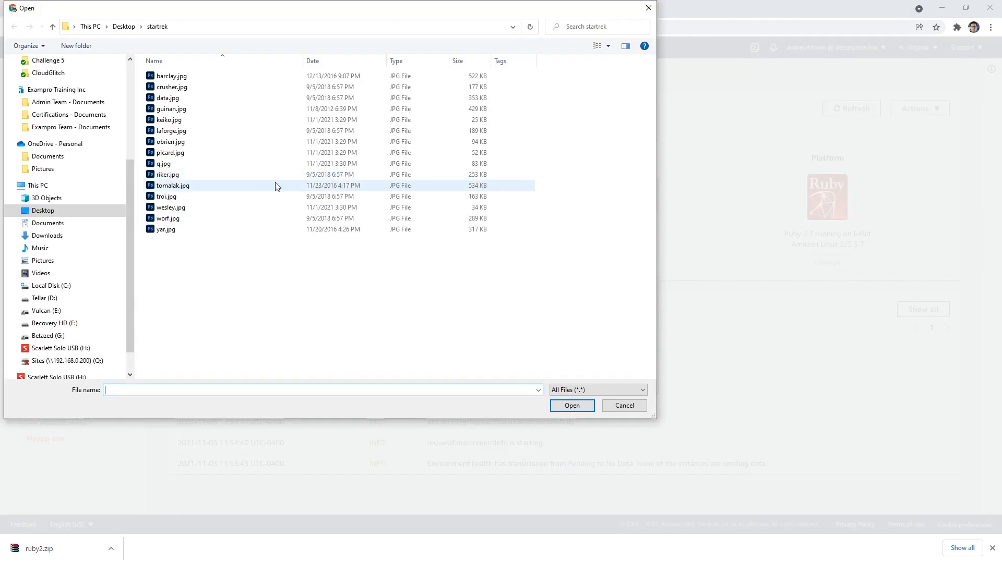
{"action": "scroll", "coordinate": [79, 94], "scroll_direction": "up", "scroll_amount": 5}
{"action": "left_click", "coordinate": [43, 81]}
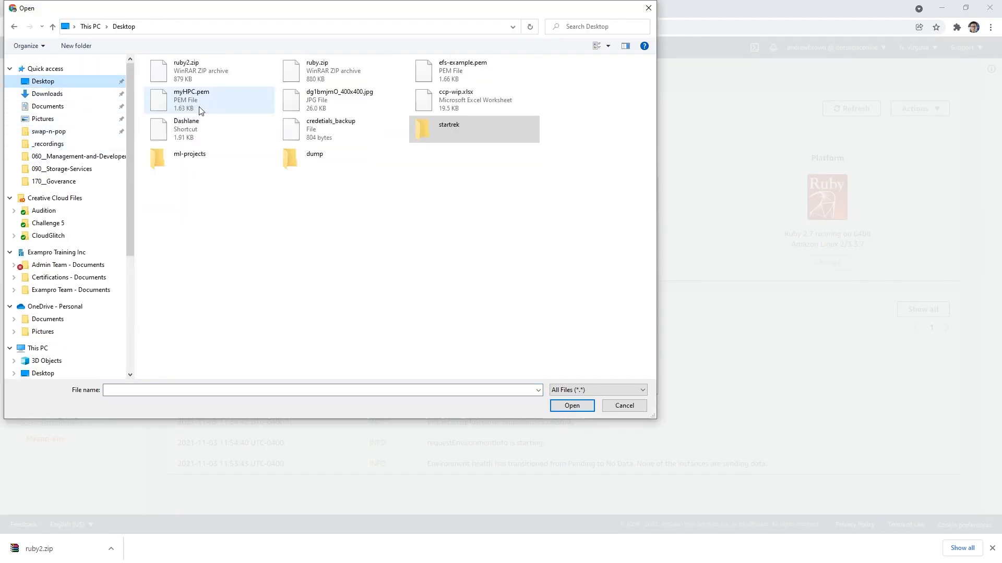
{"action": "left_click", "coordinate": [208, 65]}
{"action": "left_click", "coordinate": [572, 406]}
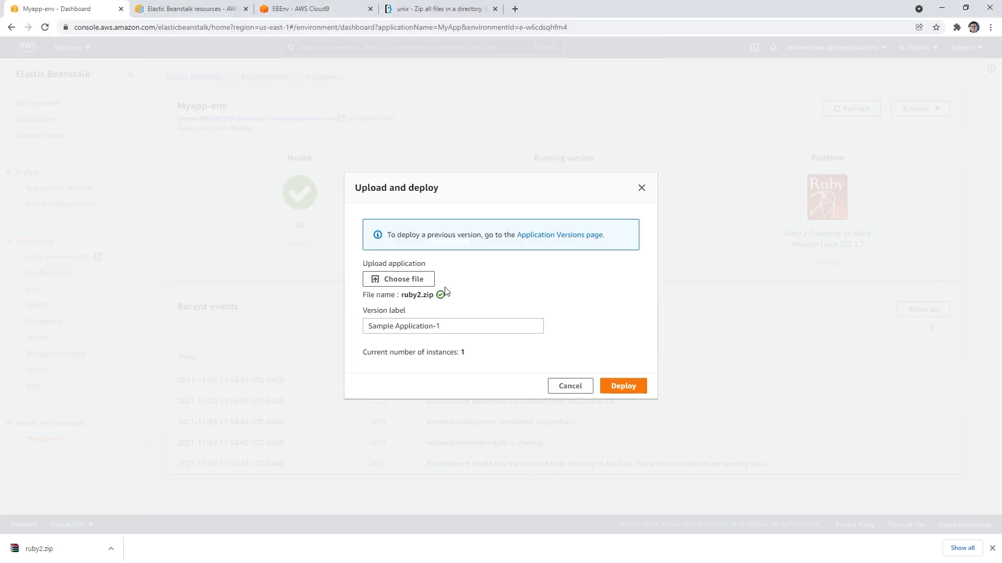
Step: Set the version label to 2 and deploy the uploaded ruby2.zip to the environment
{"action": "left_click", "coordinate": [457, 328]}
{"action": "left_click_drag", "start_coordinate": [457, 328], "coordinate": [296, 320]}
{"action": "type", "text": "Ruby2"}
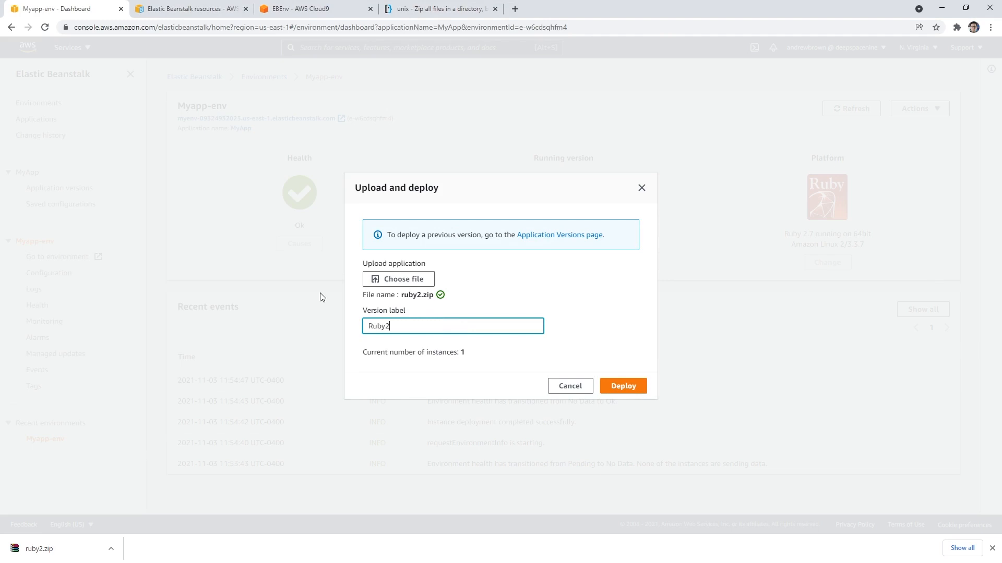
{"action": "left_click_drag", "start_coordinate": [391, 326], "coordinate": [338, 331]}
{"action": "key", "text": "BackSpace"}
{"action": "left_click", "coordinate": [632, 389]}
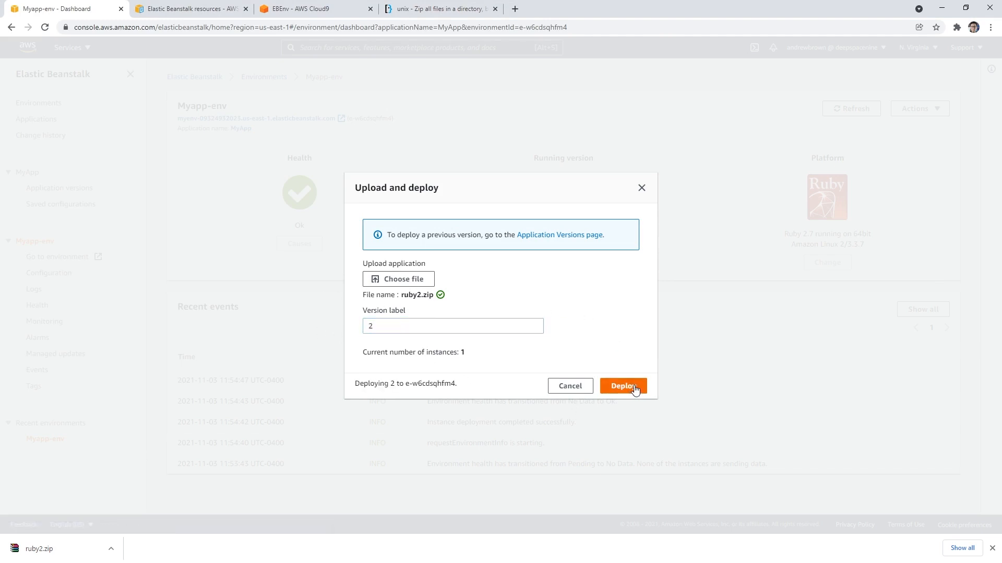
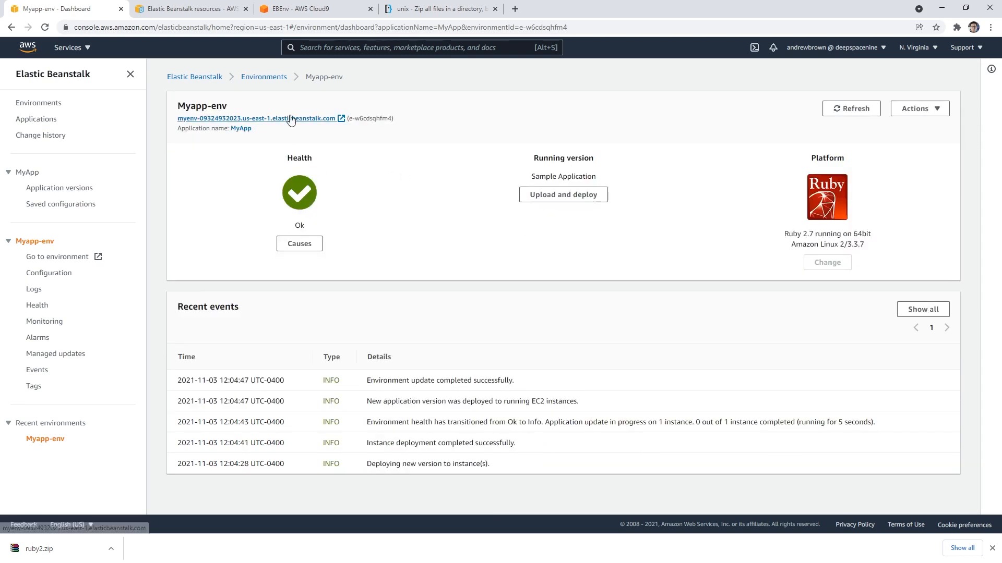
Step: Close the three other browser tabs, leaving only the Myapp-env dashboard open
{"action": "left_click", "coordinate": [246, 9]}
{"action": "left_click", "coordinate": [246, 9]}
{"action": "left_click", "coordinate": [246, 9]}
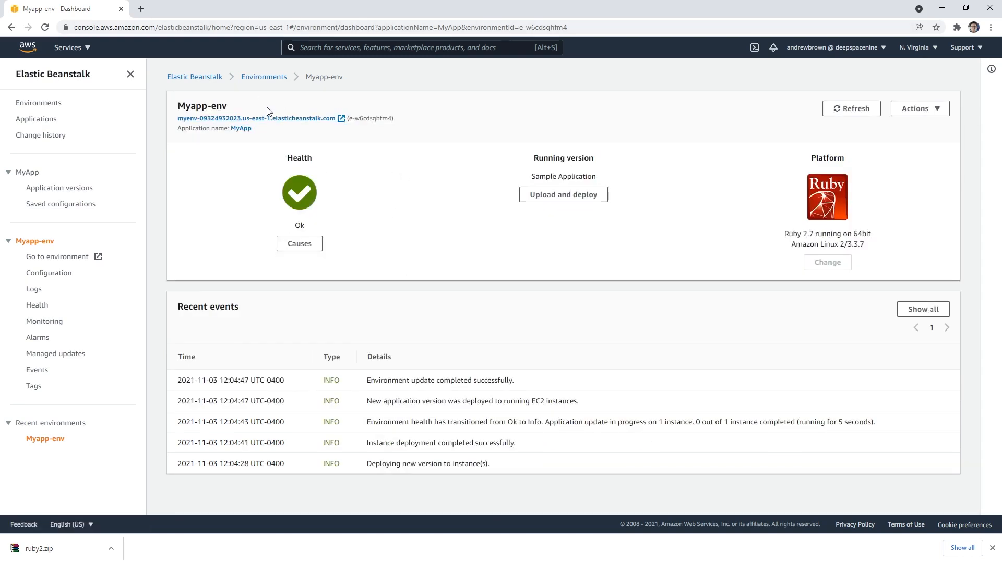
Step: Open the Myapp-env URL in a separate tab, check the edited text on the deployed welcome page, and close the page
{"action": "right_click", "coordinate": [280, 123]}
{"action": "left_click", "coordinate": [281, 123]}
{"action": "left_click", "coordinate": [199, 13]}
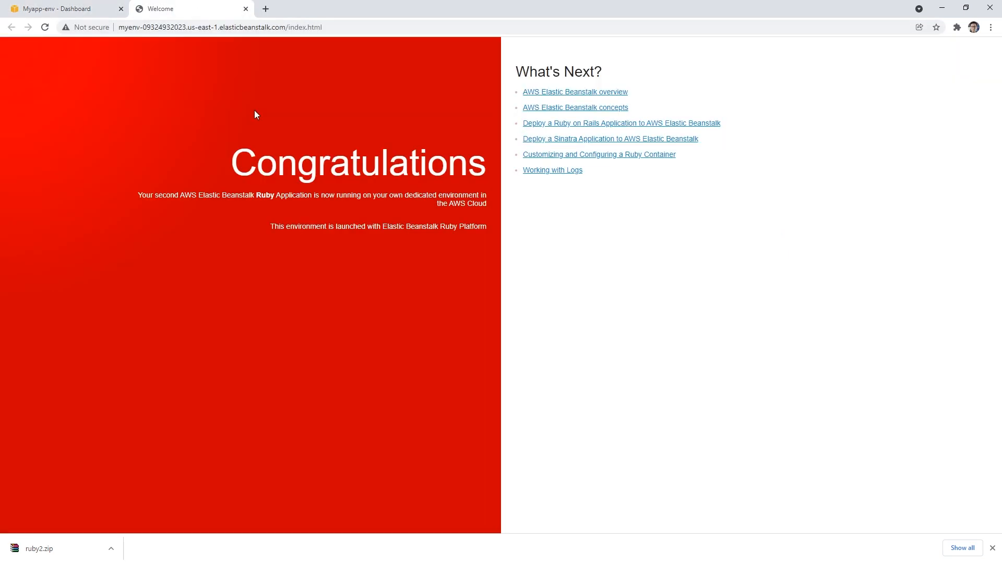
{"action": "left_click_drag", "start_coordinate": [139, 195], "coordinate": [172, 196]}
{"action": "double_click", "coordinate": [168, 196]}
{"action": "left_click", "coordinate": [93, 9]}
{"action": "left_click", "coordinate": [200, 13]}
{"action": "left_click", "coordinate": [245, 9]}
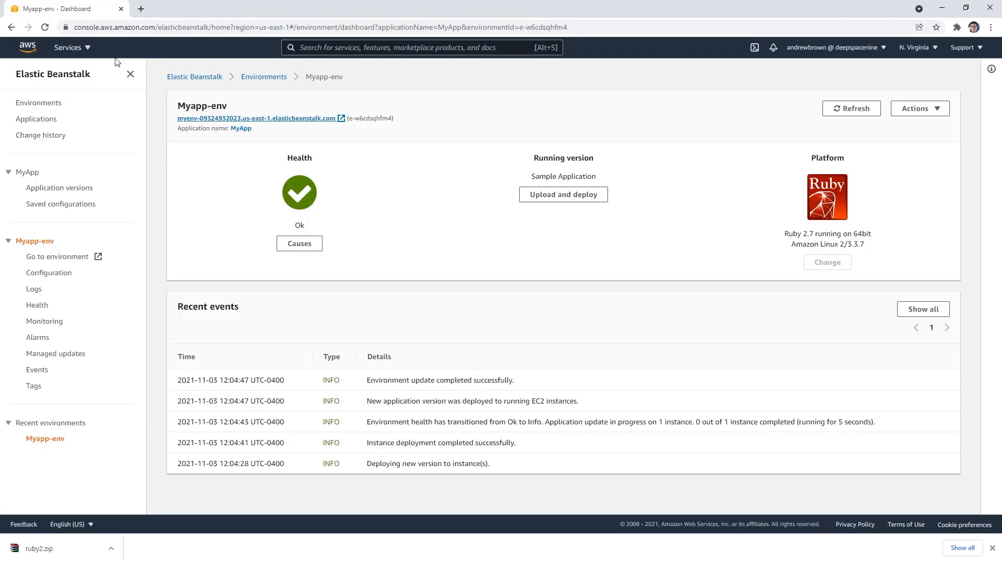
Step: Open Cloud9 from the AWS console in a separate tab and delete the EBEnv environment, confirming with "Delete"
{"action": "right_click", "coordinate": [31, 46]}
{"action": "left_click", "coordinate": [59, 53]}
{"action": "left_click", "coordinate": [168, 11]}
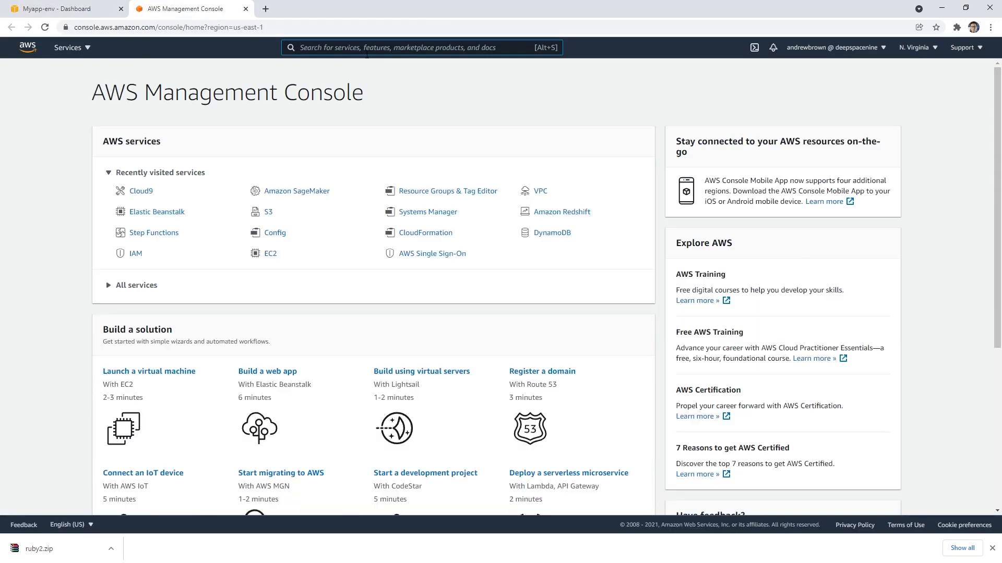
{"action": "left_click", "coordinate": [149, 191]}
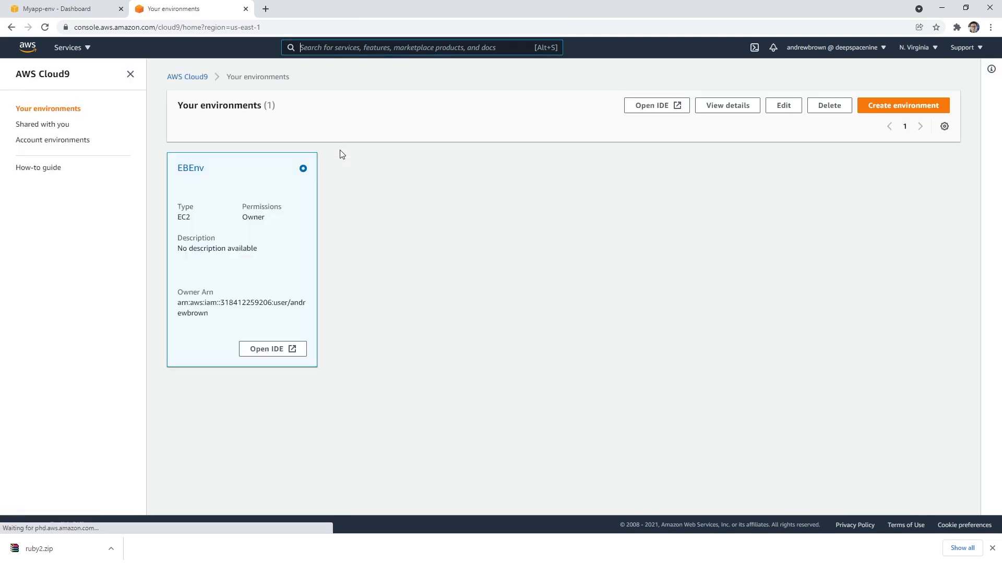
{"action": "left_click", "coordinate": [830, 110]}
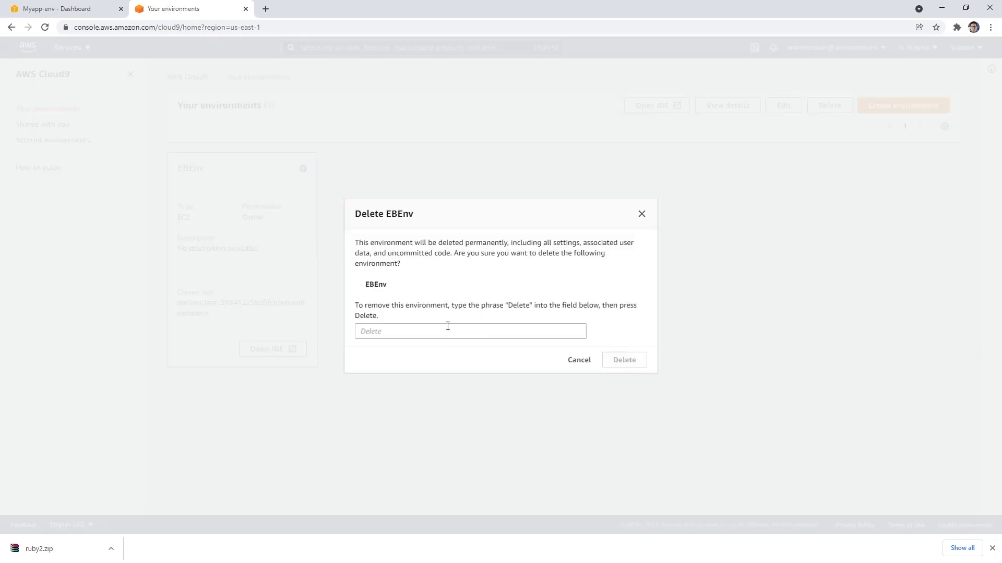
{"action": "left_click", "coordinate": [397, 331]}
{"action": "type", "text": "Delete"}
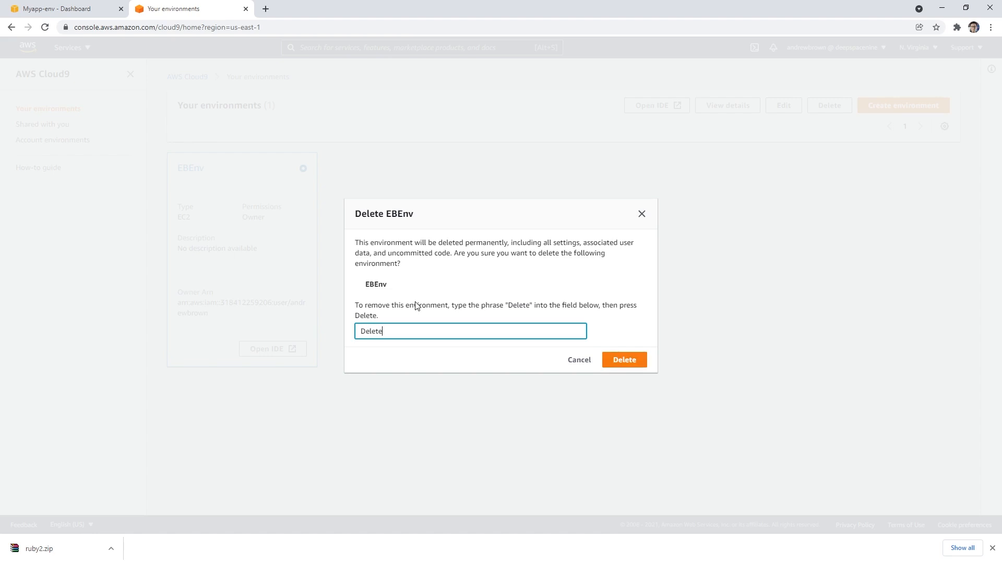
{"action": "left_click", "coordinate": [619, 360]}
Step: Terminate the Myapp-env environment from the Elastic Beanstalk environments list, confirming with the name Myapp-env
{"action": "left_click", "coordinate": [89, 13]}
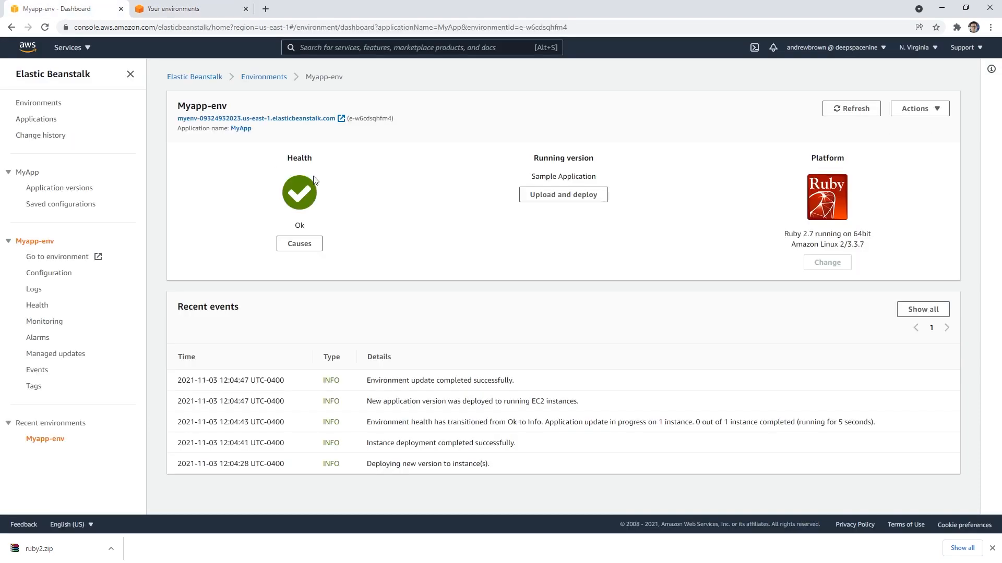
{"action": "left_click", "coordinate": [257, 82]}
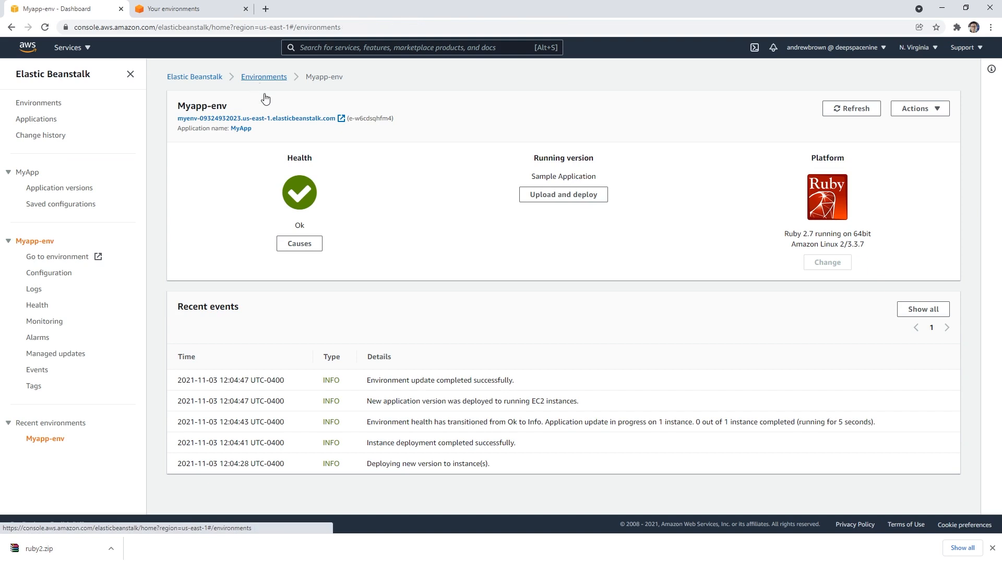
{"action": "left_click", "coordinate": [173, 217]}
{"action": "left_click", "coordinate": [793, 110]}
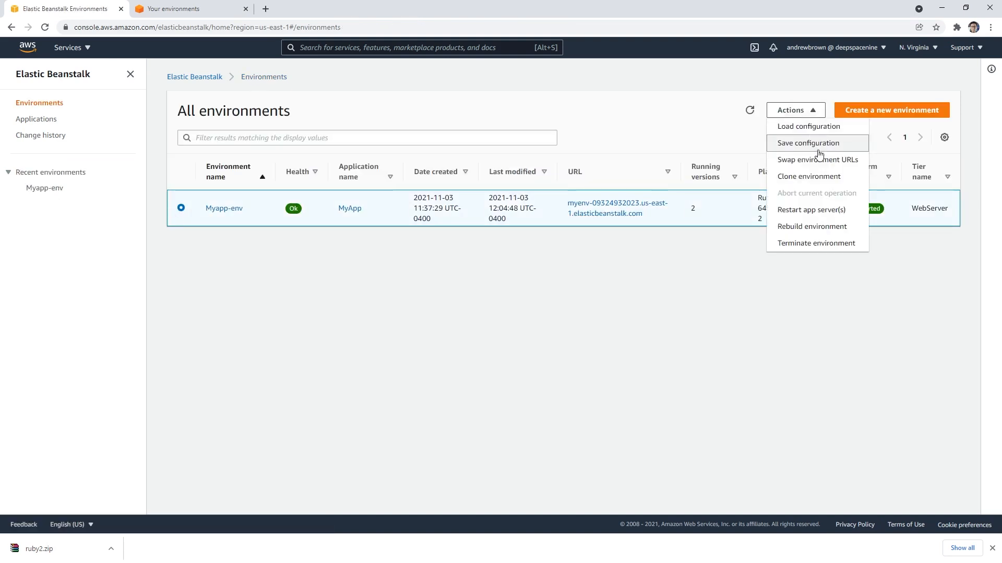
{"action": "left_click", "coordinate": [829, 243]}
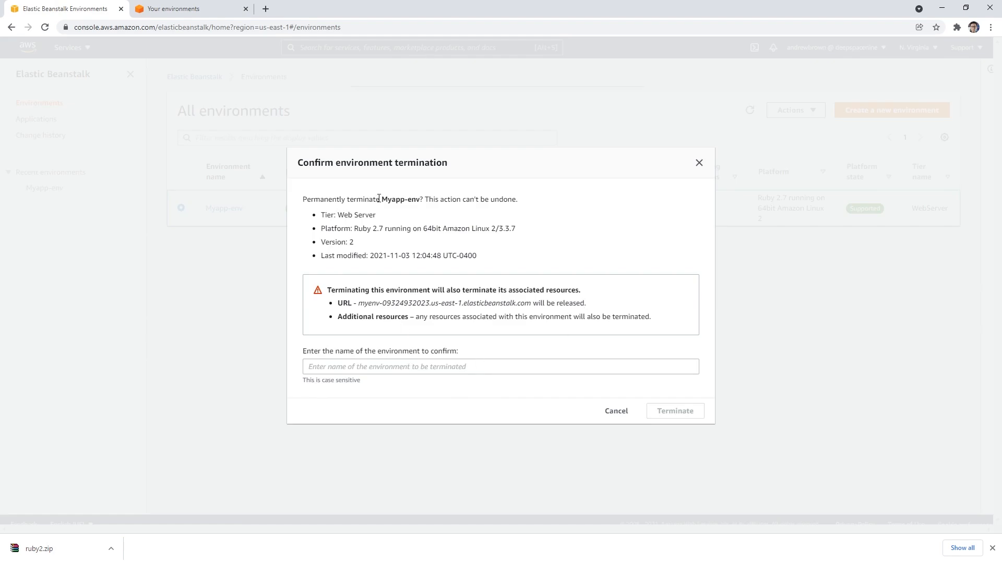
{"action": "left_click_drag", "start_coordinate": [381, 200], "coordinate": [421, 200]}
{"action": "key", "text": "ctrl+c"}
{"action": "left_click", "coordinate": [427, 367]}
{"action": "key", "text": "ctrl+v"}
{"action": "left_click", "coordinate": [674, 412]}
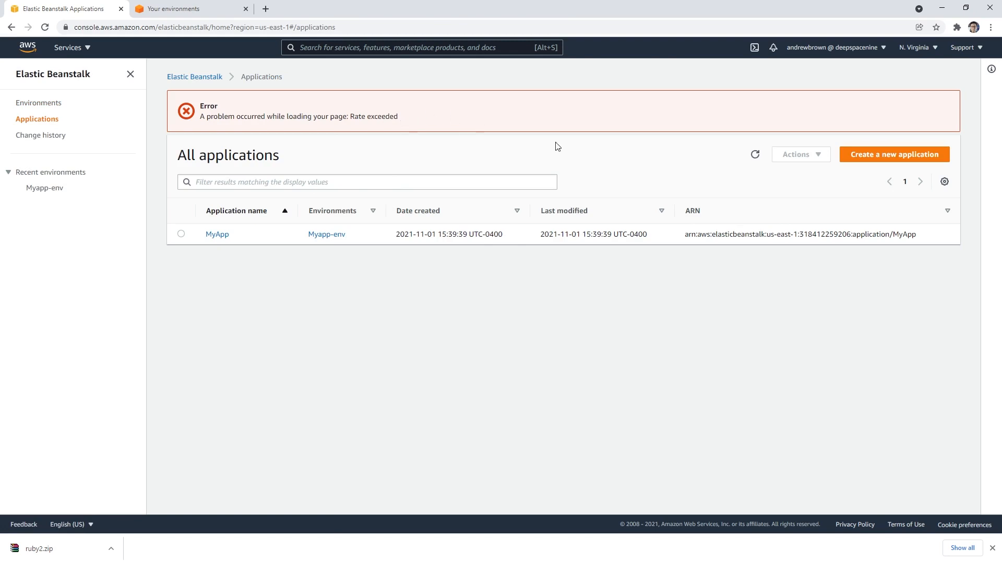
Step: Refresh the applications list and check the status of Myapp-env in the environments list
{"action": "left_click", "coordinate": [755, 154]}
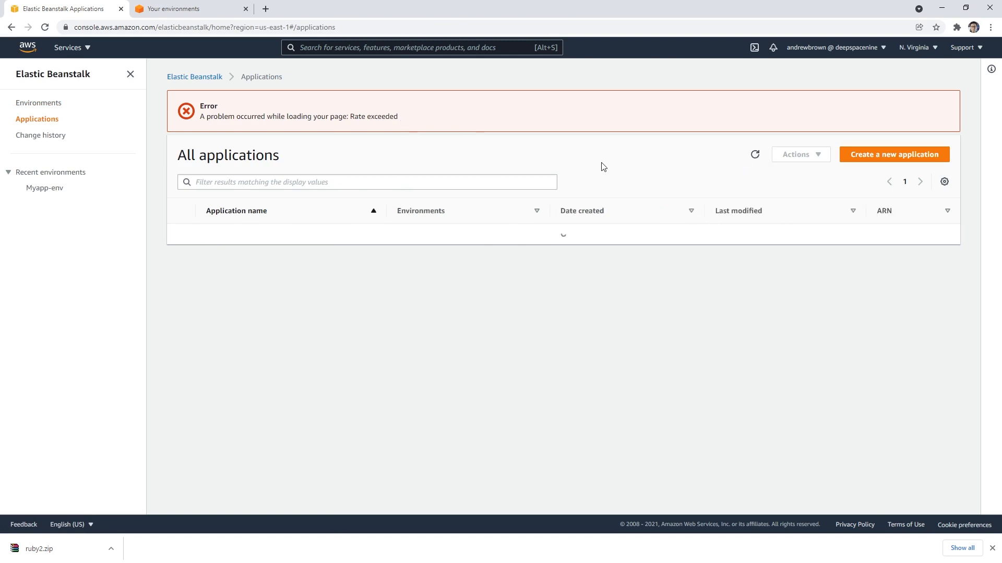
{"action": "left_click", "coordinate": [198, 78]}
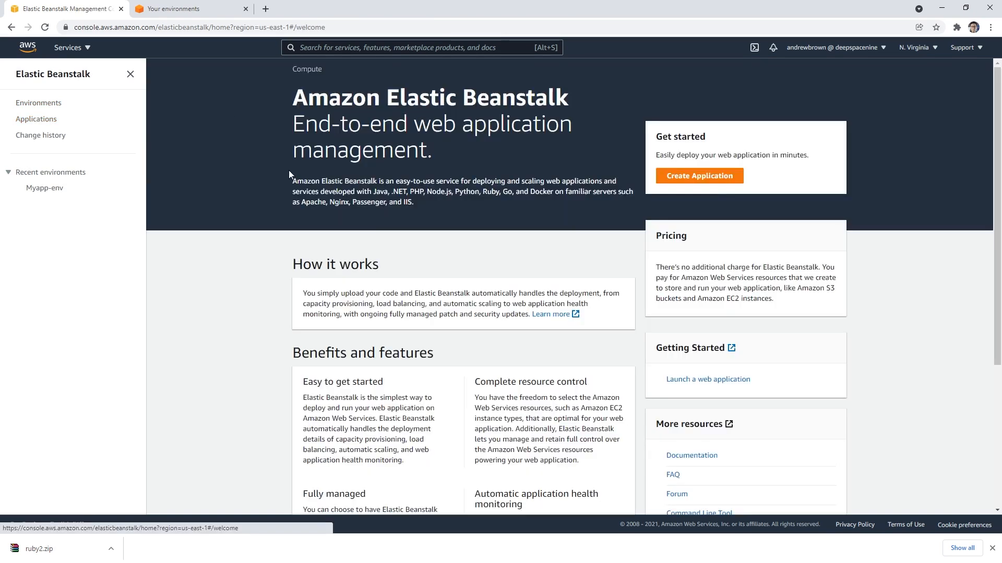
{"action": "left_click", "coordinate": [41, 119]}
{"action": "left_click", "coordinate": [46, 102]}
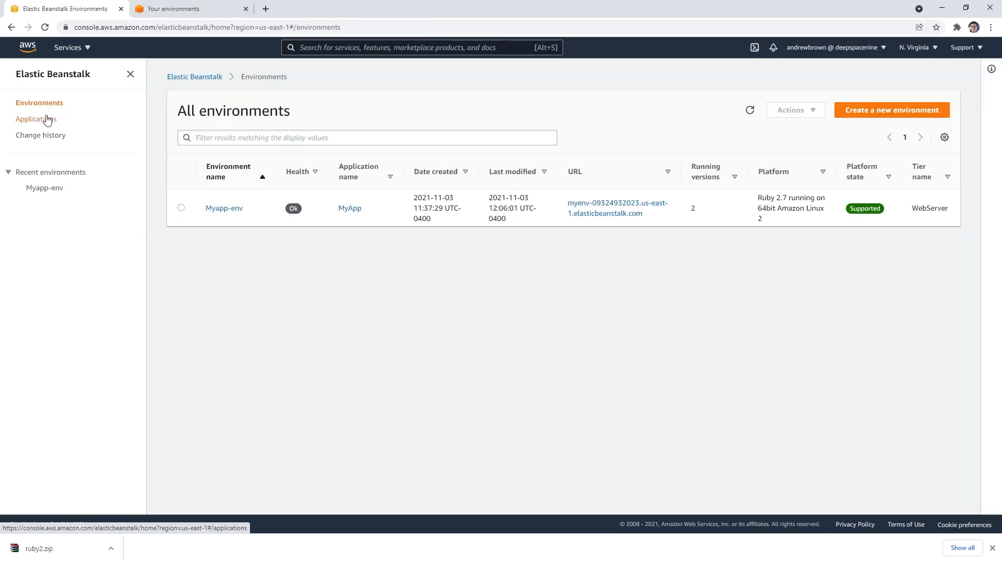
Step: Delete the MyApp application from the applications list, confirming with the name MyApp
{"action": "left_click", "coordinate": [47, 120]}
{"action": "left_click", "coordinate": [798, 110]}
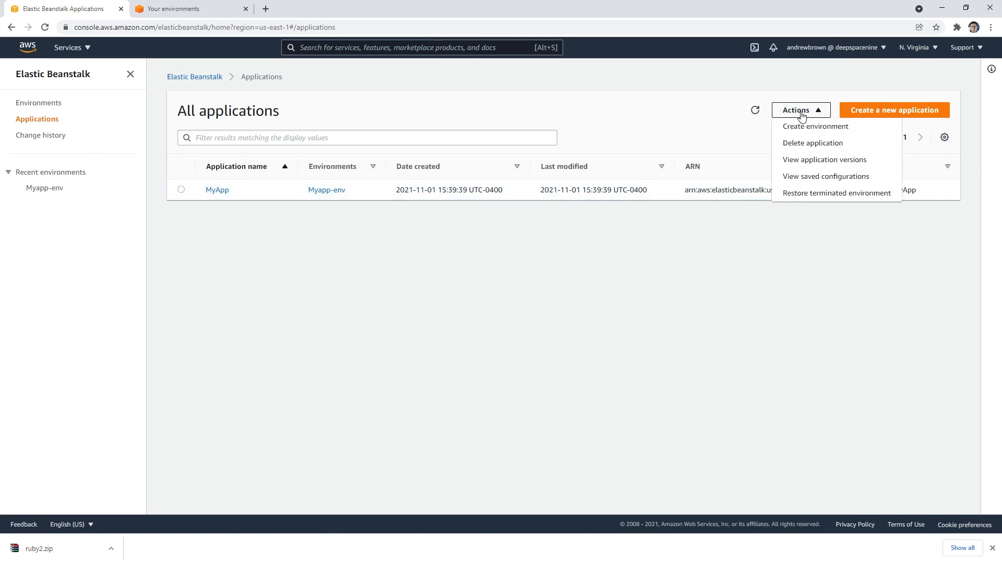
{"action": "left_click", "coordinate": [821, 143]}
{"action": "double_click", "coordinate": [438, 236]}
{"action": "key", "text": "ctrl+c"}
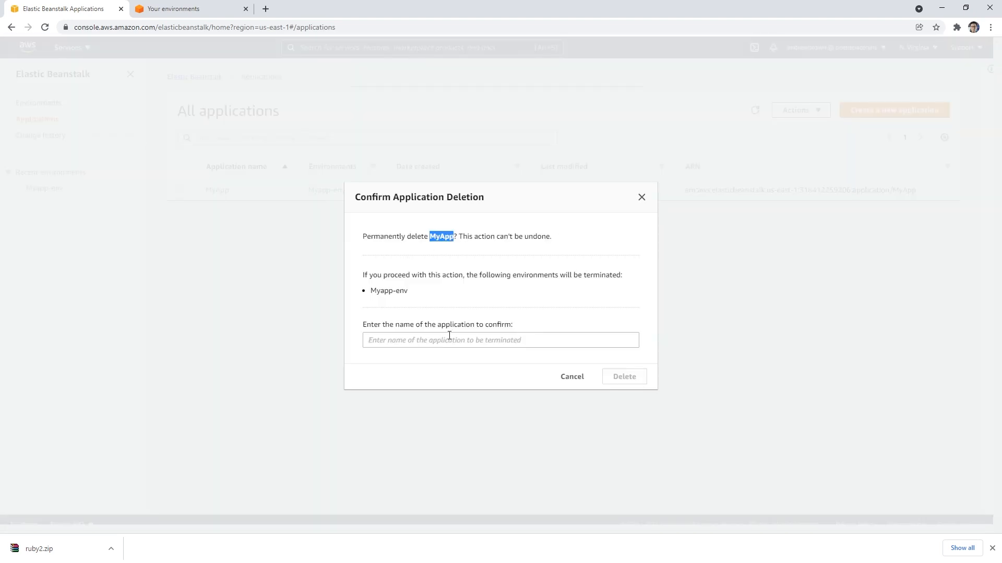
{"action": "left_click", "coordinate": [447, 340]}
{"action": "key", "text": "ctrl+v"}
{"action": "key", "text": "Return"}
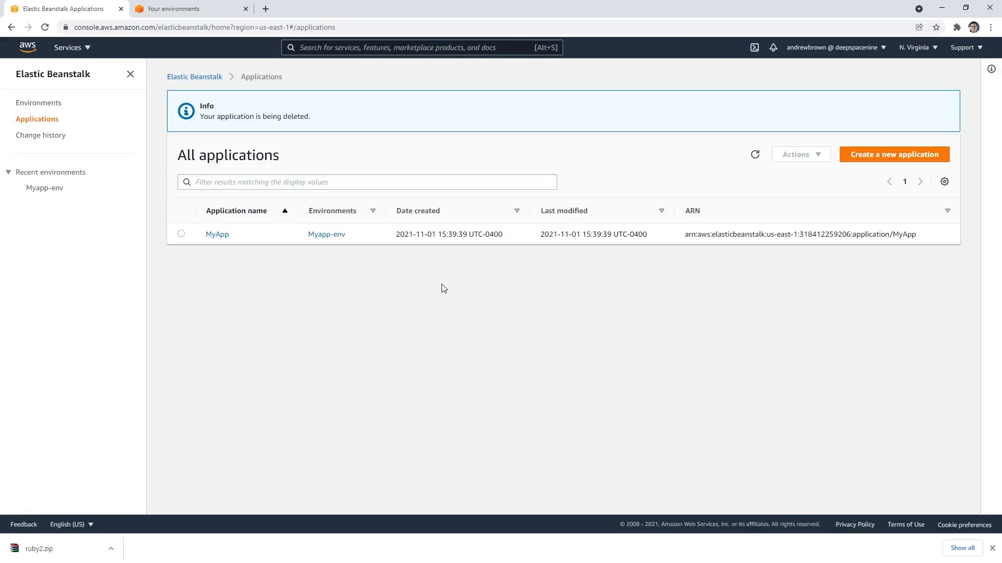
Step: Refresh the applications list and MyApp's own environments list to check the deletion progress
{"action": "left_click", "coordinate": [755, 154]}
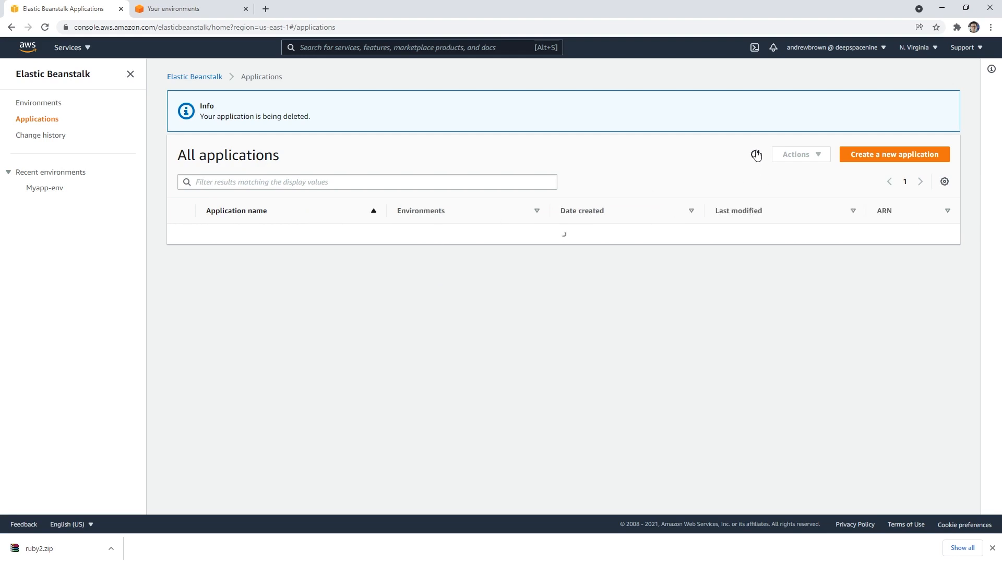
{"action": "left_click", "coordinate": [754, 154]}
{"action": "left_click", "coordinate": [753, 154]}
{"action": "left_click", "coordinate": [752, 155]}
{"action": "left_click", "coordinate": [216, 234]}
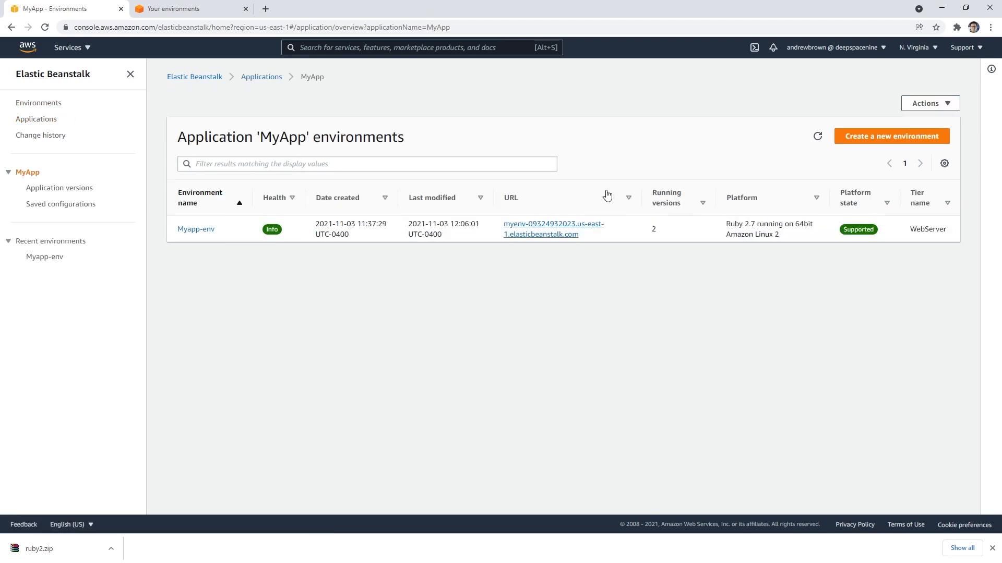
{"action": "left_click", "coordinate": [818, 138]}
Step: Check Myapp-env's status and its available actions in the list of all environments
{"action": "left_click", "coordinate": [39, 103]}
{"action": "left_click", "coordinate": [182, 208]}
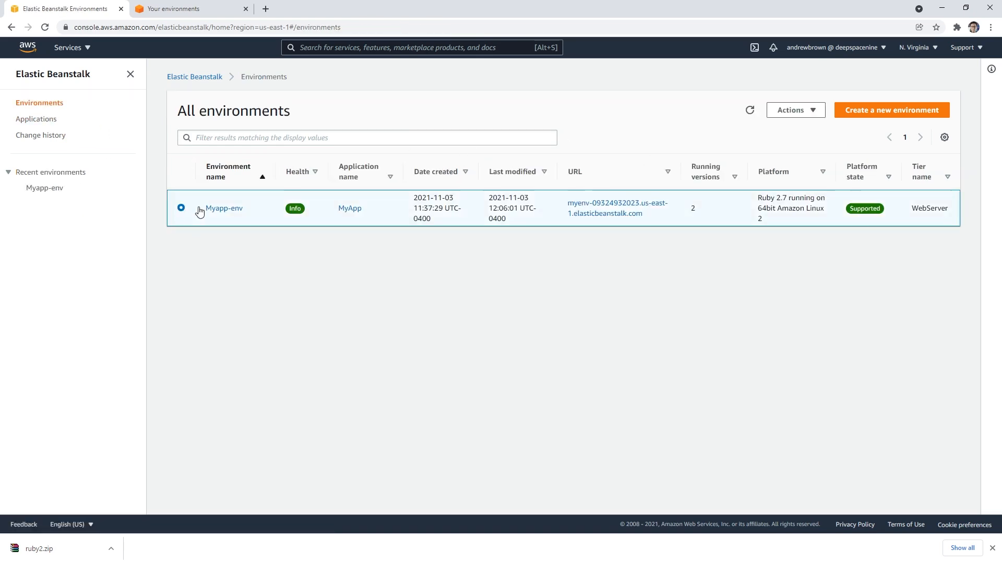
{"action": "left_click", "coordinate": [795, 110]}
{"action": "left_click", "coordinate": [693, 141]}
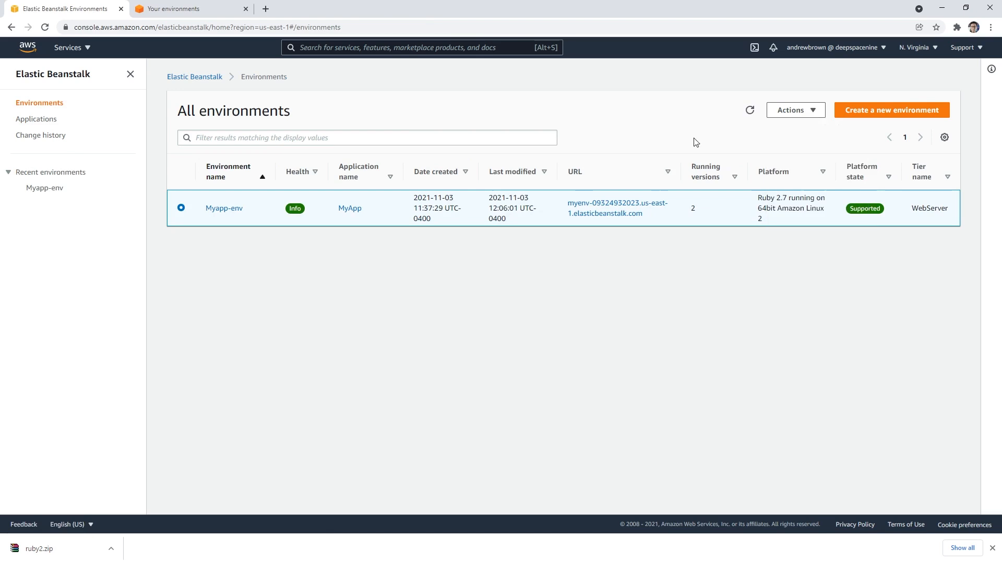
{"action": "left_click", "coordinate": [751, 110]}
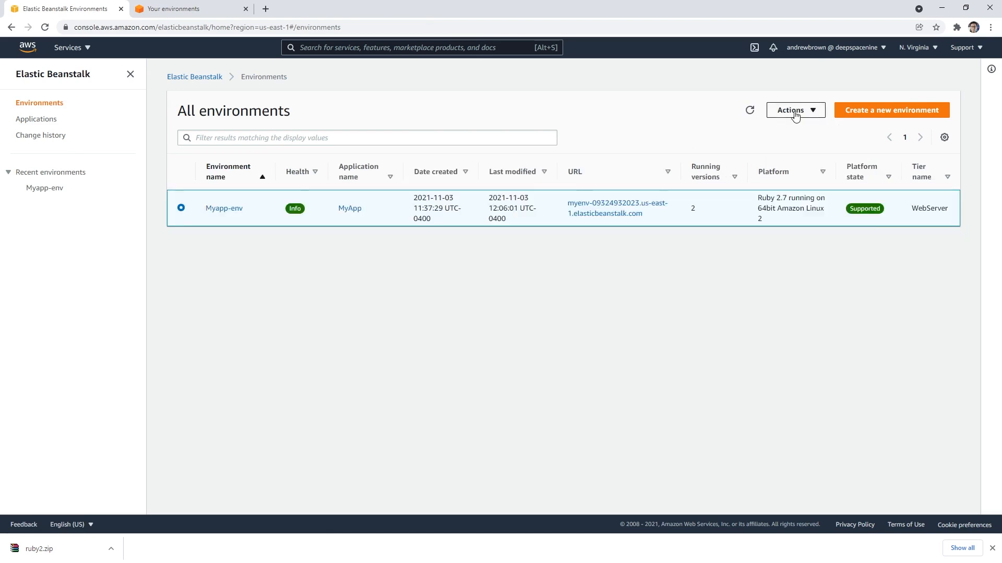
{"action": "left_click", "coordinate": [795, 111]}
{"action": "left_click", "coordinate": [512, 134]}
Step: Open the MyApp application and request its deletion again, confirming with the name MyApp
{"action": "left_click", "coordinate": [38, 120]}
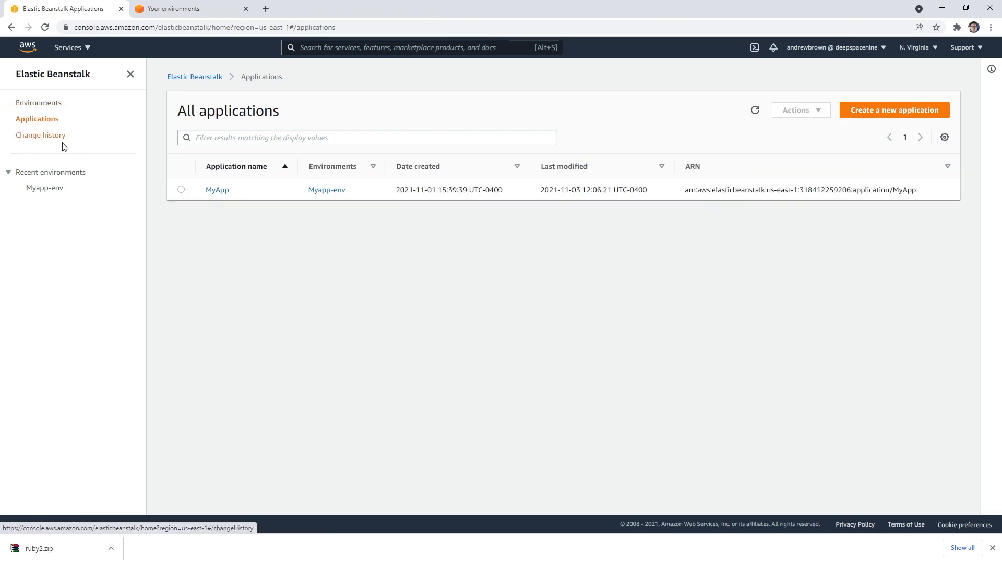
{"action": "left_click", "coordinate": [180, 190]}
{"action": "left_click", "coordinate": [215, 192]}
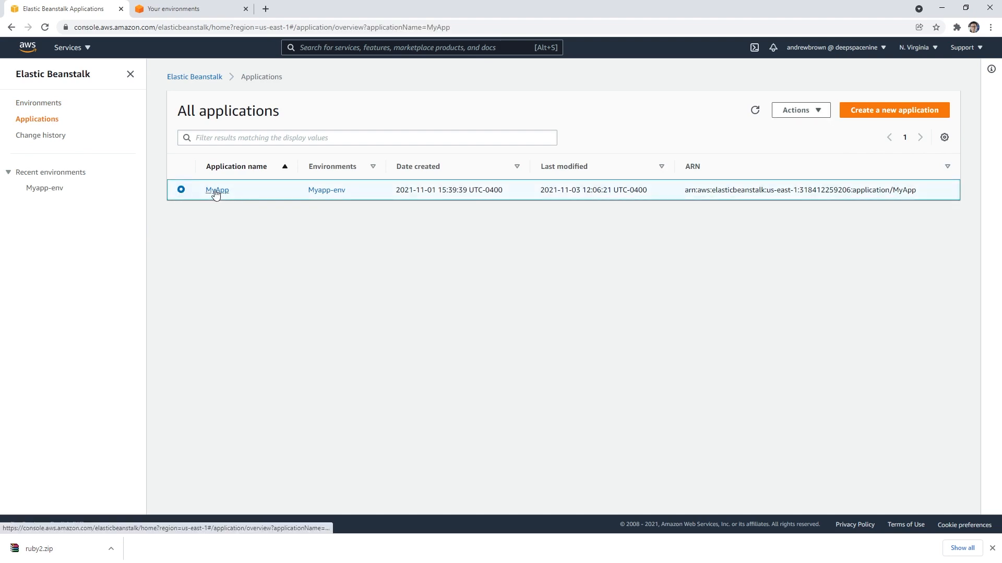
{"action": "left_click", "coordinate": [819, 145]}
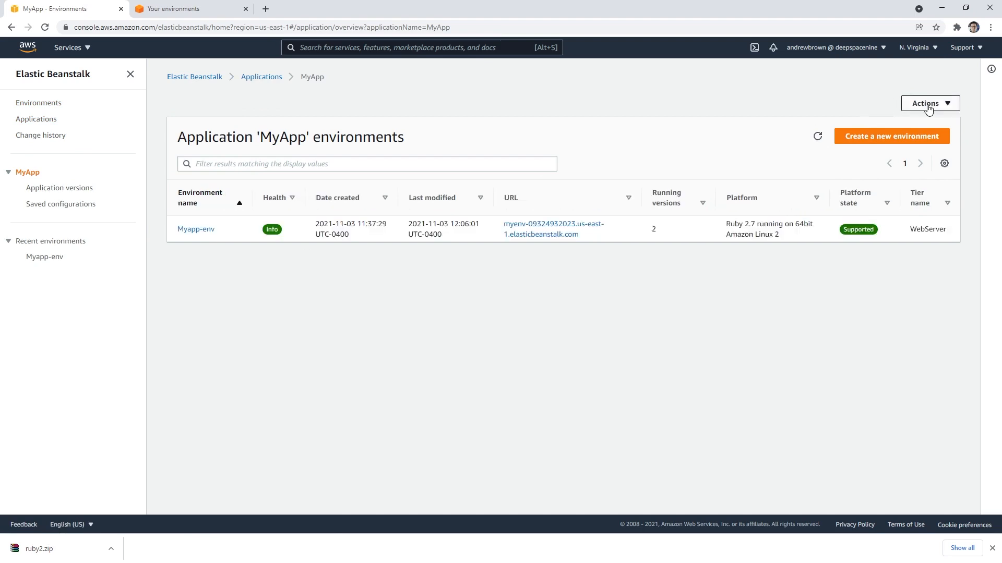
{"action": "left_click", "coordinate": [927, 107]}
{"action": "left_click", "coordinate": [917, 153]}
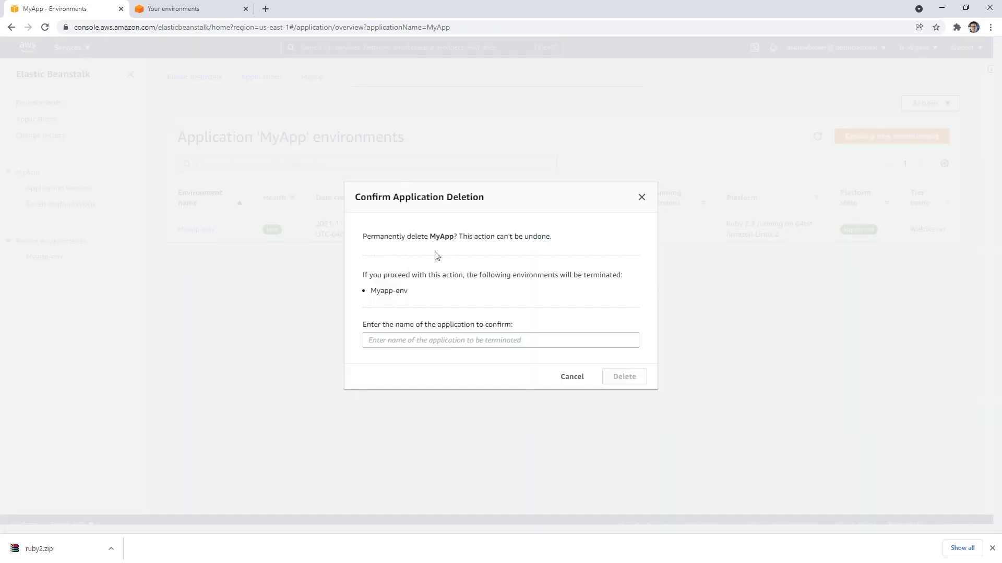
{"action": "double_click", "coordinate": [441, 236]}
{"action": "key", "text": "ctrl+c"}
{"action": "left_click", "coordinate": [443, 341]}
{"action": "key", "text": "ctrl+v"}
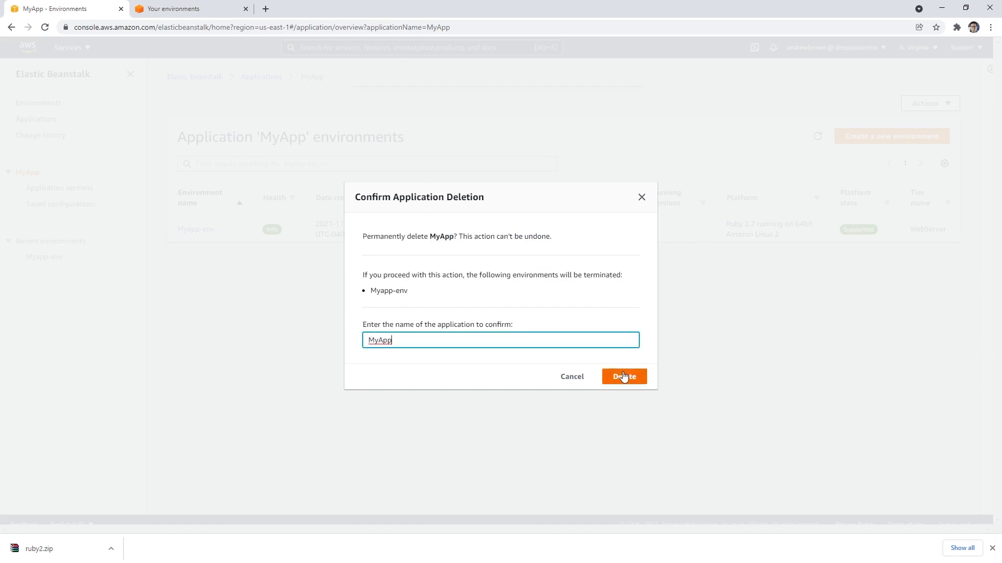
{"action": "key", "text": "Return"}
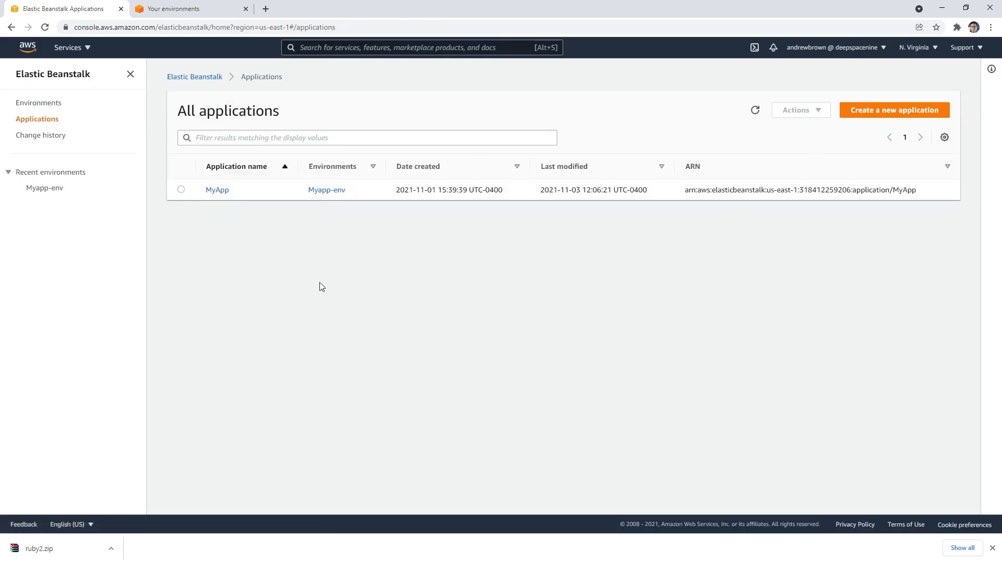
Step: Check the termination progress and events of Myapp-env, view MyApp's application versions and return to the applications list
{"action": "left_click", "coordinate": [219, 189]}
{"action": "left_click", "coordinate": [191, 230]}
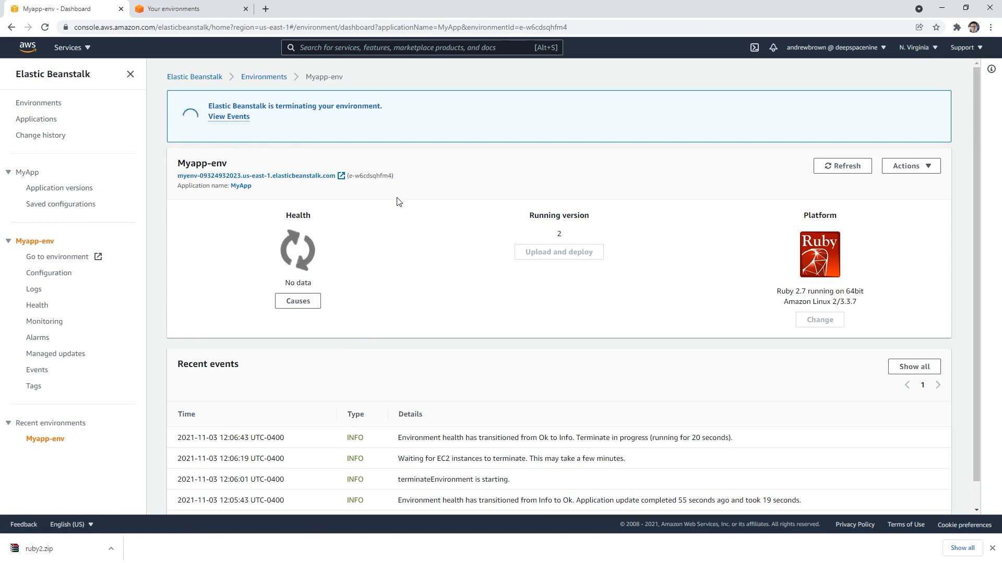
{"action": "left_click", "coordinate": [241, 120]}
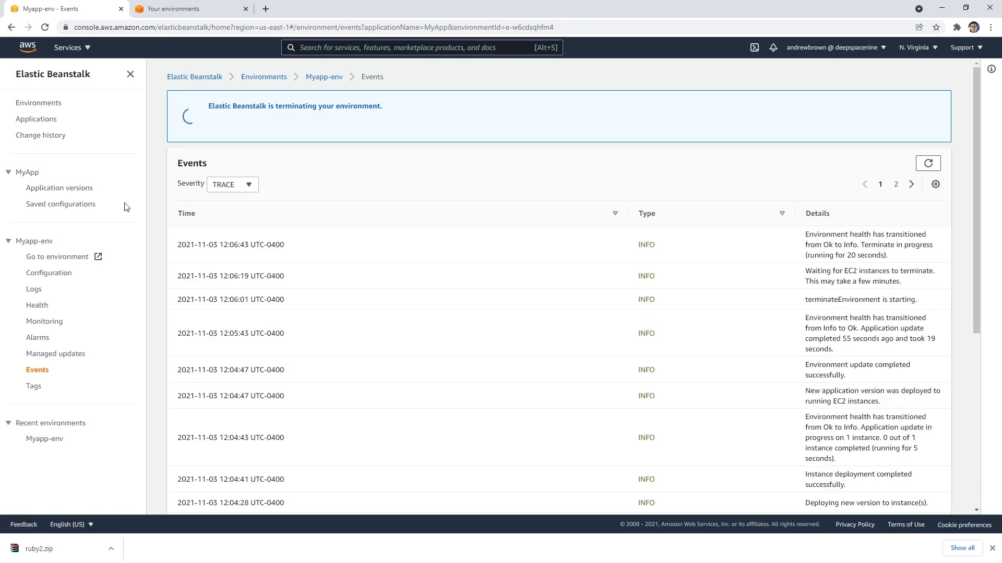
{"action": "left_click", "coordinate": [87, 189]}
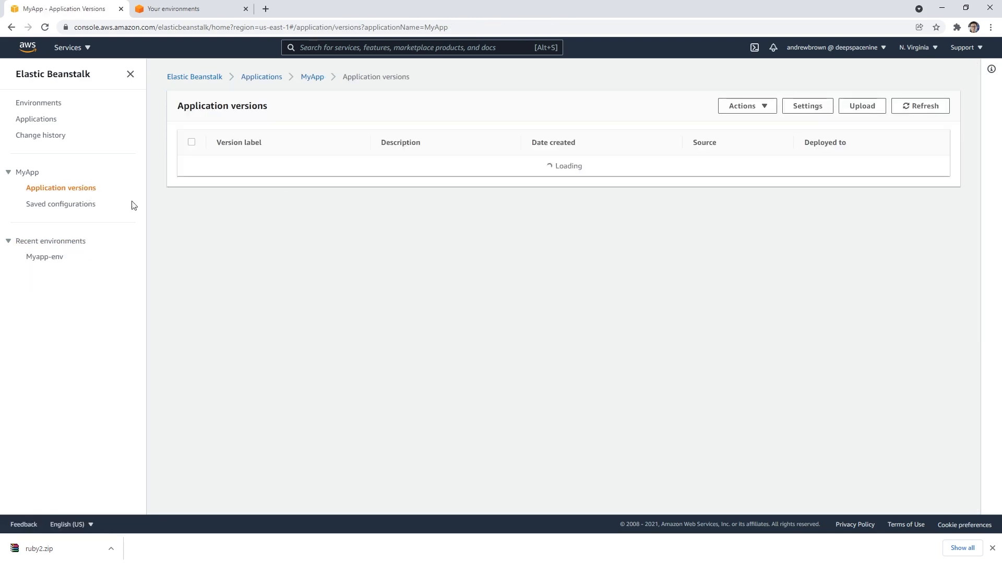
{"action": "left_click", "coordinate": [36, 122]}
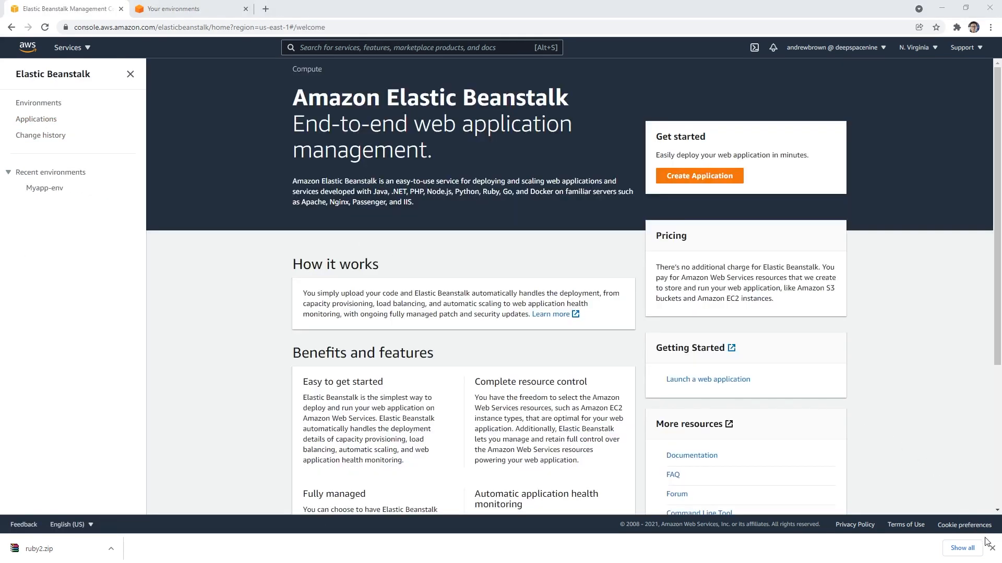
Step: Dismiss the browser's download bar, check the list of Cloud9 environments and close its tab
{"action": "left_click", "coordinate": [991, 548]}
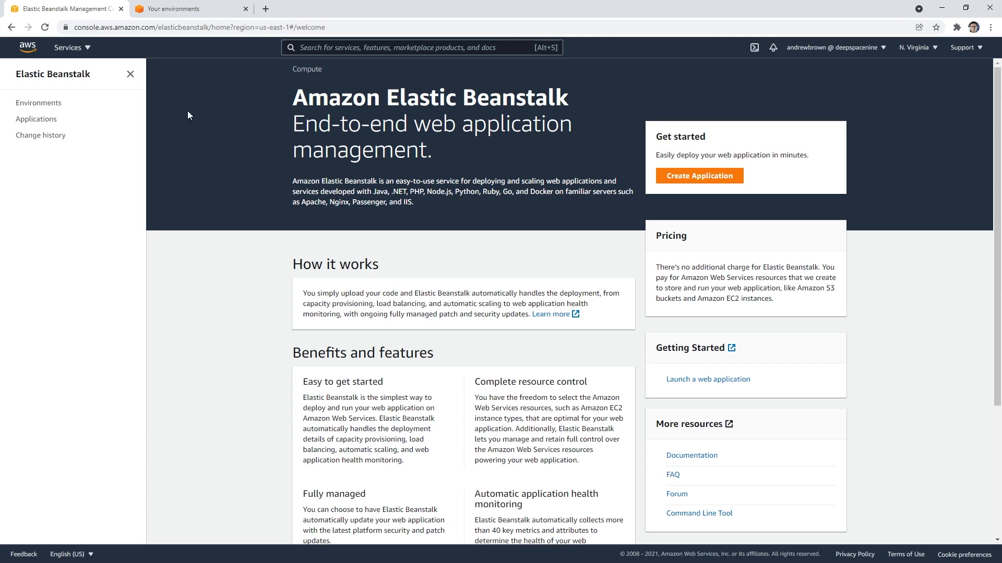
{"action": "left_click", "coordinate": [203, 9]}
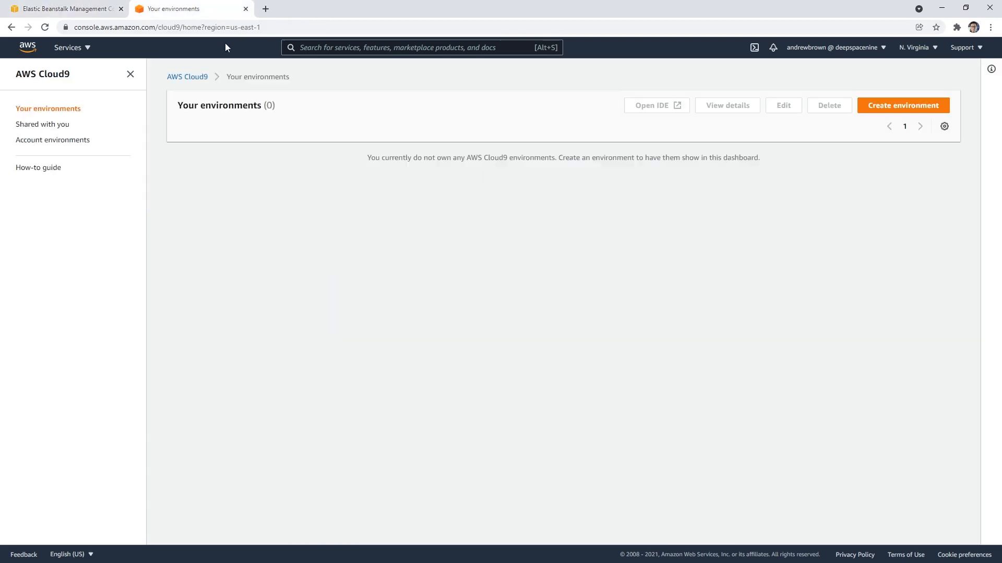
{"action": "left_click", "coordinate": [245, 9]}
Step: Search the console for s3, open the S3 bucket list and request emptying of the elasticbeanstalk-us-east-1 bucket
{"action": "left_click", "coordinate": [28, 48]}
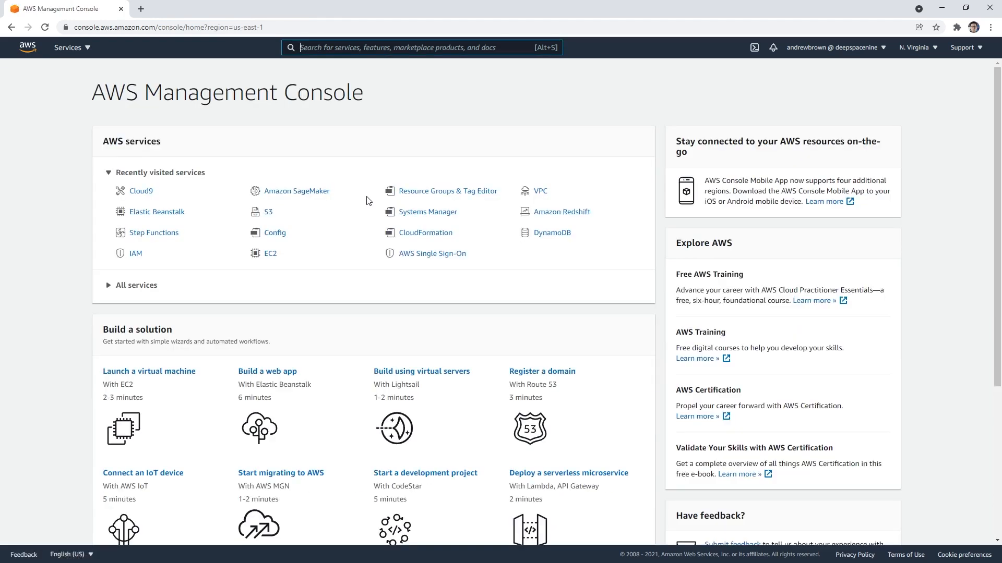
{"action": "key", "text": "alt+s"}
{"action": "type", "text": "s3"}
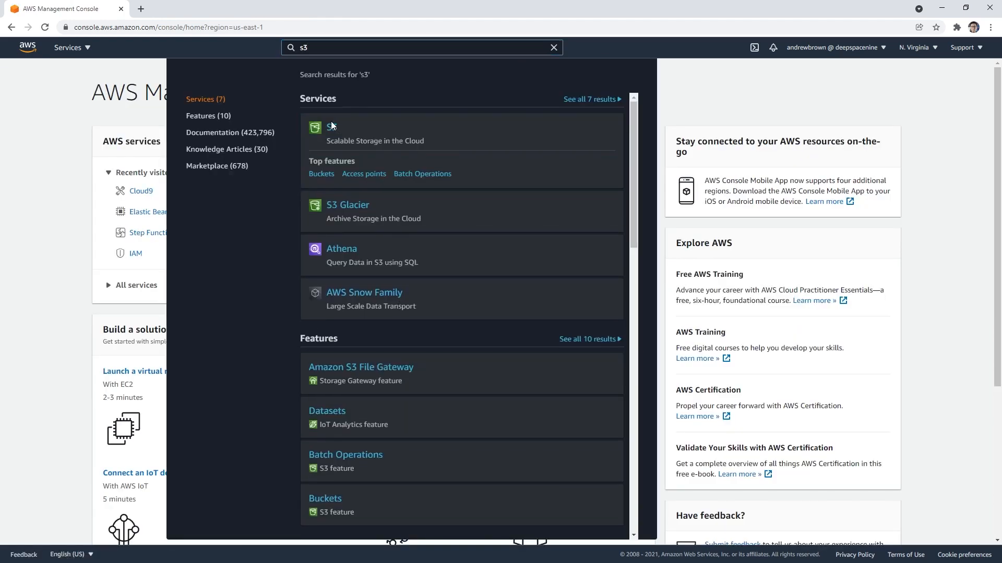
{"action": "left_click", "coordinate": [332, 128]}
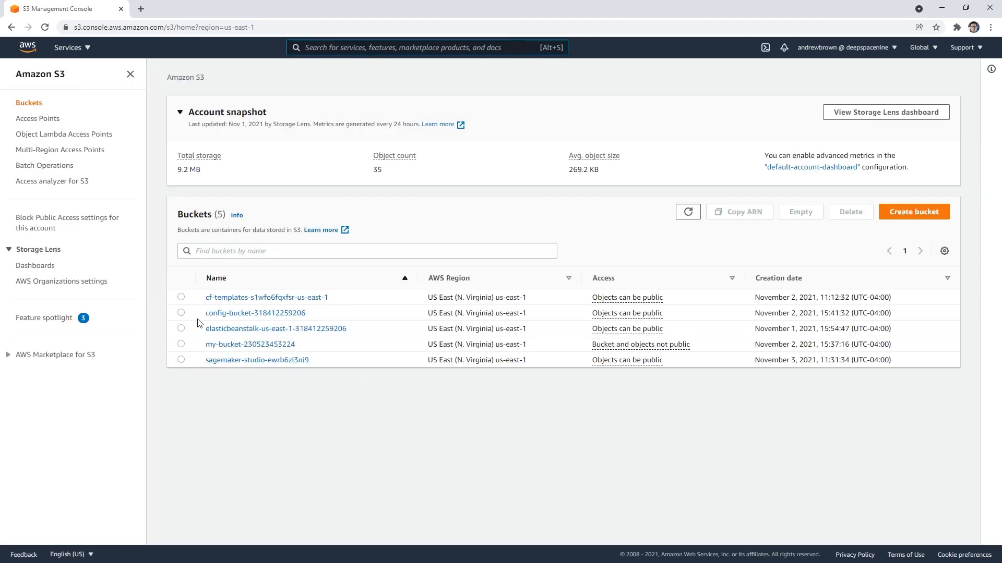
{"action": "left_click", "coordinate": [200, 332]}
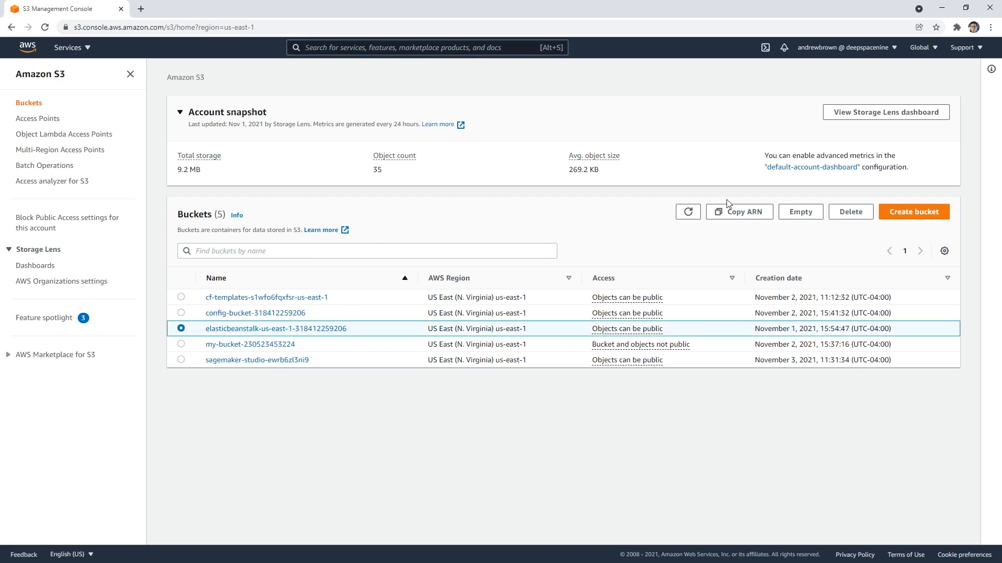
{"action": "left_click", "coordinate": [799, 214]}
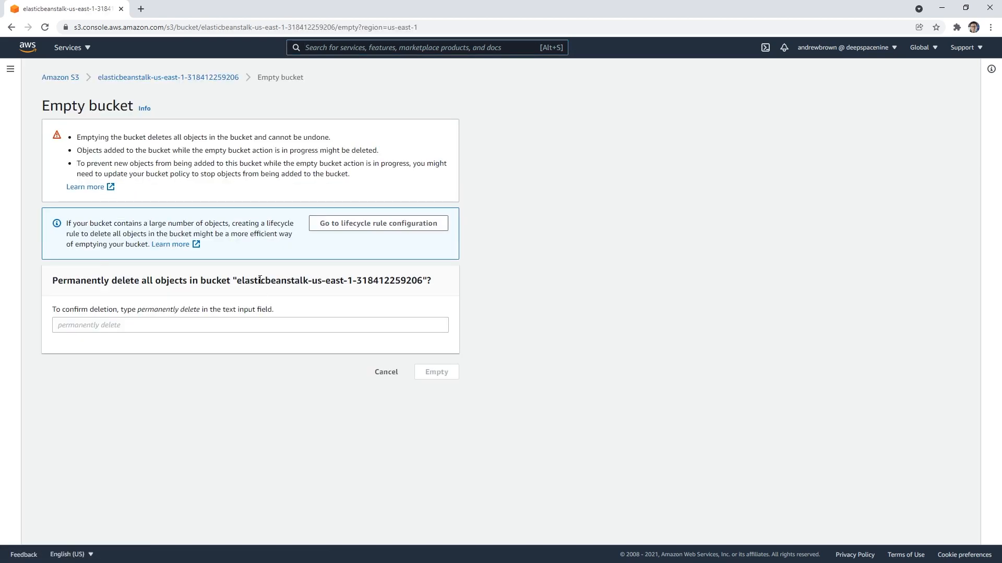
{"action": "left_click_drag", "start_coordinate": [259, 280], "coordinate": [423, 280]}
{"action": "key", "text": "ctrl+c"}
{"action": "left_click", "coordinate": [324, 326]}
{"action": "key", "text": "ctrl+v"}
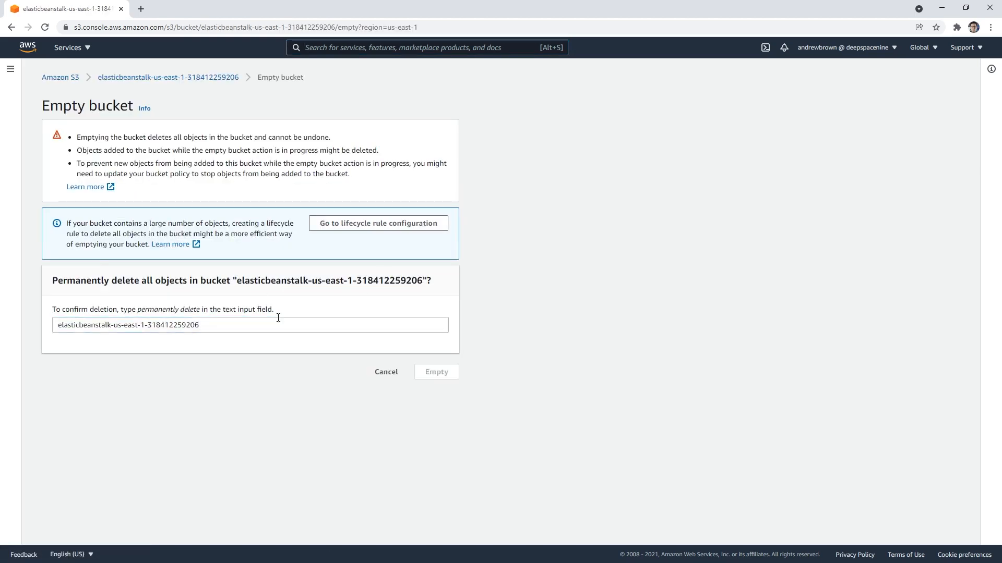
{"action": "left_click_drag", "start_coordinate": [237, 280], "coordinate": [423, 280]}
{"action": "left_click", "coordinate": [233, 320]}
{"action": "key", "text": "ctrl+a"}
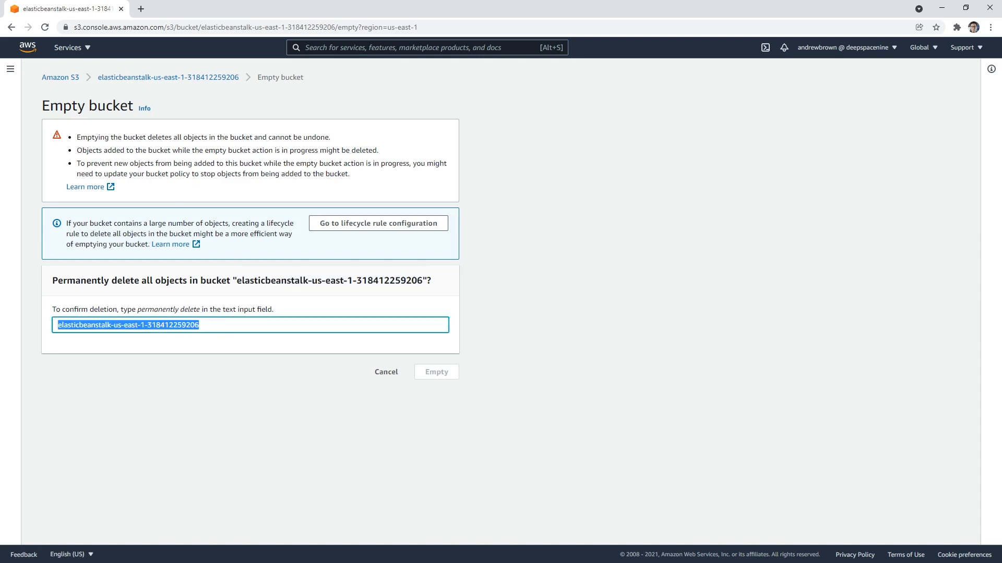
Step: Confirm emptying the elasticbeanstalk-us-east-1 bucket with the phrase "permanently delete"
{"action": "triple_click", "coordinate": [167, 313]}
{"action": "left_click", "coordinate": [194, 312]}
{"action": "left_click_drag", "start_coordinate": [200, 311], "coordinate": [151, 311]}
{"action": "key", "text": "ctrl+c"}
{"action": "left_click", "coordinate": [188, 329]}
{"action": "key", "text": "ctrl+a"}
{"action": "key", "text": "ctrl+v"}
{"action": "left_click", "coordinate": [446, 376]}
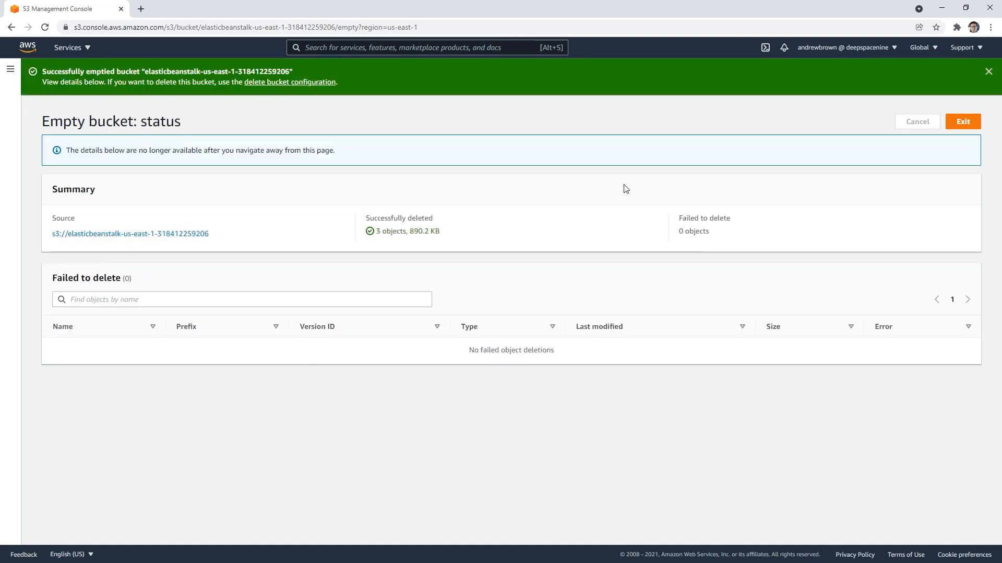
Step: Try to delete the emptied elasticbeanstalk-us-east-1 bucket from the bucket list, confirming with its full name
{"action": "left_click", "coordinate": [138, 233]}
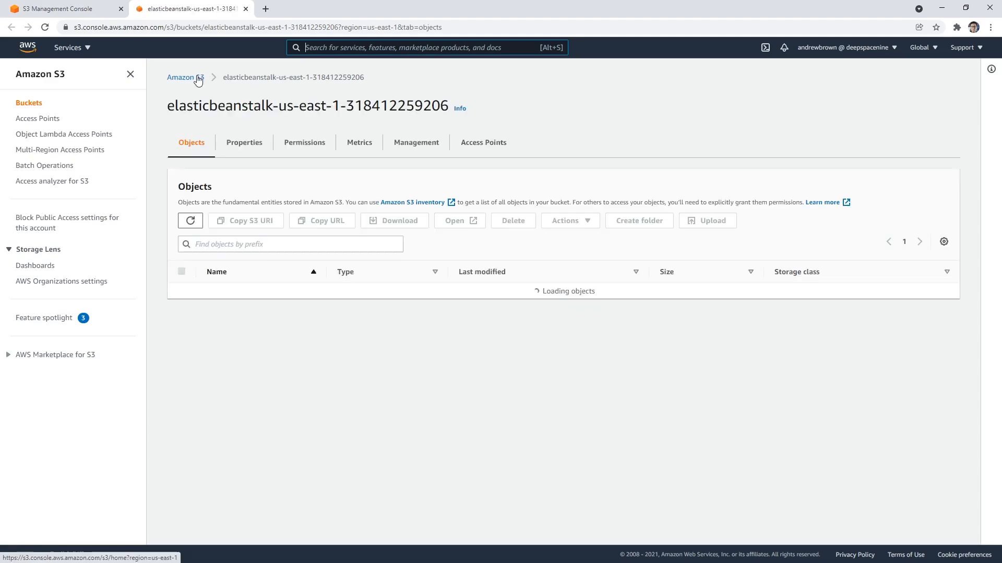
{"action": "left_click", "coordinate": [196, 78]}
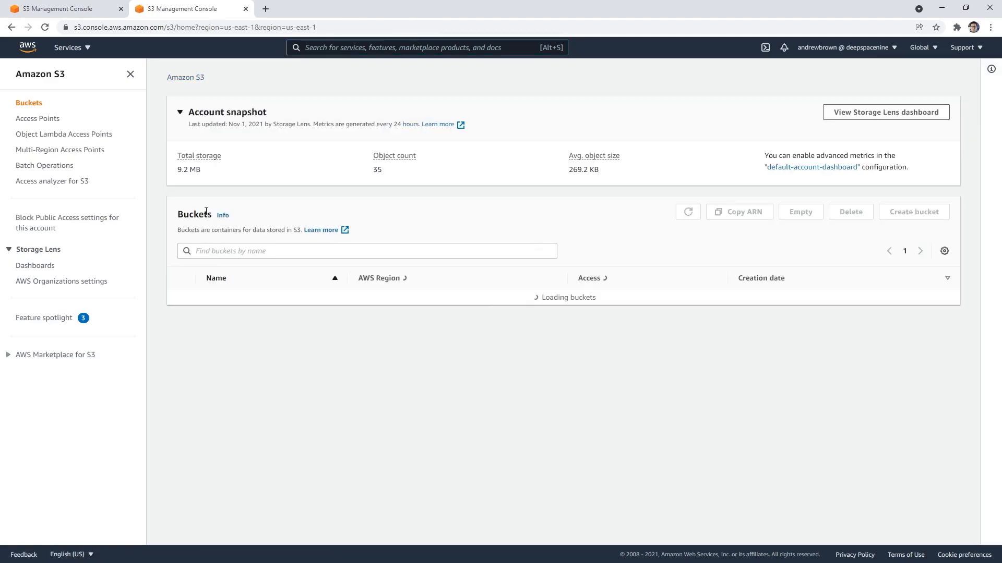
{"action": "left_click", "coordinate": [194, 330]}
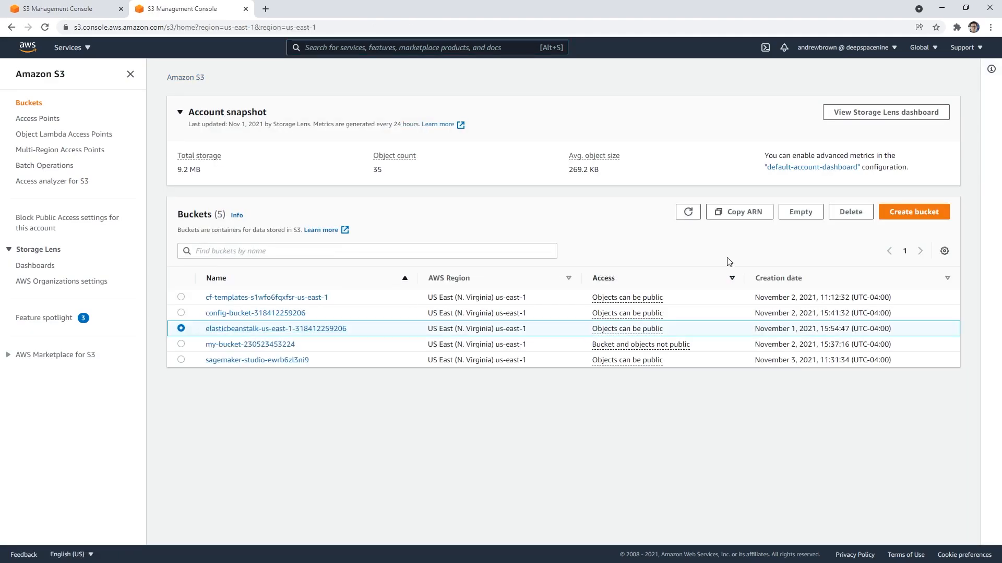
{"action": "left_click", "coordinate": [850, 212]}
{"action": "left_click_drag", "start_coordinate": [119, 220], "coordinate": [306, 219]}
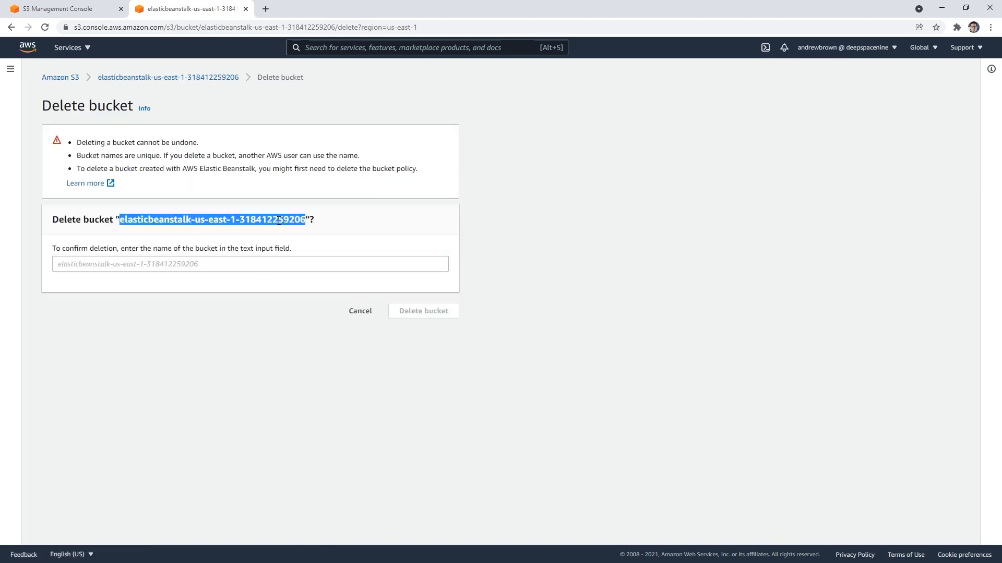
{"action": "key", "text": "ctrl+c"}
{"action": "left_click", "coordinate": [209, 264]}
{"action": "key", "text": "ctrl+v"}
{"action": "left_click", "coordinate": [408, 308]}
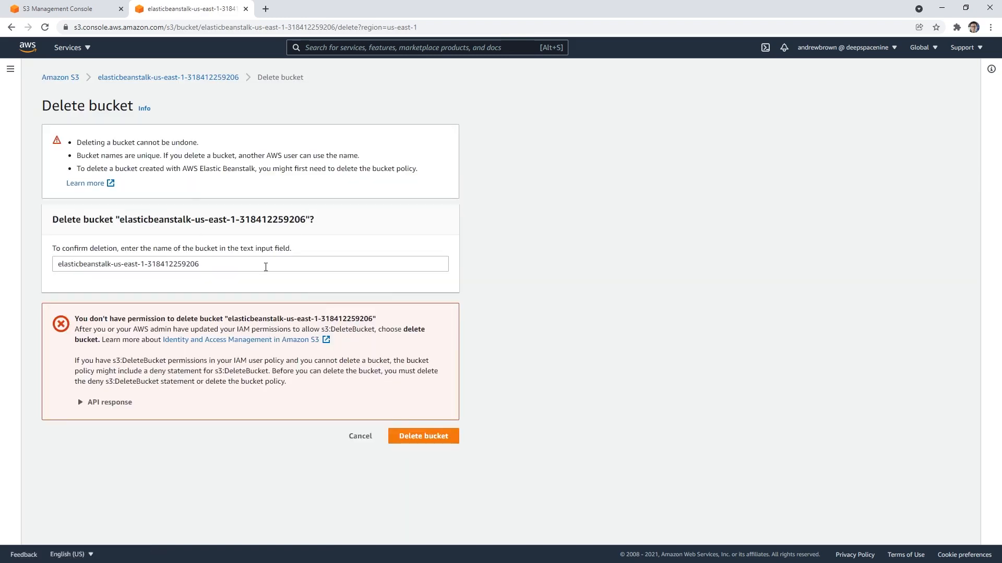
{"action": "left_click", "coordinate": [259, 263]}
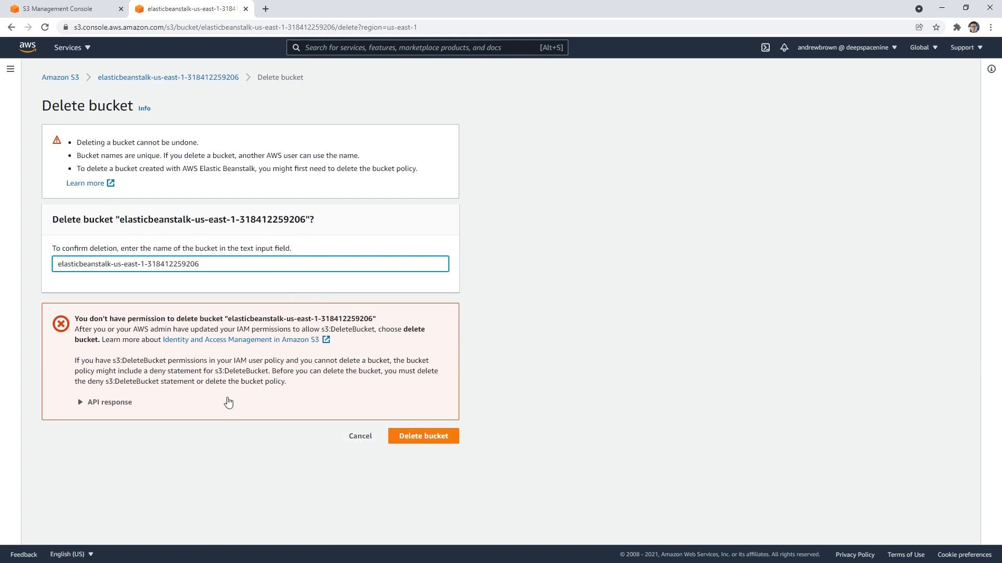
{"action": "left_click", "coordinate": [360, 436]}
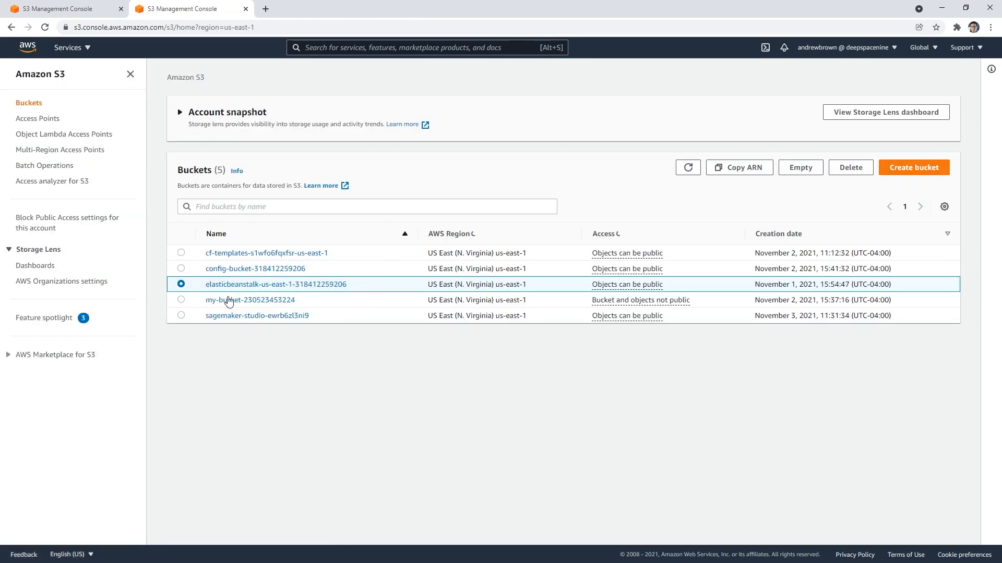
Step: Open the elasticbeanstalk-us-east-1 bucket's permissions, clear its entire bucket policy and save the change
{"action": "left_click", "coordinate": [328, 328]}
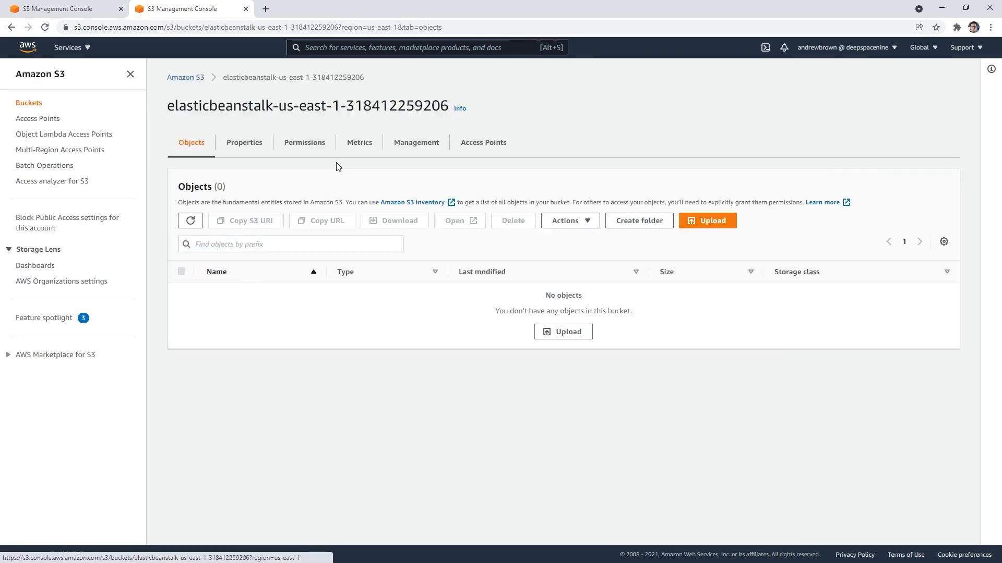
{"action": "left_click", "coordinate": [302, 150]}
{"action": "scroll", "coordinate": [311, 313], "scroll_direction": "down", "scroll_amount": 5}
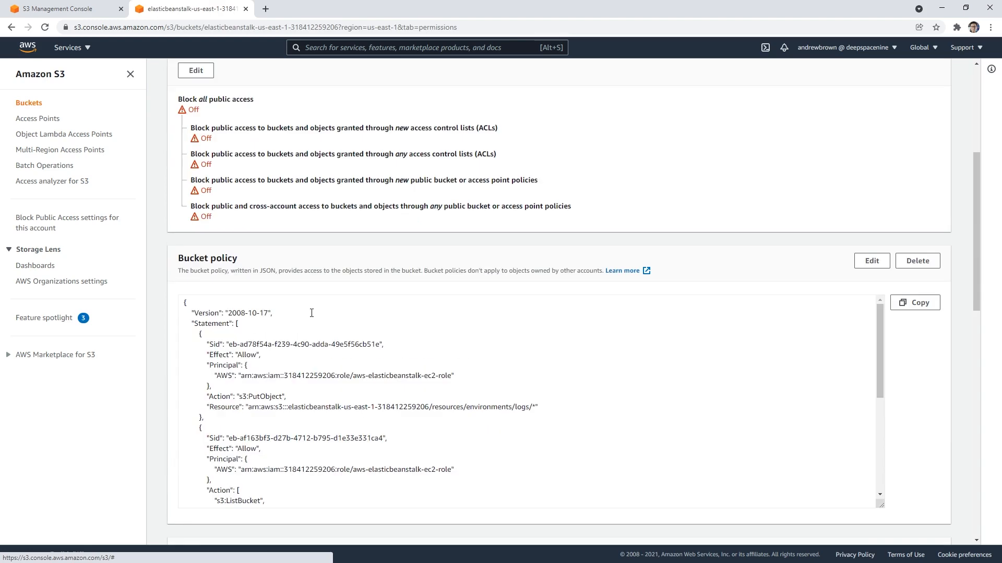
{"action": "left_click", "coordinate": [879, 264]}
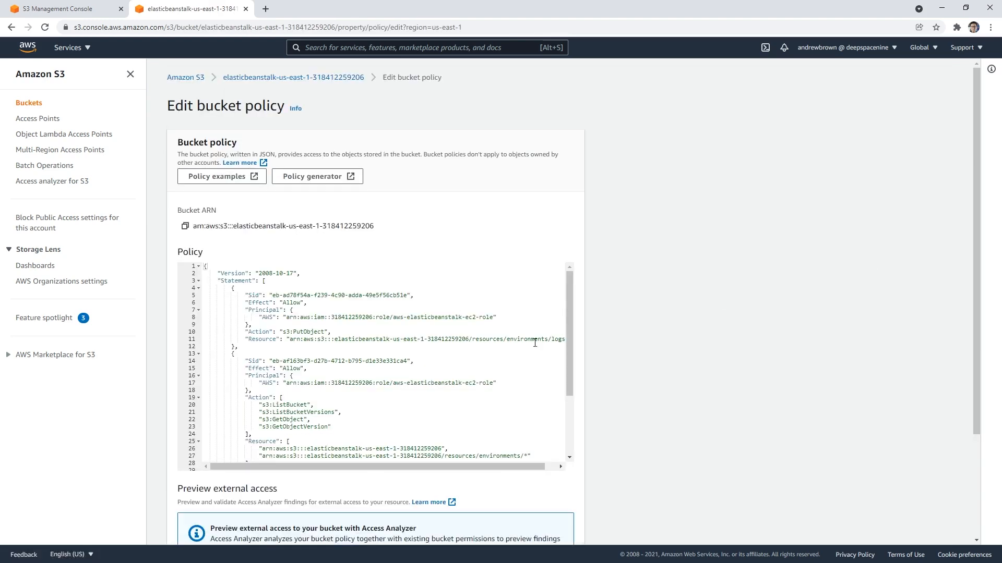
{"action": "left_click", "coordinate": [501, 345]}
{"action": "key", "text": "ctrl+a"}
{"action": "key", "text": "Delete"}
{"action": "scroll", "coordinate": [484, 371], "scroll_direction": "down", "scroll_amount": 3}
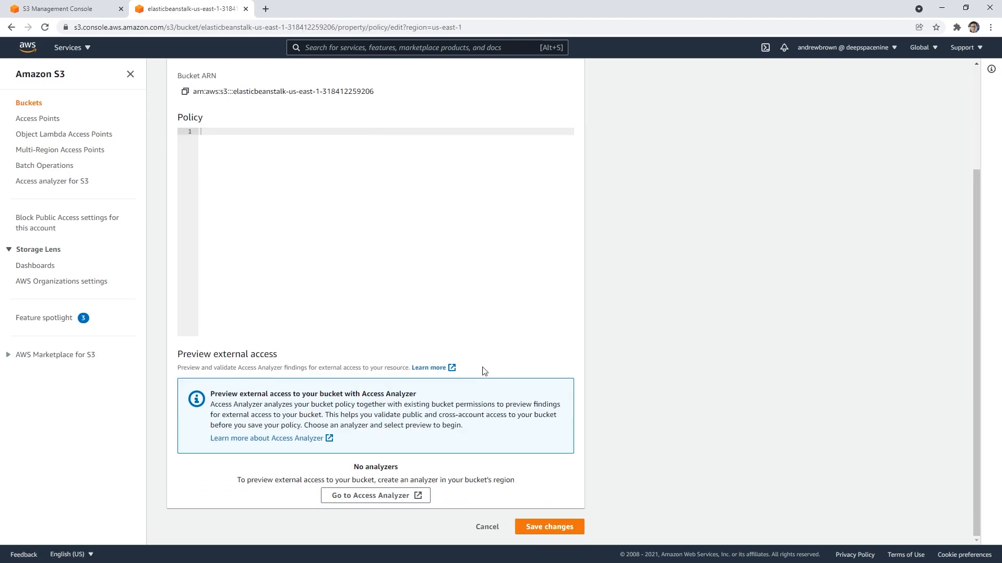
{"action": "left_click", "coordinate": [540, 528]}
Step: Return to the bucket list and delete the elasticbeanstalk-us-east-1 bucket, confirming with its full name
{"action": "left_click", "coordinate": [191, 145]}
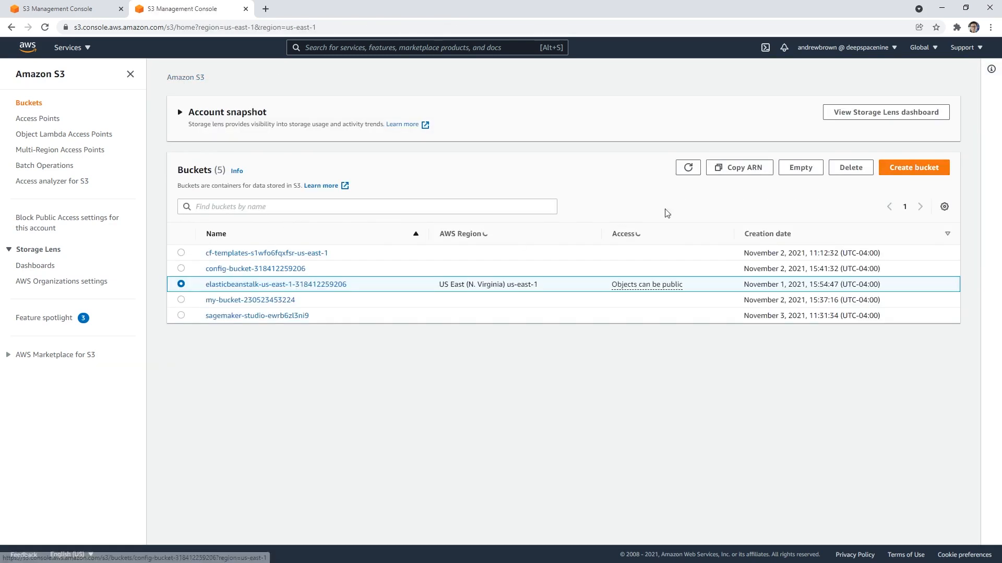
{"action": "left_click", "coordinate": [851, 212]}
{"action": "left_click_drag", "start_coordinate": [119, 206], "coordinate": [273, 227]}
{"action": "left_click", "coordinate": [272, 260]}
{"action": "key", "text": "ctrl+v"}
{"action": "left_click", "coordinate": [438, 302]}
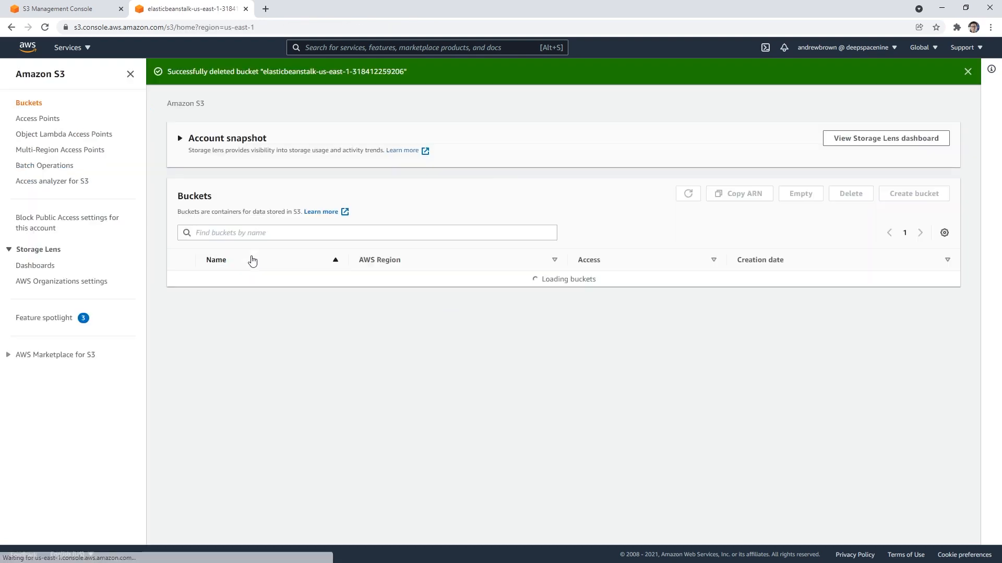